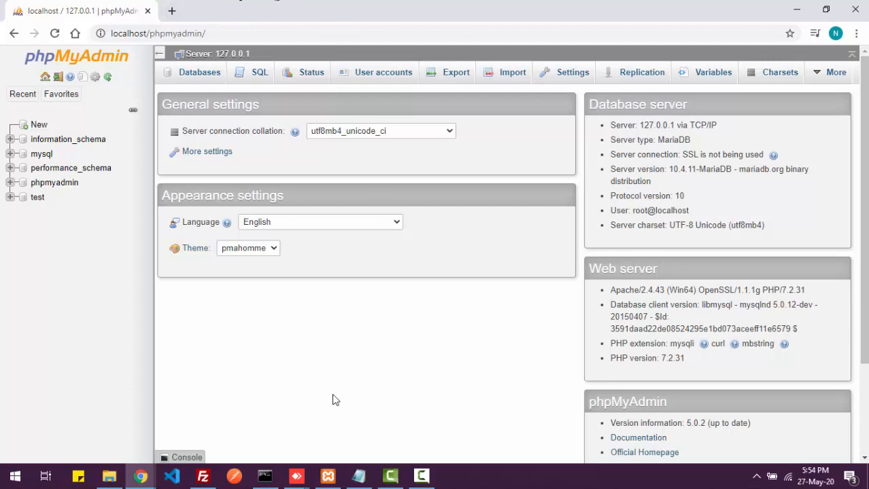
- Confirm Apache and MySQL are running in XAMPP, then open a blank browser tab
click(328, 477)
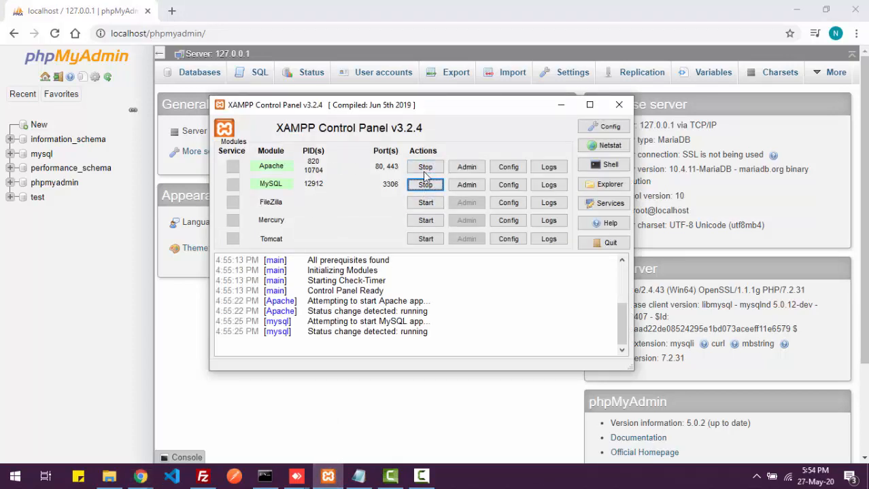
click(561, 105)
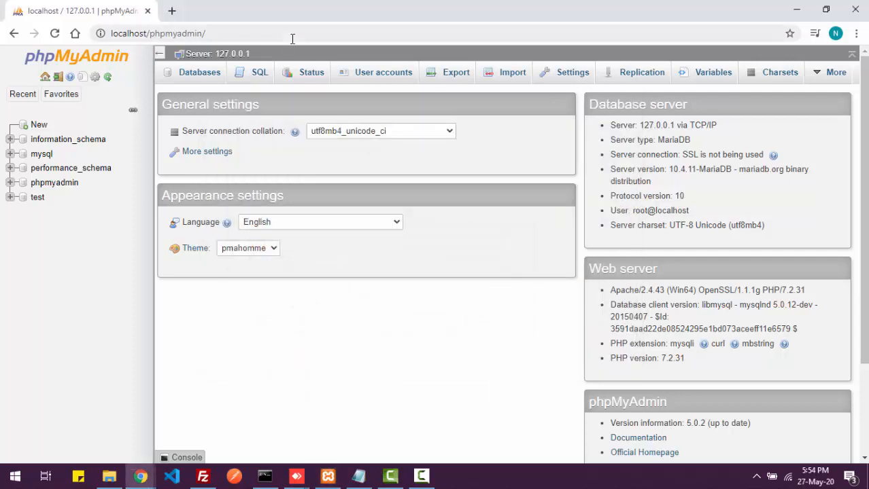
click(252, 33)
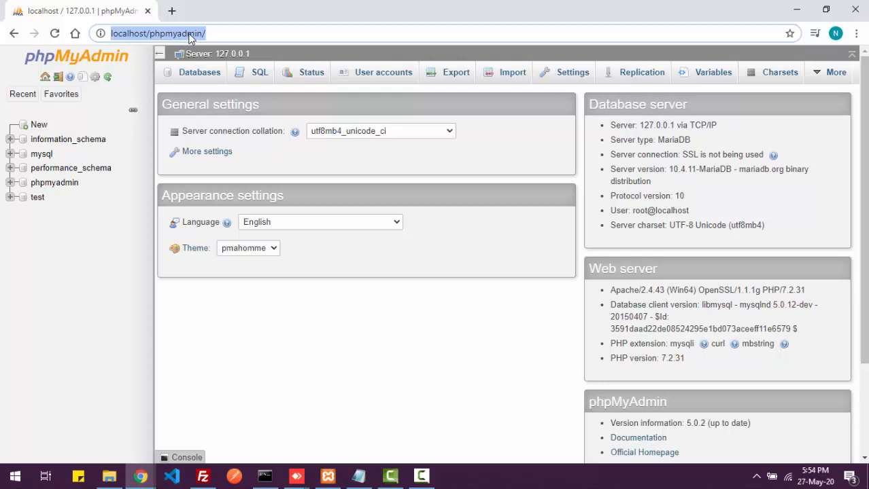
click(171, 11)
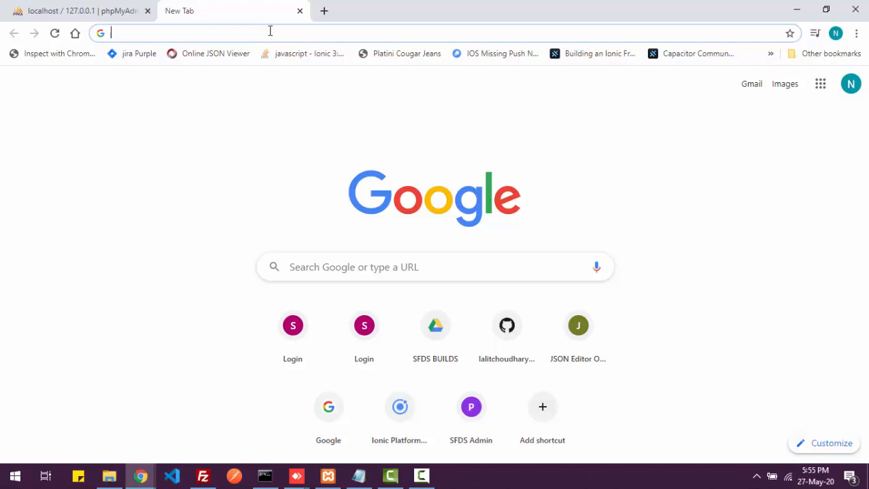
- Search 'install magento', refine to 'download magento', and open the Magento download result
text(install ma)
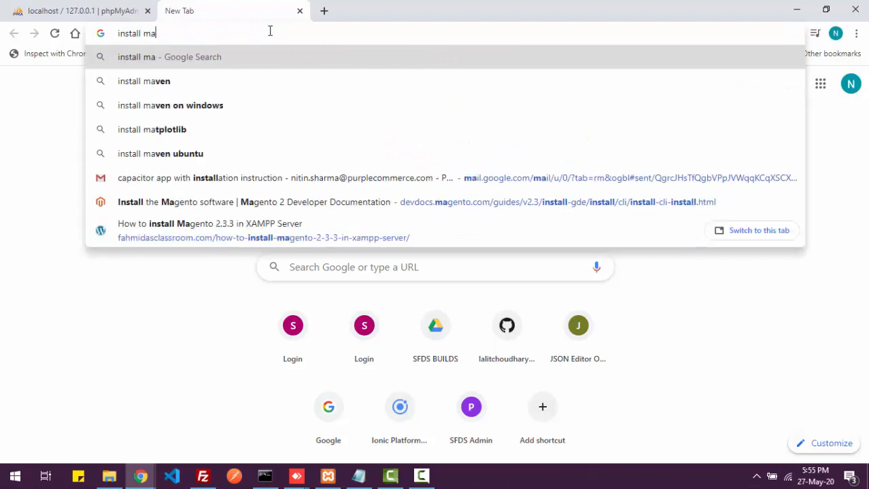
text(gento)
key(Return)
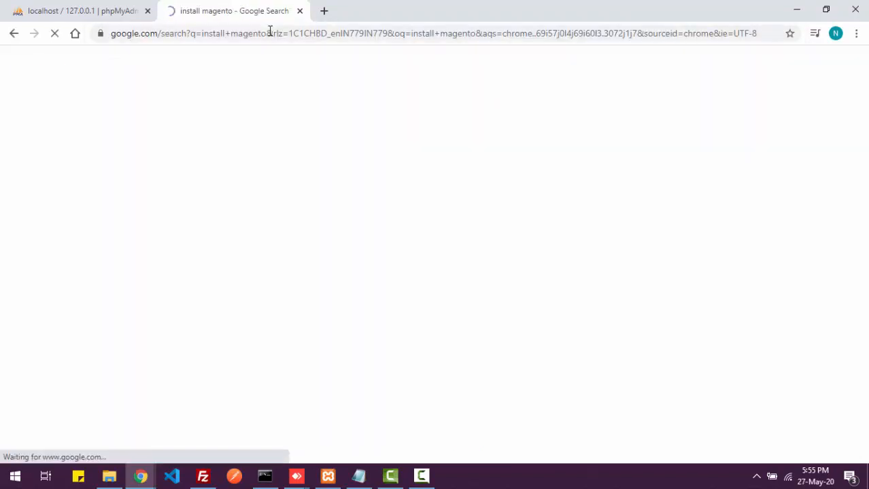
scroll(267, 188, down, 3)
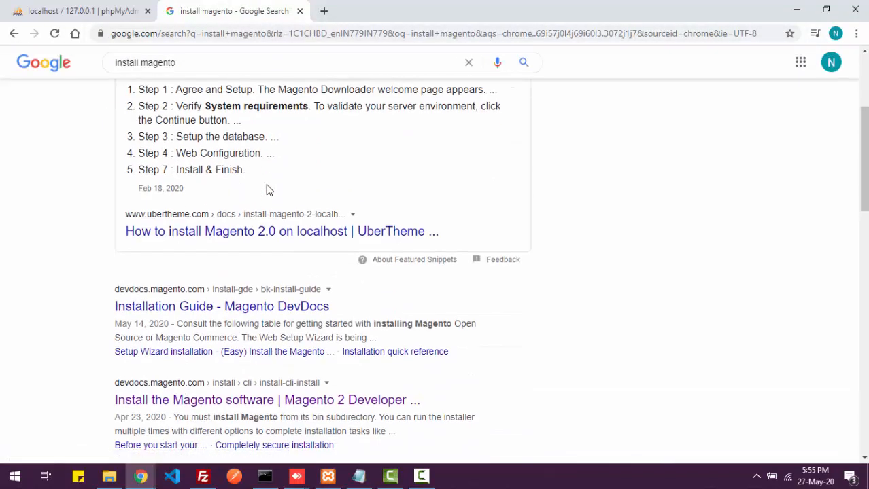
scroll(224, 123, up, 3)
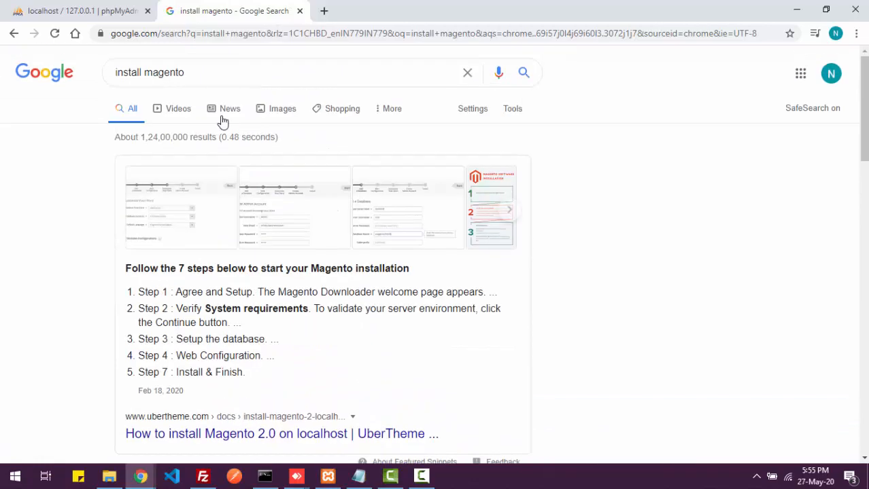
drag(142, 74, 97, 83)
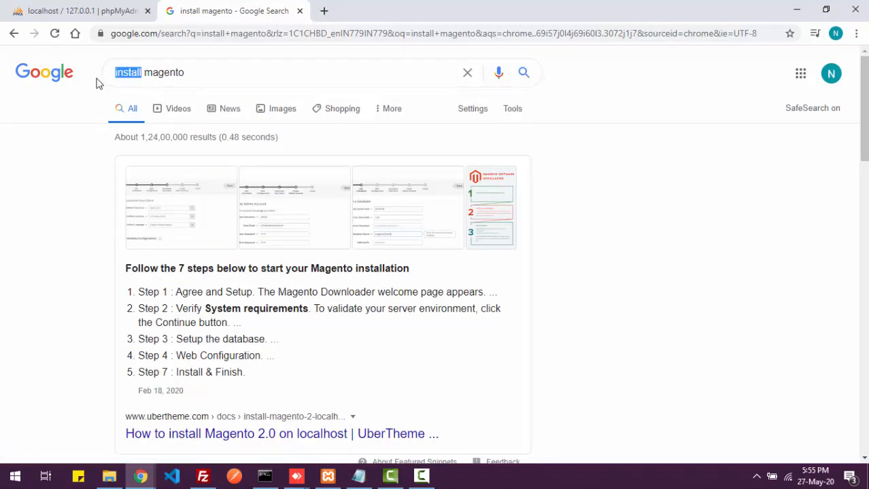
text(download)
key(Return)
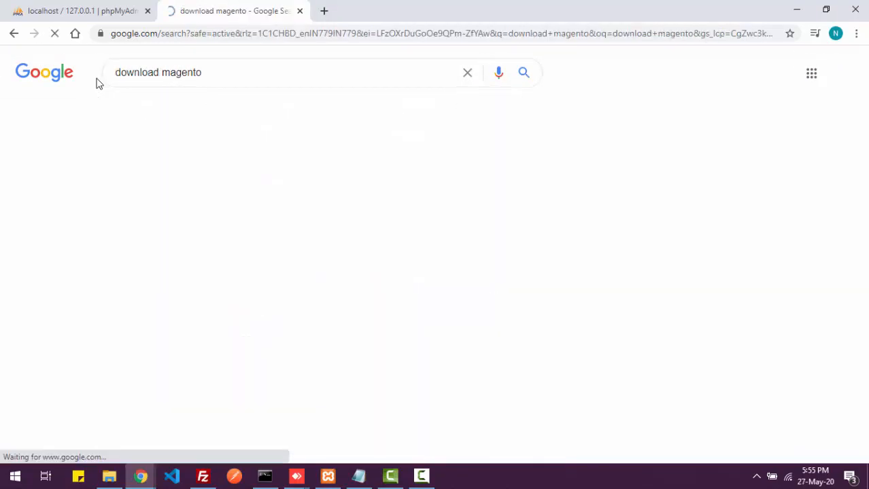
click(221, 175)
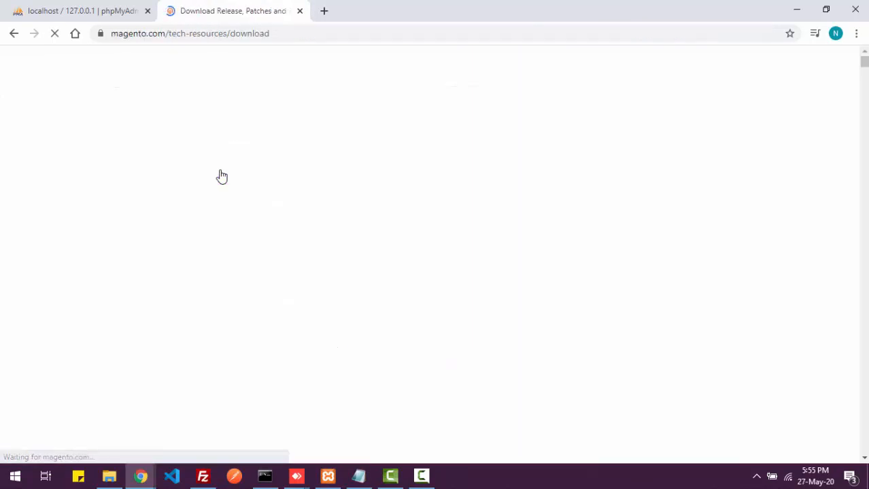
- Choose the .tar.bz2 format for Magento Open Source 2.3.5-p1 with Sample Data
scroll(566, 242, down, 4)
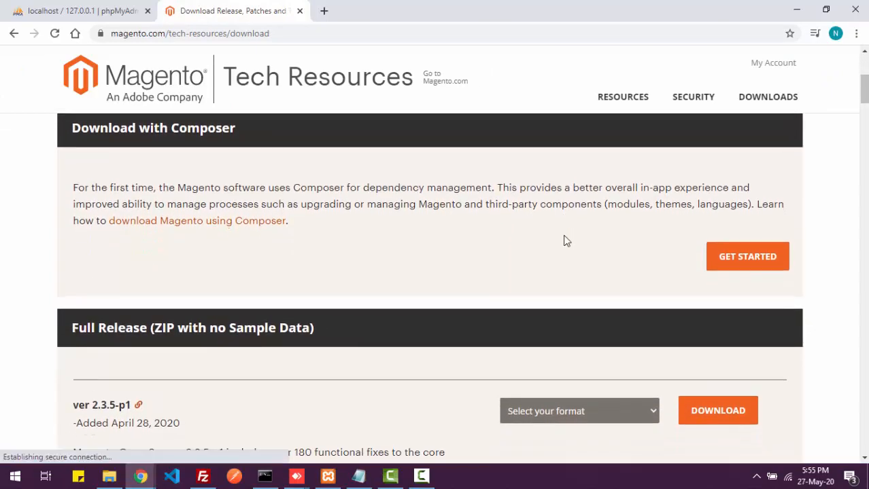
scroll(564, 238, down, 2)
scroll(564, 236, down, 2)
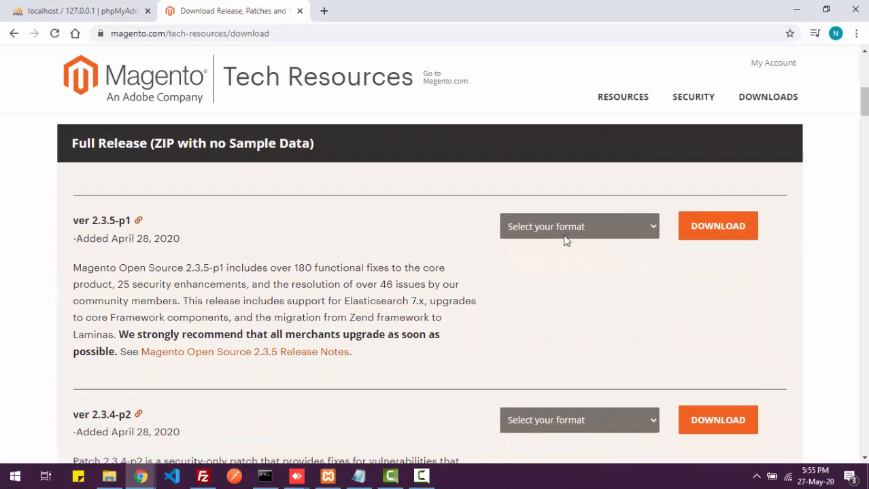
scroll(566, 241, down, 4)
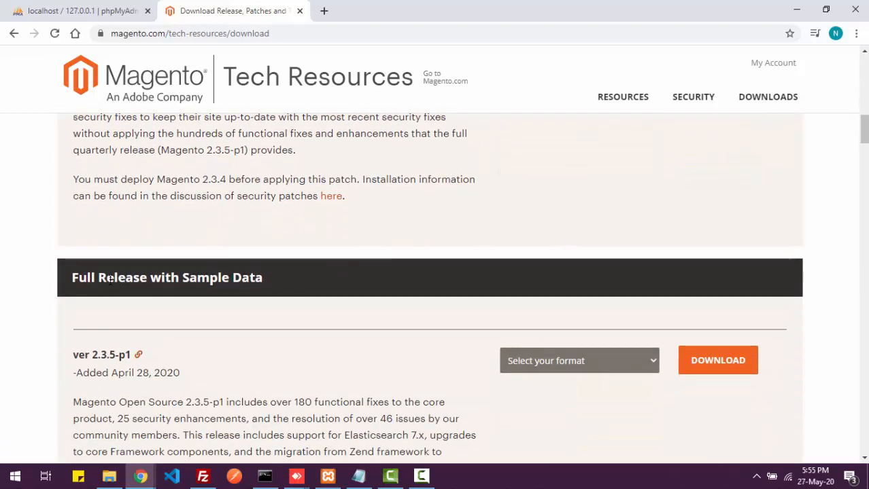
scroll(251, 285, down, 1)
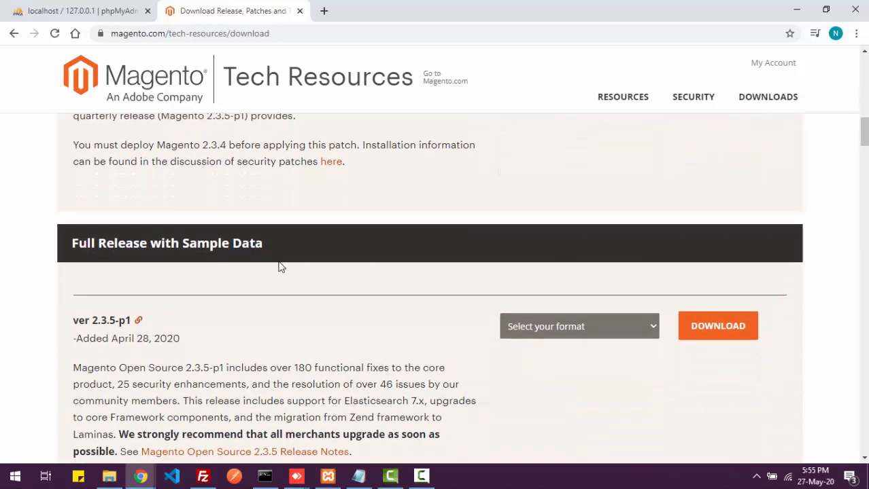
scroll(284, 265, down, 1)
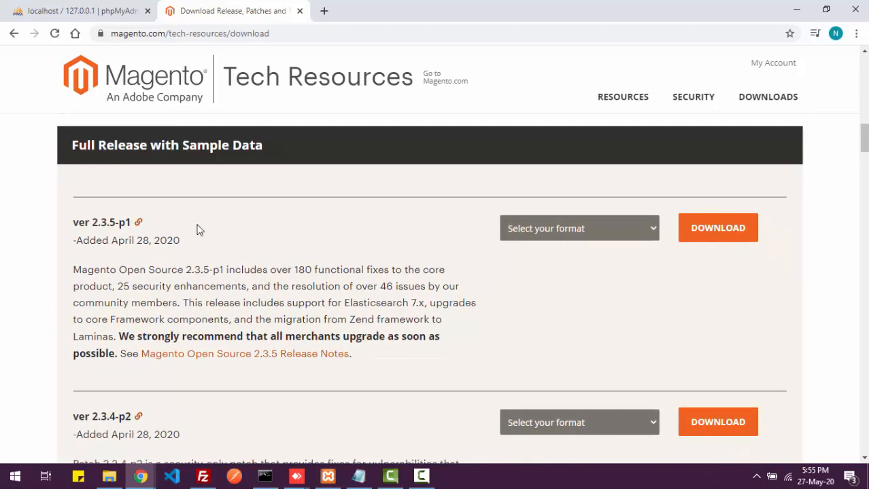
double_click(99, 223)
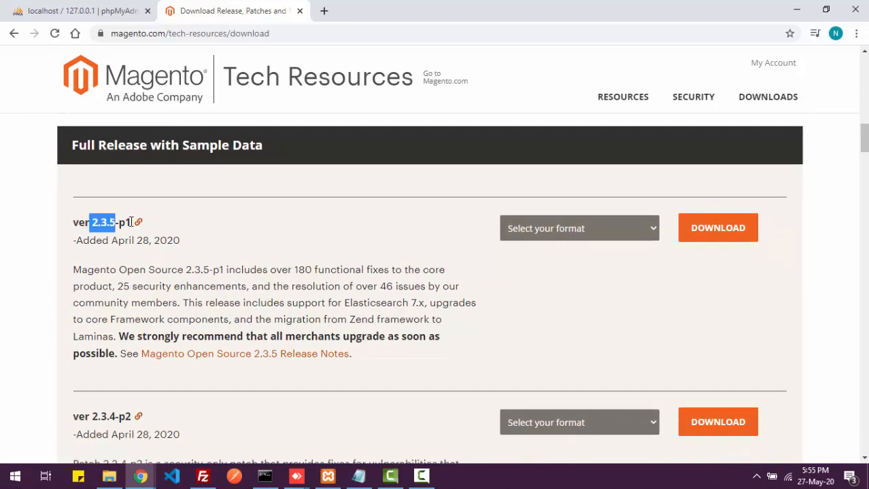
click(594, 228)
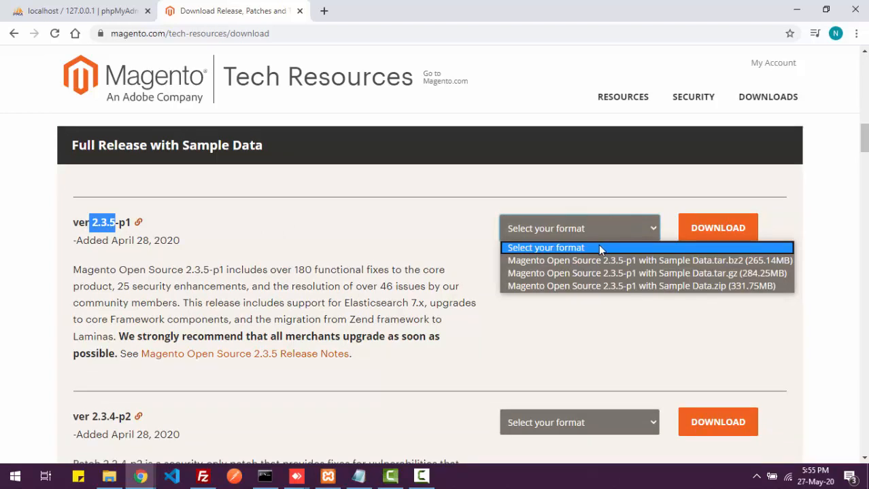
click(601, 261)
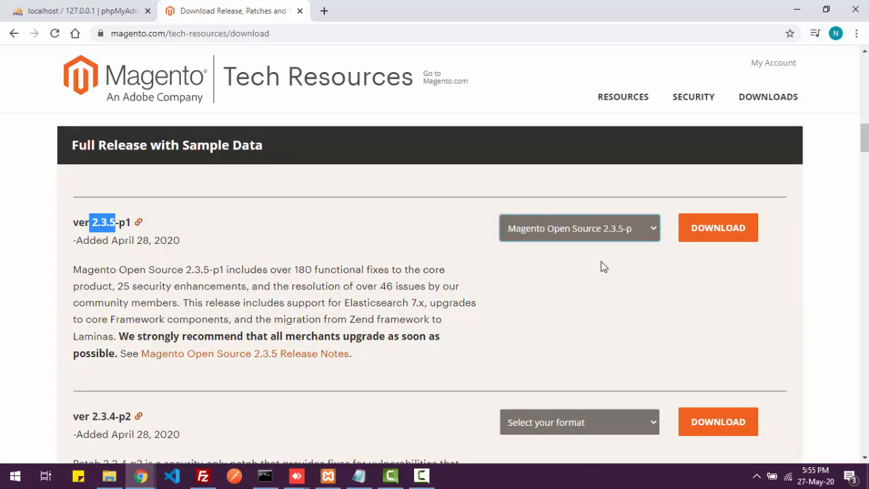
- Log in with the account e-mail and password to download the 2.3.5-p1 sample-data archive
click(734, 240)
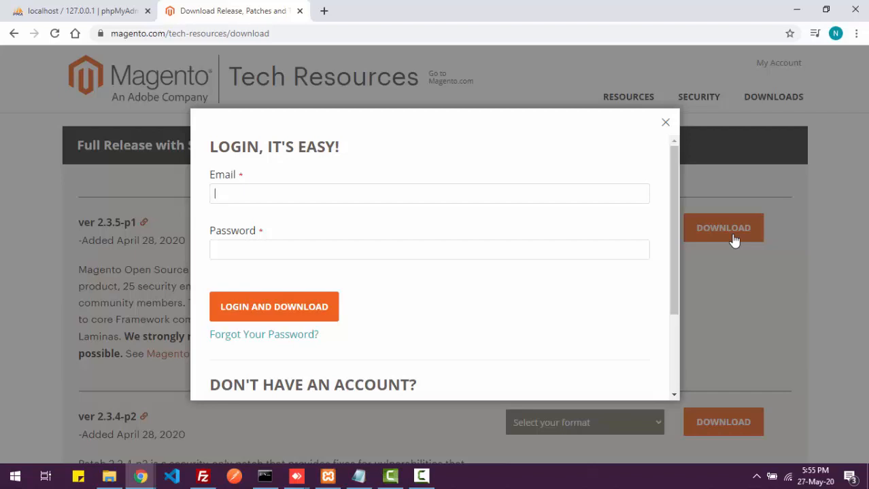
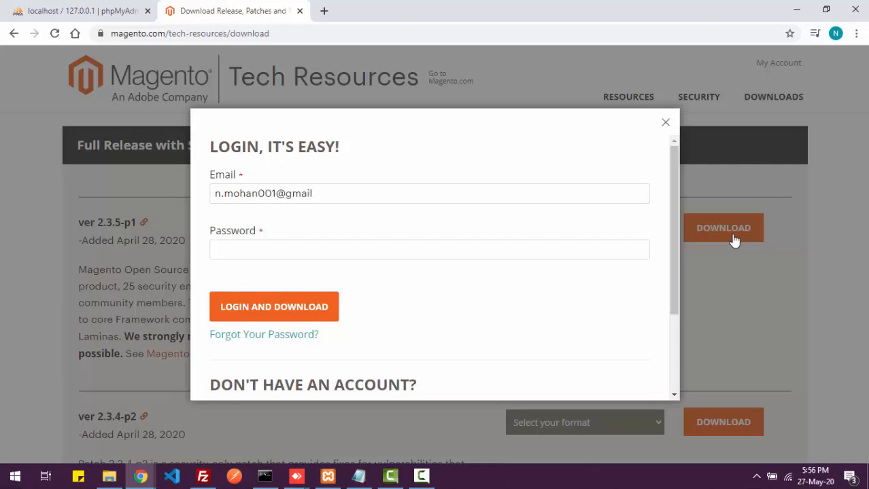
click(575, 246)
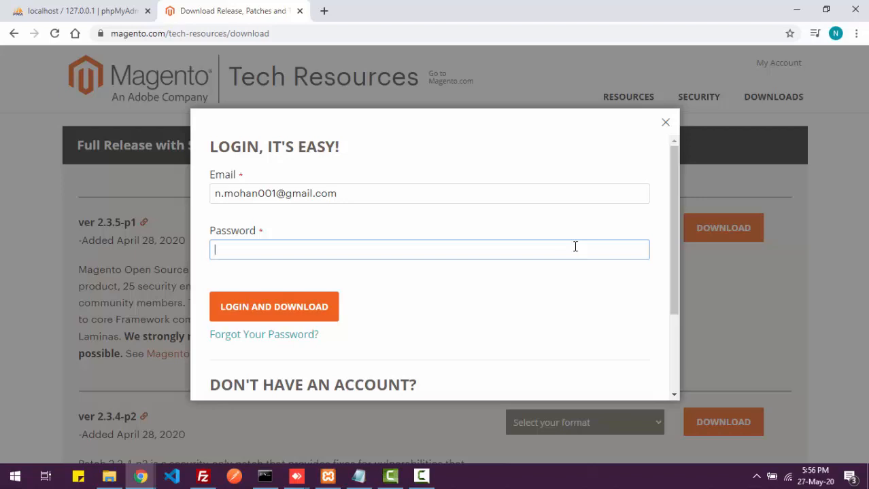
scroll(508, 334, down, 3)
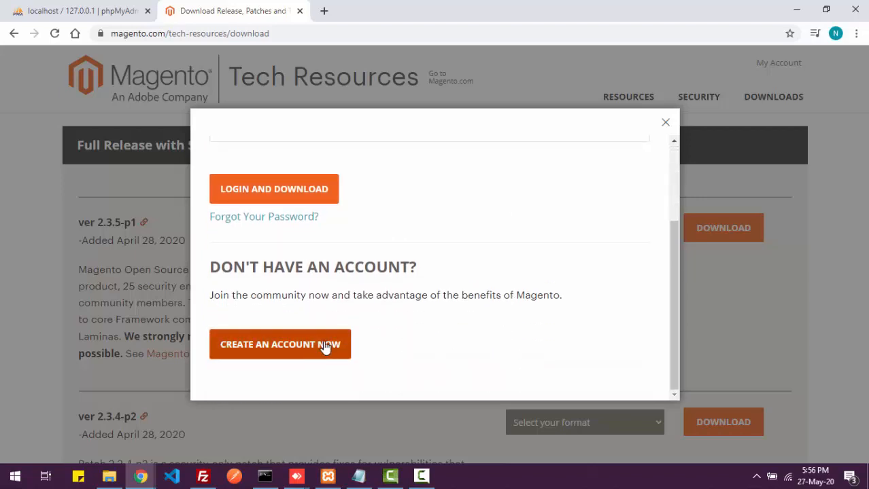
scroll(376, 322, up, 2)
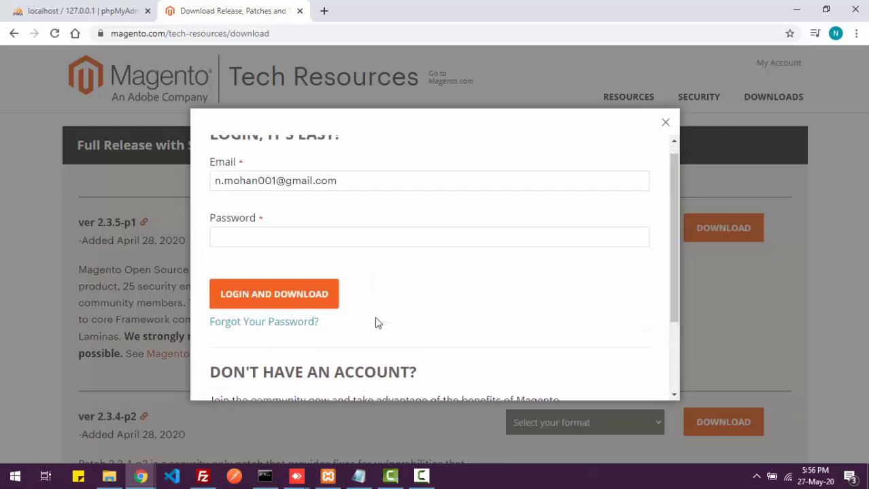
click(319, 251)
text(••)
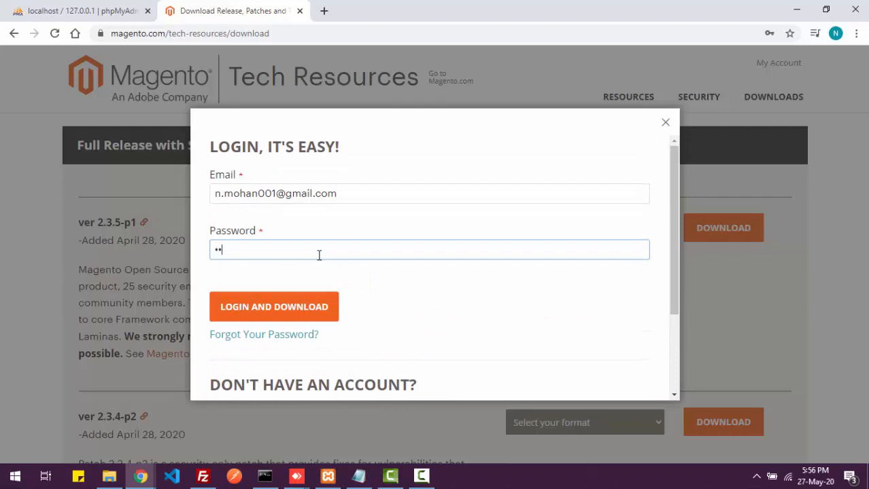
text(••••••••)
click(299, 306)
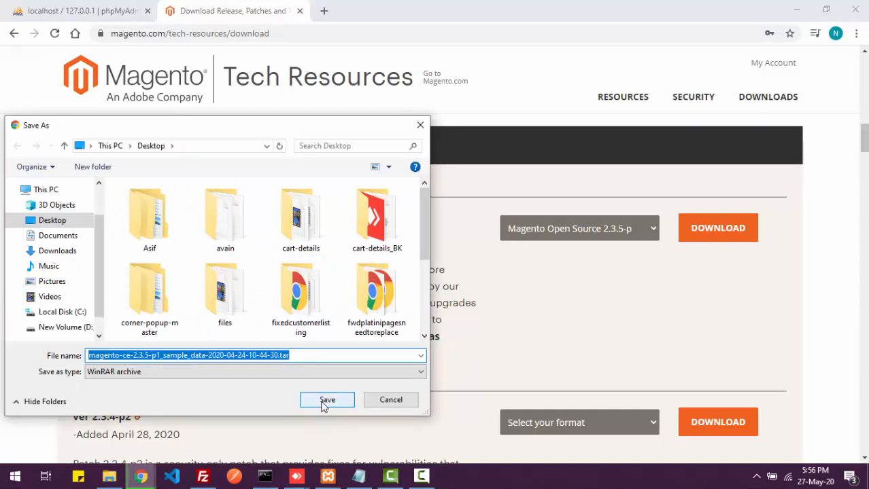
click(327, 400)
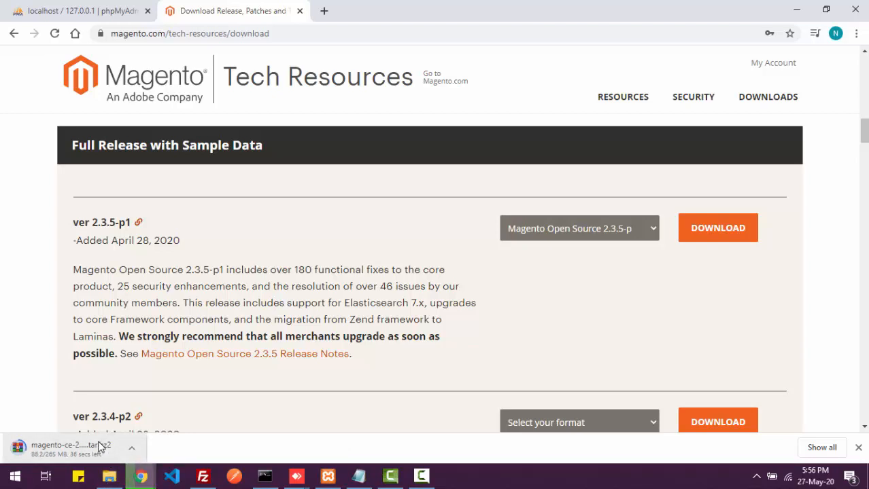
- Open php.ini from Apache's Config menu in the XAMPP Control Panel
click(319, 479)
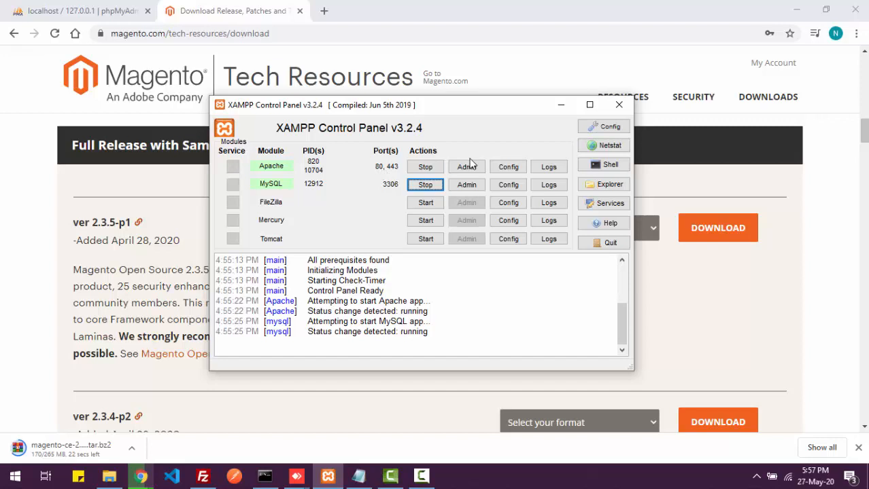
click(507, 167)
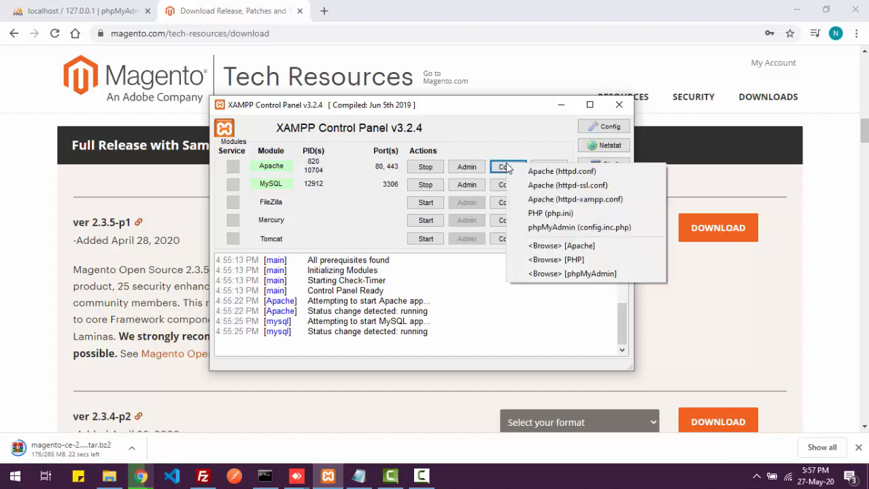
click(534, 213)
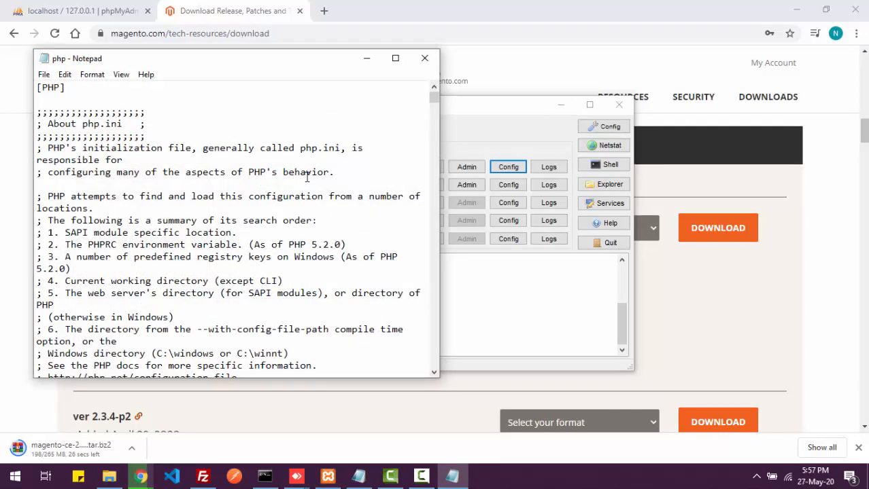
- Search php.ini for 'extension'; the search comes back not found twice
key(ctrl+f)
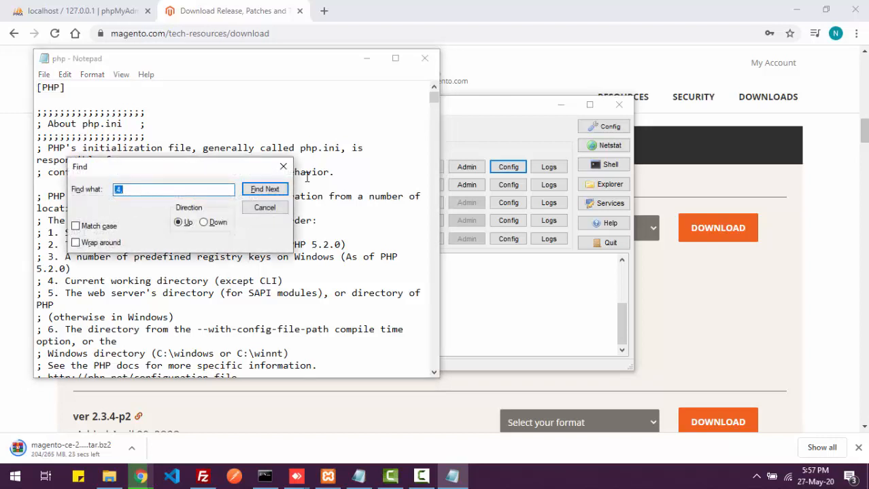
text(extensions)
key(Return)
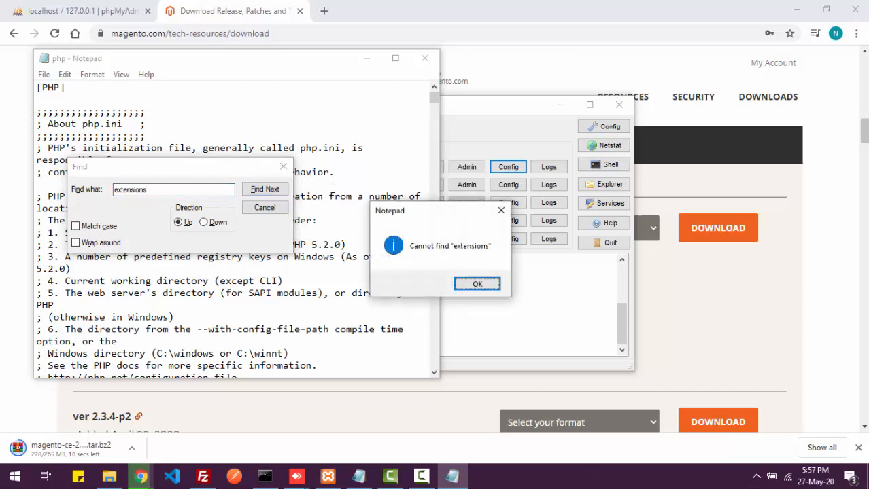
click(477, 284)
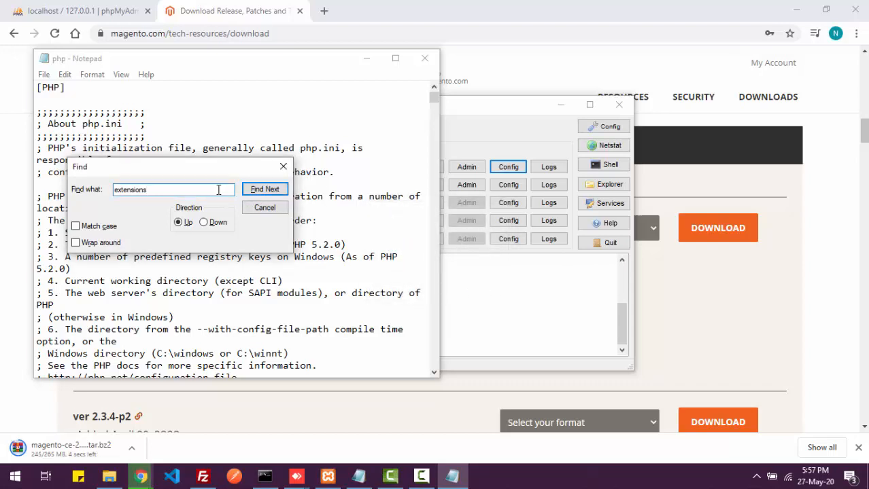
key(Return)
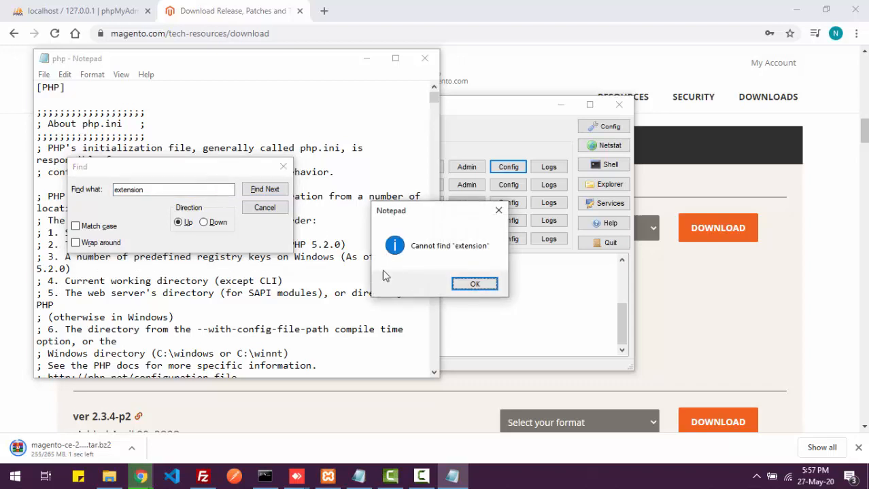
click(461, 287)
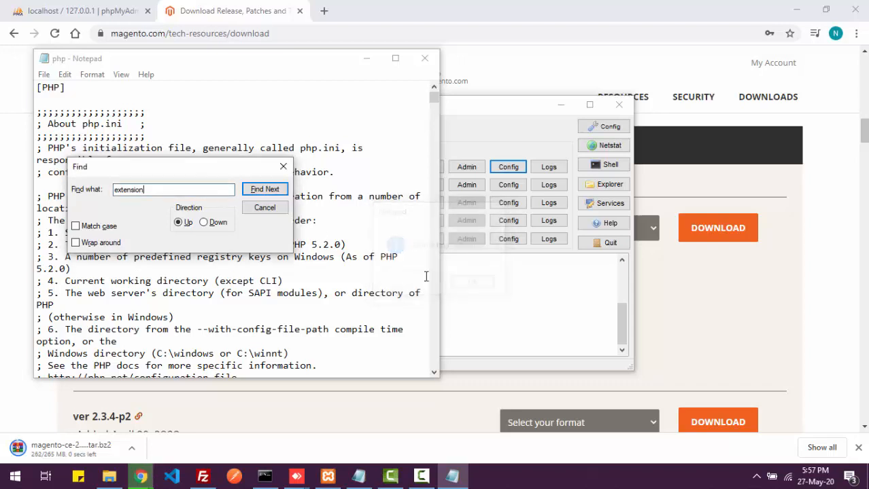
- Search for 'php_intl', then retry 'extension'; neither is found searching upward
double_click(166, 188)
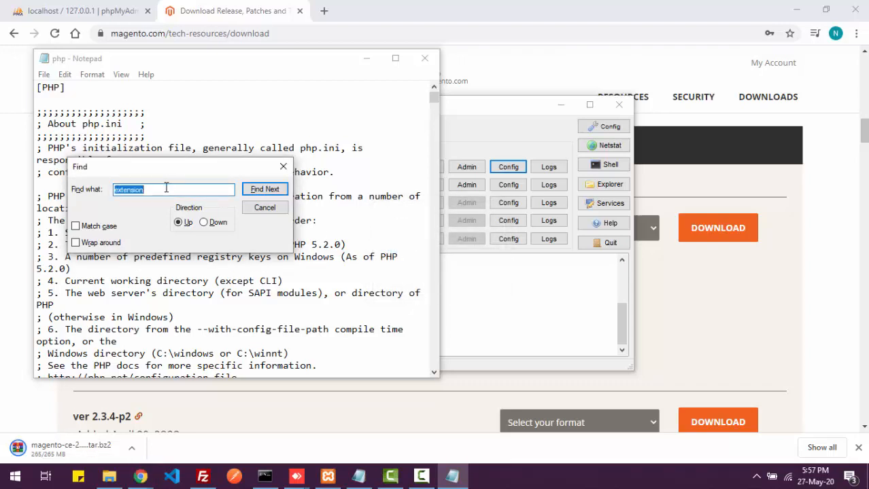
text(php_)
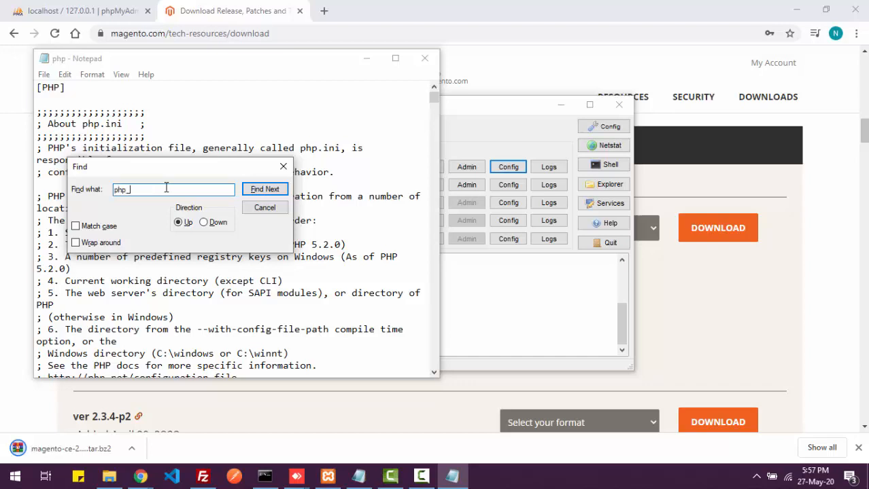
text(intl)
key(Return)
click(473, 285)
click(411, 480)
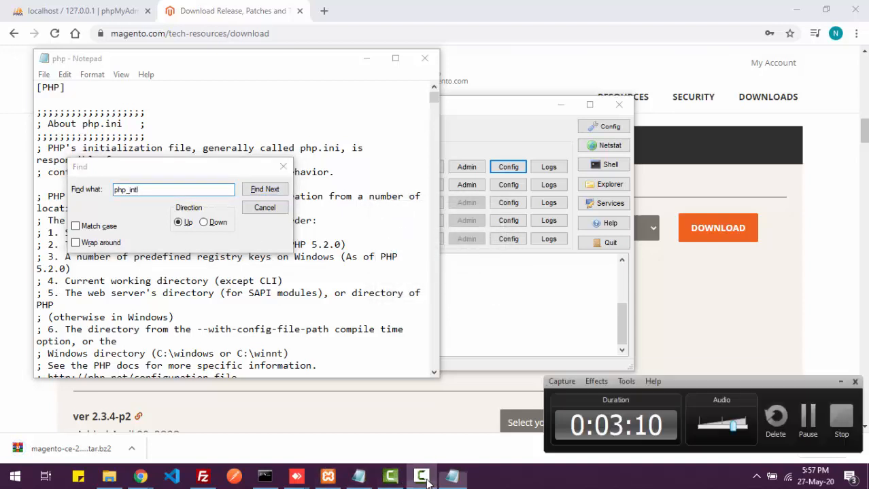
click(807, 418)
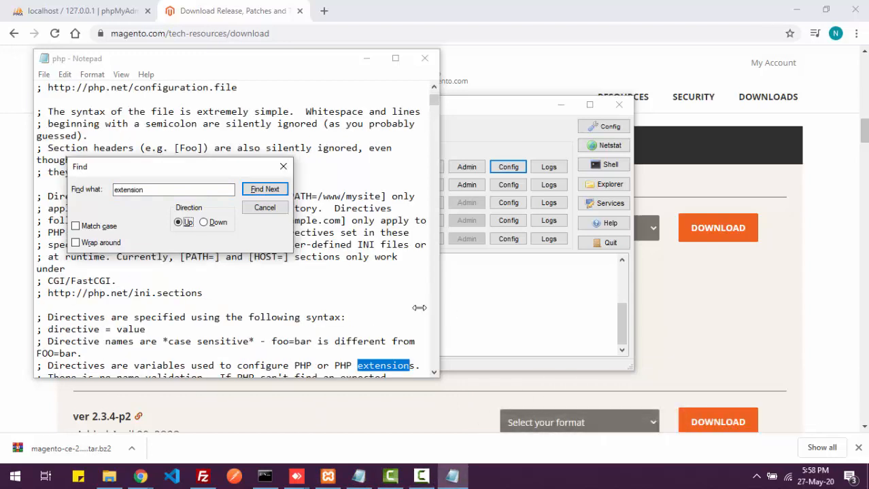
click(262, 190)
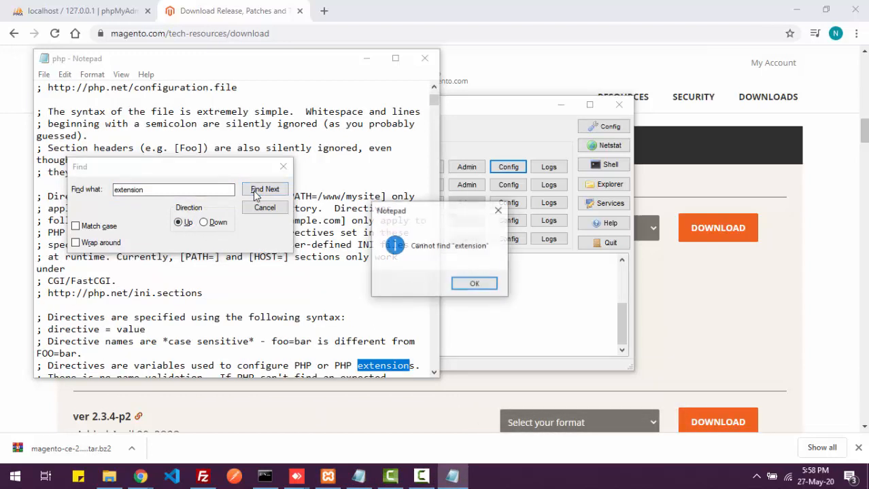
click(474, 284)
- Switch the search direction to Down and step through 'extension' matches to extension=gd2
click(203, 223)
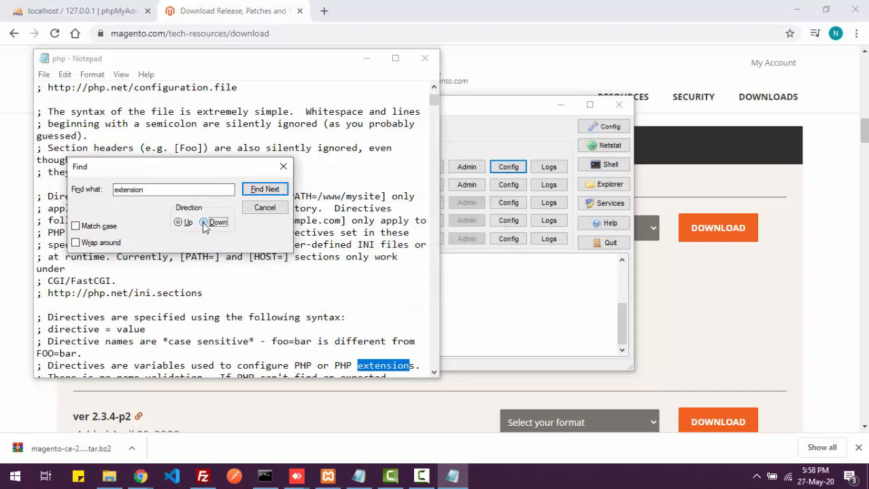
click(260, 193)
click(259, 193)
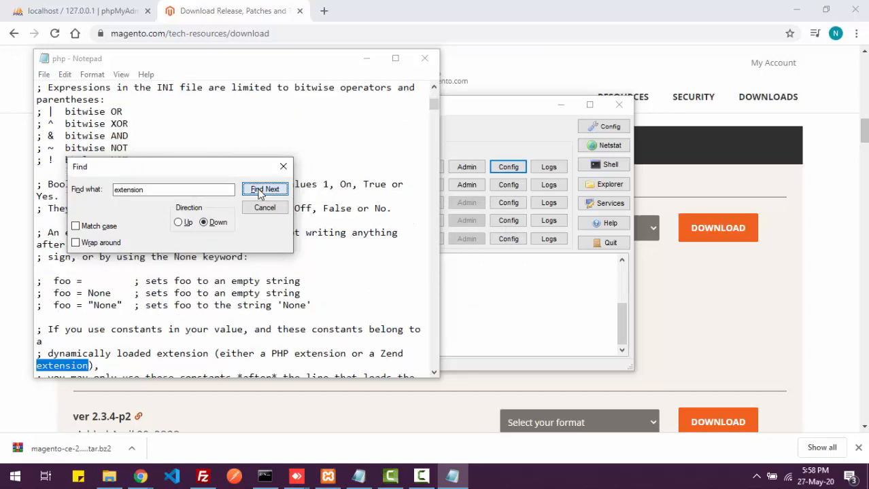
click(259, 192)
click(260, 192)
click(259, 193)
click(260, 193)
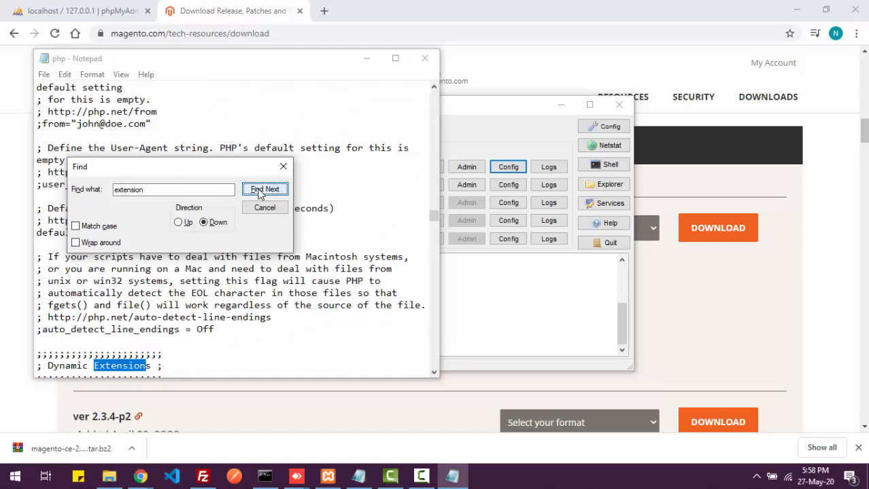
click(260, 192)
click(260, 193)
click(260, 192)
click(260, 192)
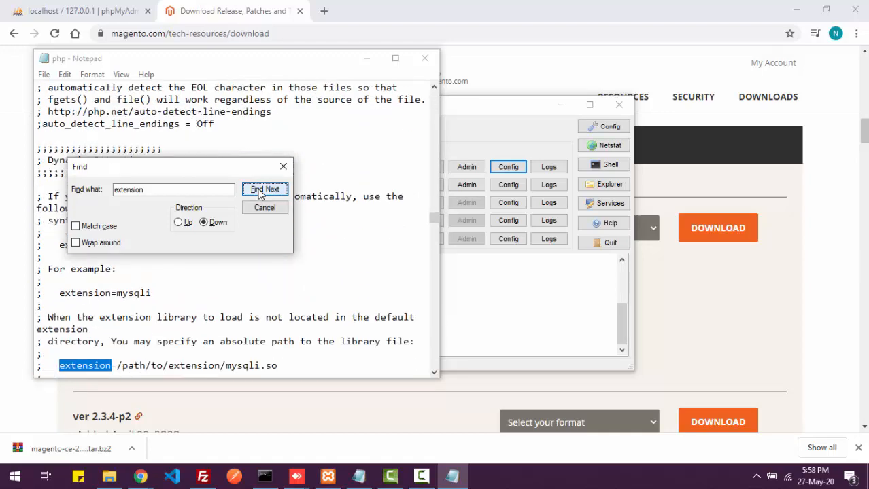
click(260, 192)
click(259, 192)
click(259, 192)
click(259, 193)
click(259, 192)
click(260, 192)
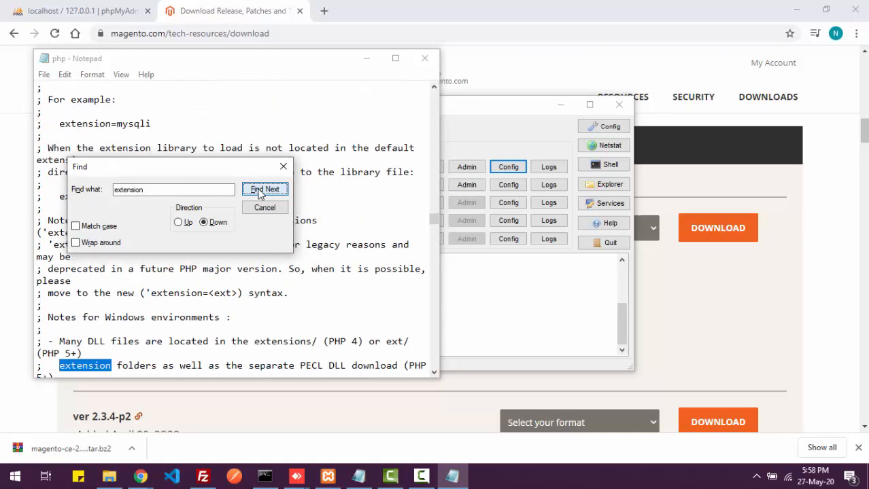
click(260, 192)
click(260, 193)
click(260, 192)
click(259, 193)
click(260, 192)
click(259, 192)
click(260, 192)
click(260, 192)
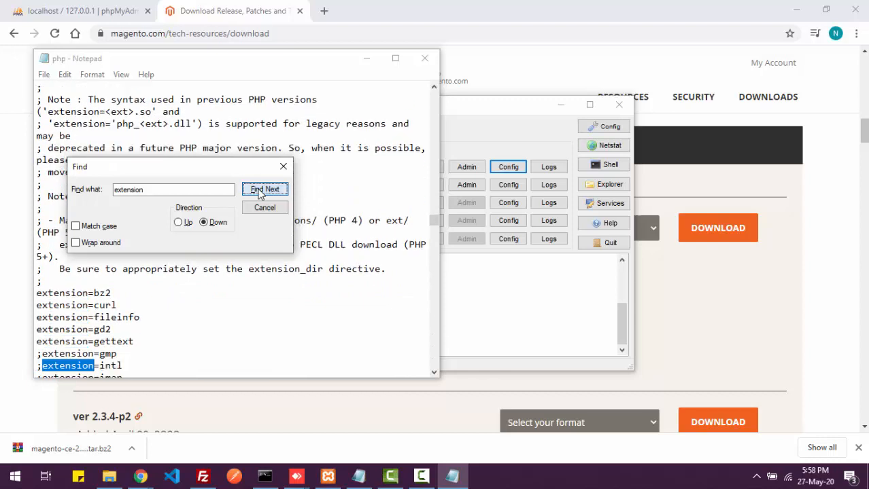
click(260, 193)
click(260, 193)
click(260, 192)
click(260, 192)
click(259, 193)
- Continue past pdo_oci, pgsql, shmop and snmp to extension=php_ftp.dll, then close Find
click(264, 190)
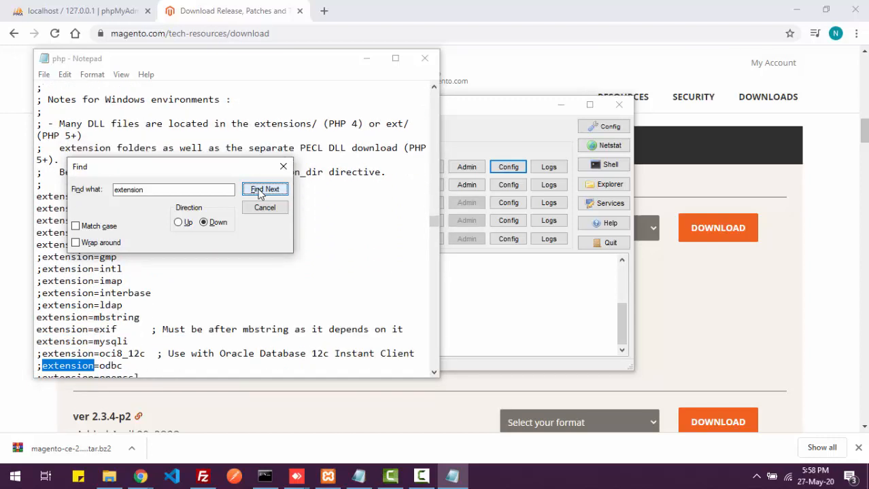
click(264, 190)
click(264, 189)
click(265, 189)
click(264, 190)
click(262, 190)
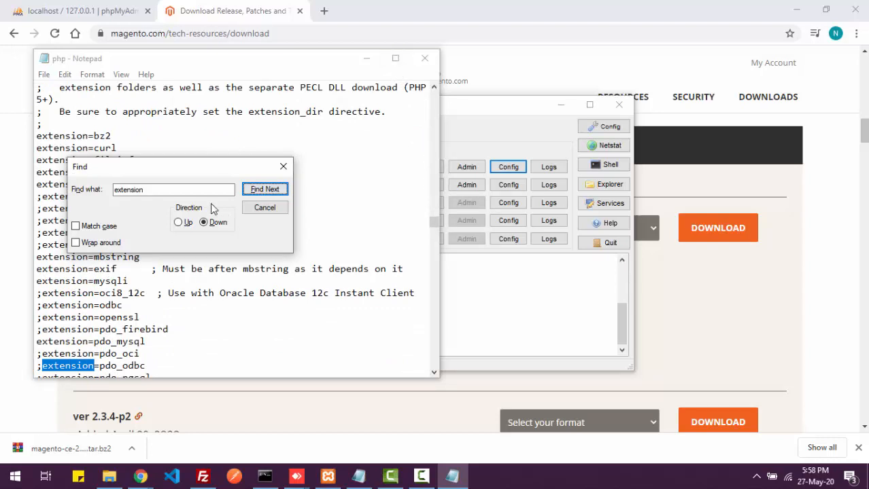
click(259, 196)
click(259, 196)
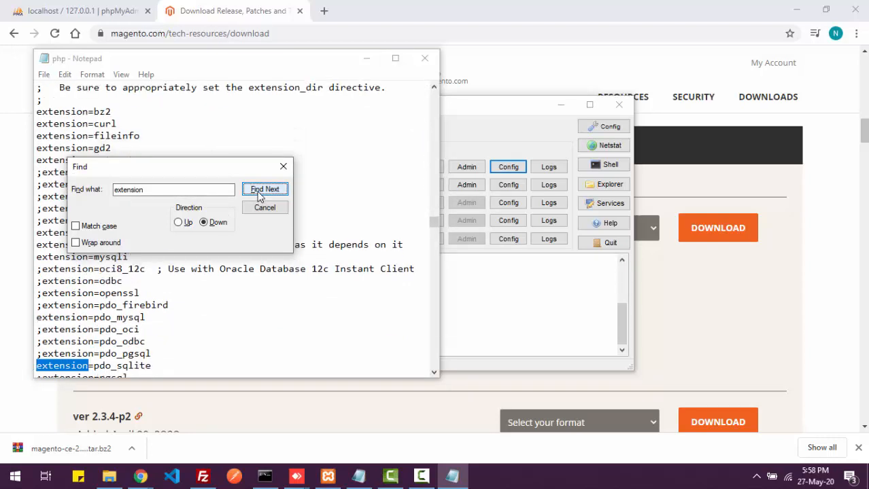
click(259, 197)
click(259, 196)
click(259, 197)
click(259, 197)
click(259, 196)
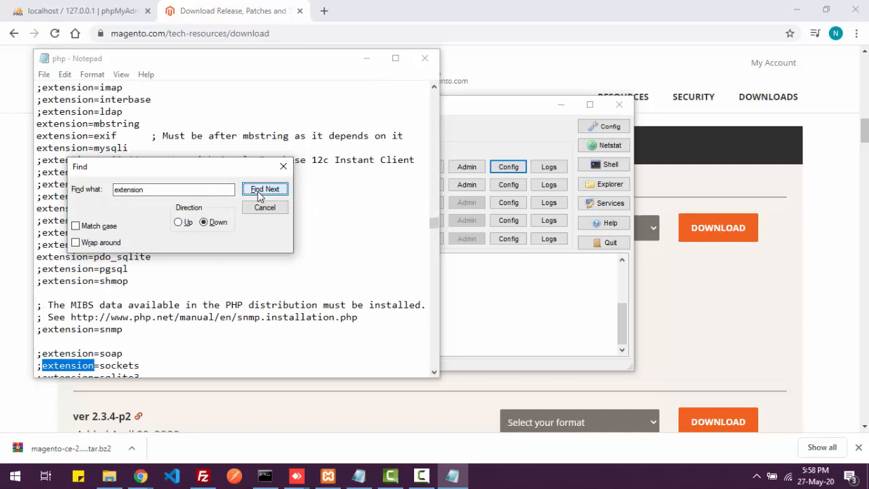
click(259, 197)
click(259, 196)
click(259, 196)
click(259, 196)
click(258, 197)
click(259, 196)
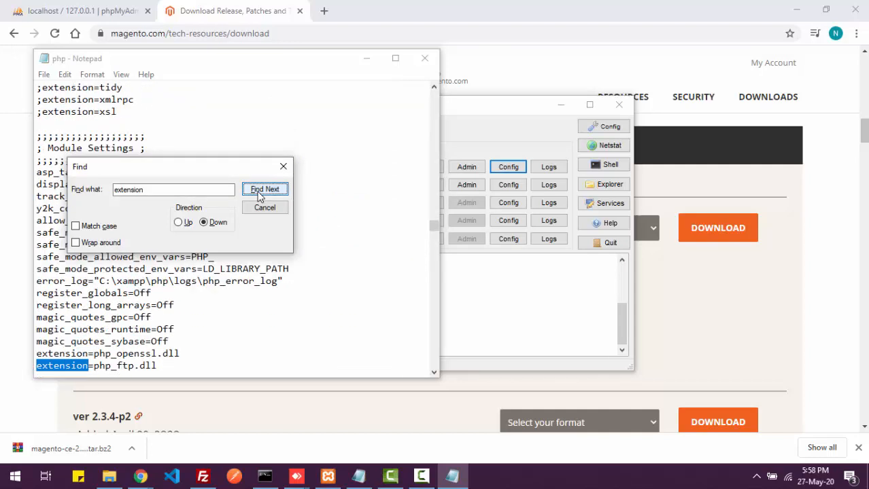
click(259, 208)
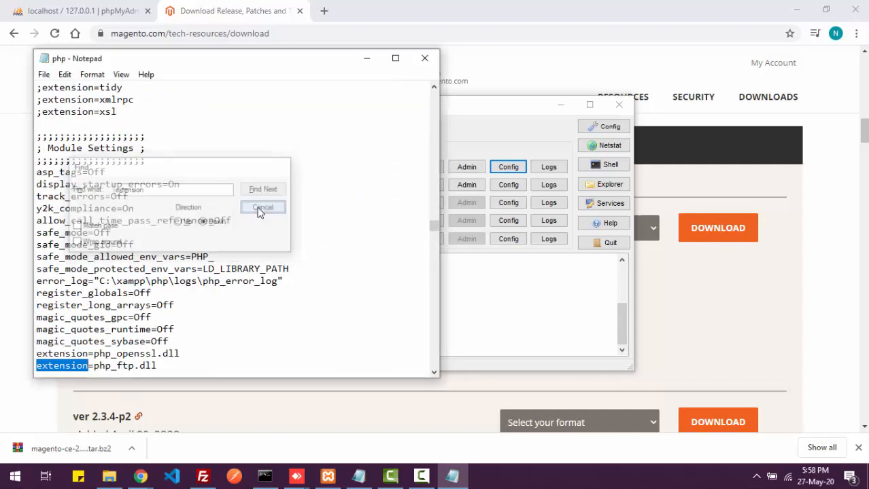
click(395, 58)
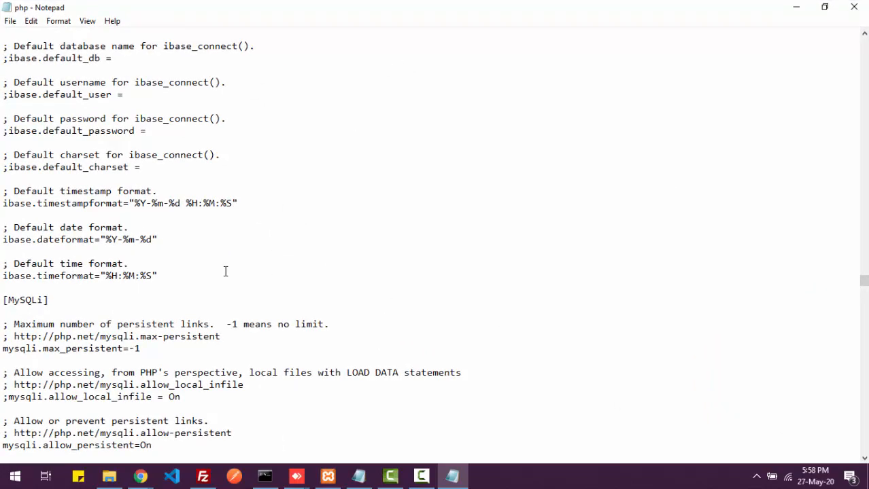
scroll(225, 272, down, 20)
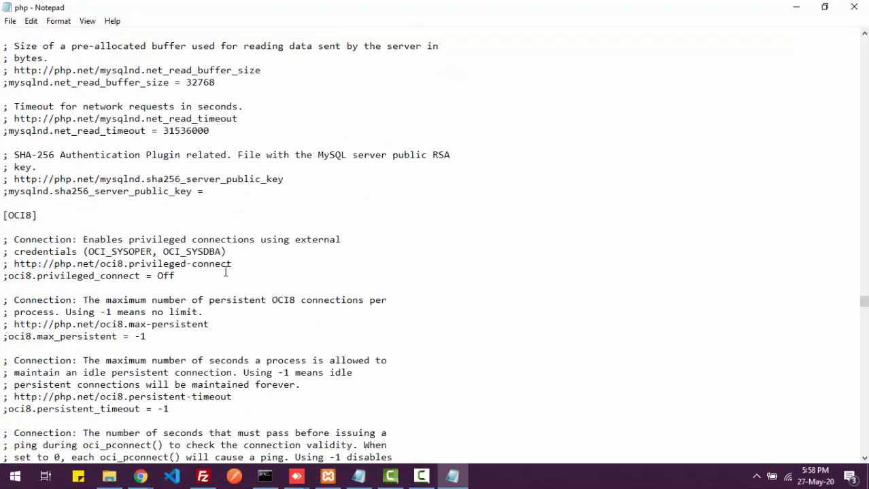
scroll(225, 272, up, 20)
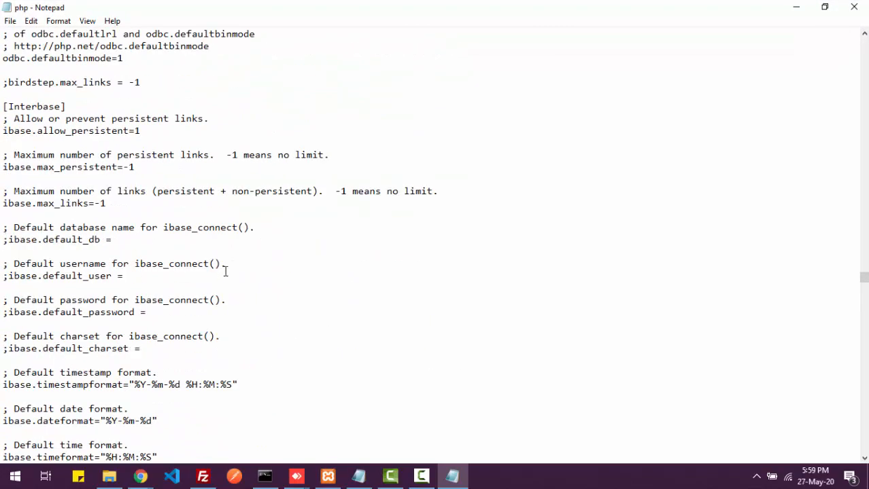
scroll(225, 272, up, 20)
scroll(226, 272, down, 7)
click(226, 272)
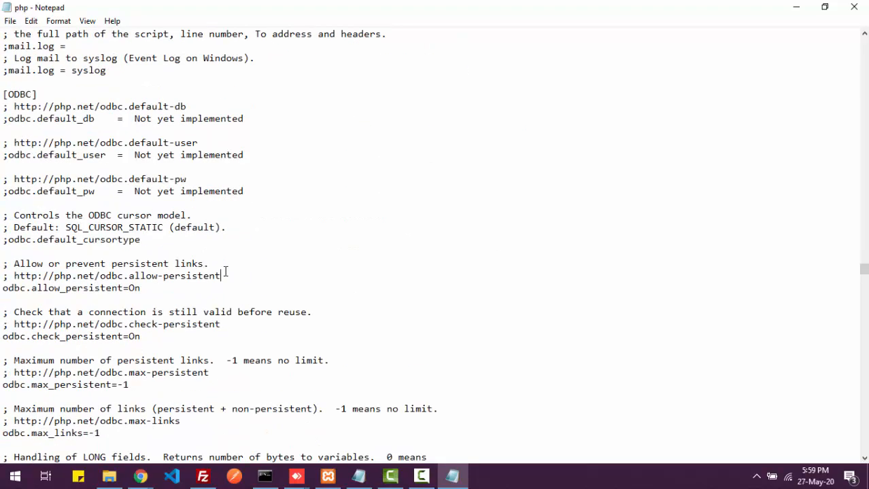
key(ctrl+f)
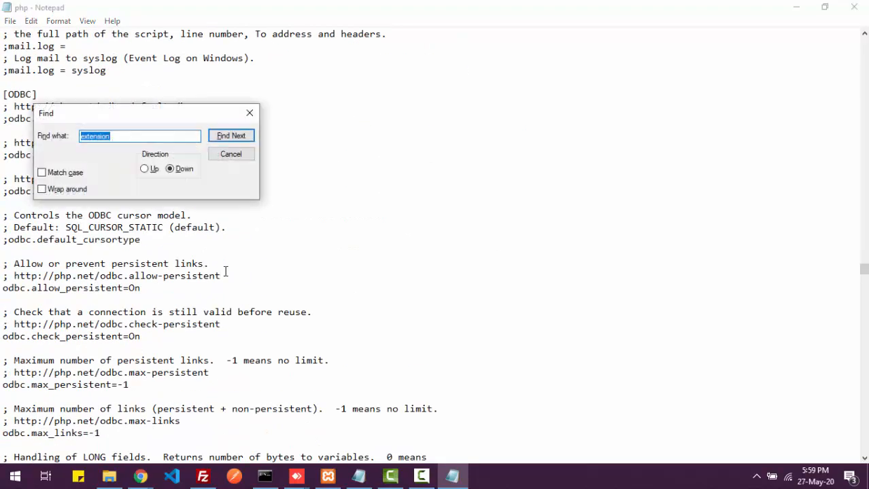
text(ext)
key(Return)
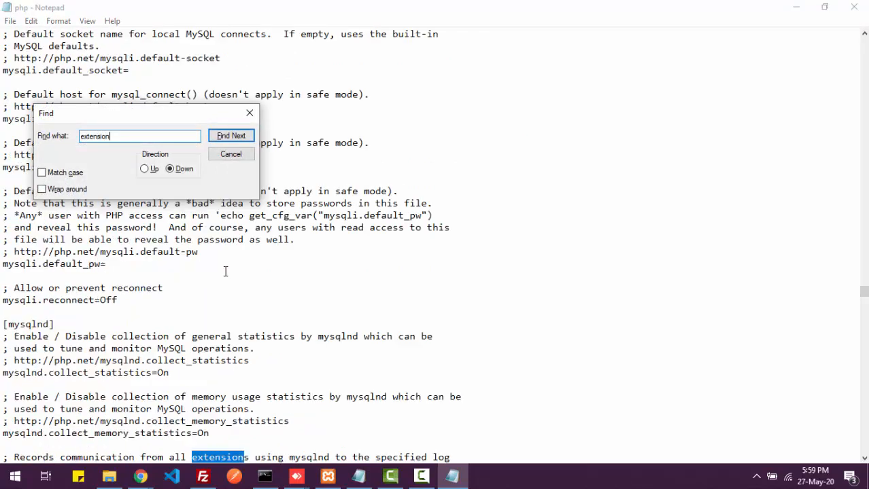
key(Return)
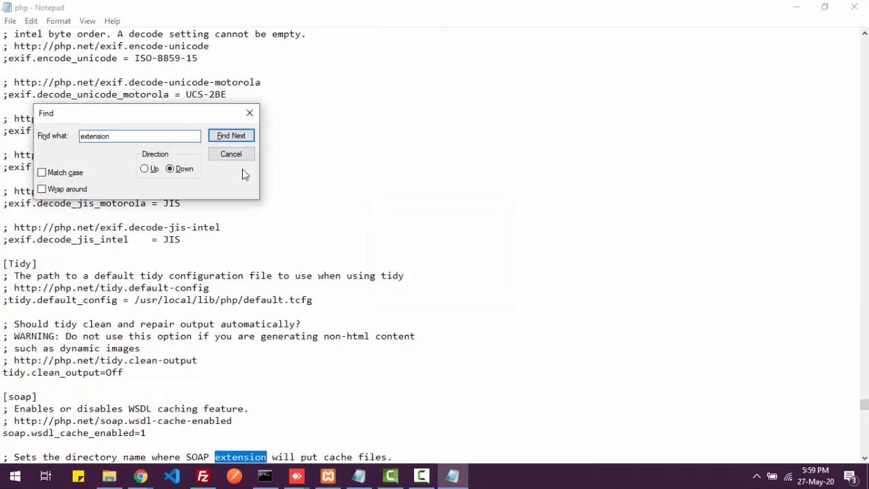
click(145, 169)
click(216, 138)
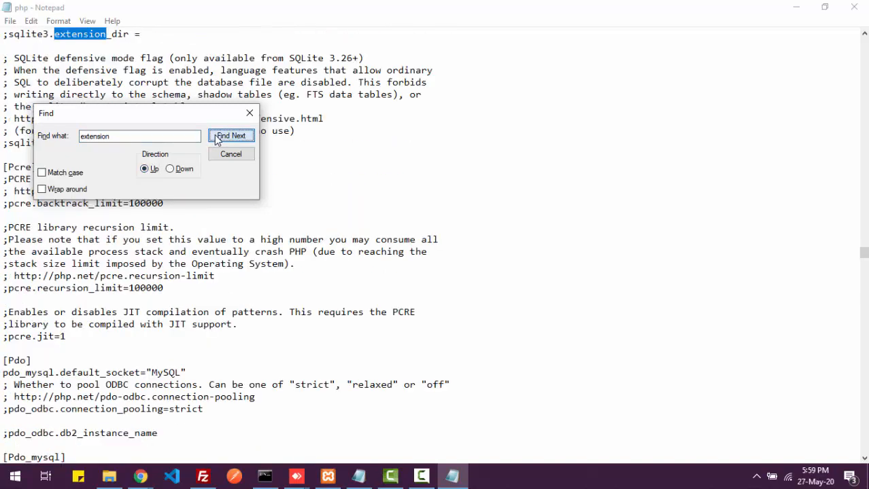
click(216, 138)
click(216, 138)
click(216, 138)
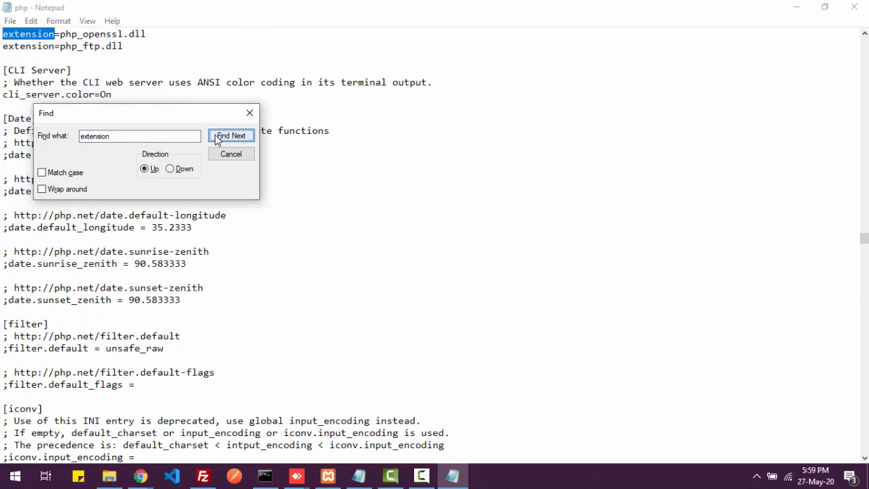
click(216, 137)
click(216, 138)
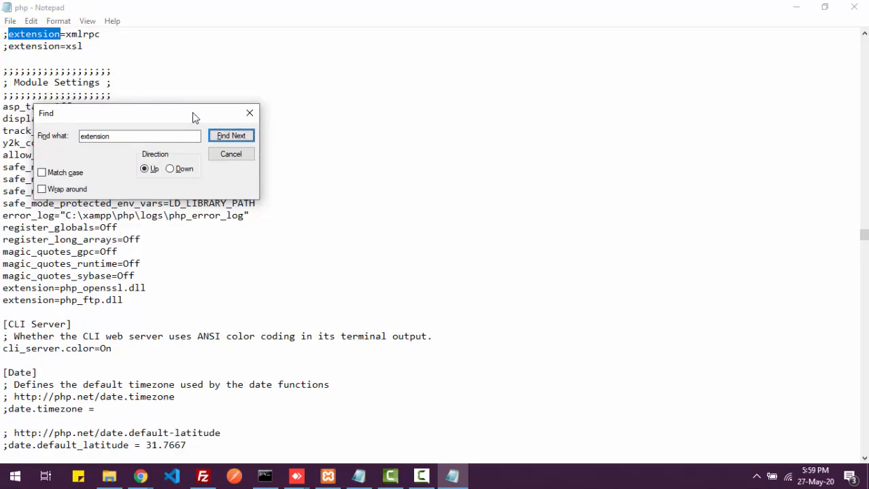
drag(192, 113, 477, 170)
click(522, 190)
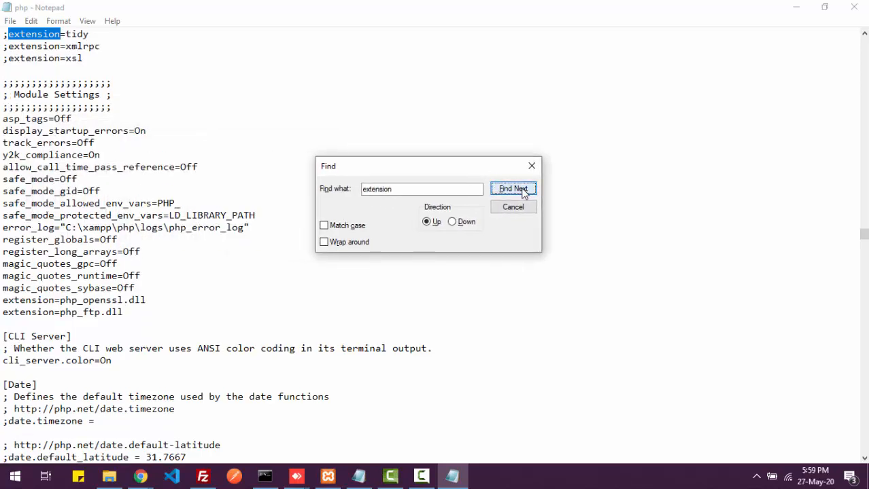
click(522, 191)
click(522, 190)
click(522, 190)
click(522, 191)
click(522, 190)
click(522, 191)
click(522, 190)
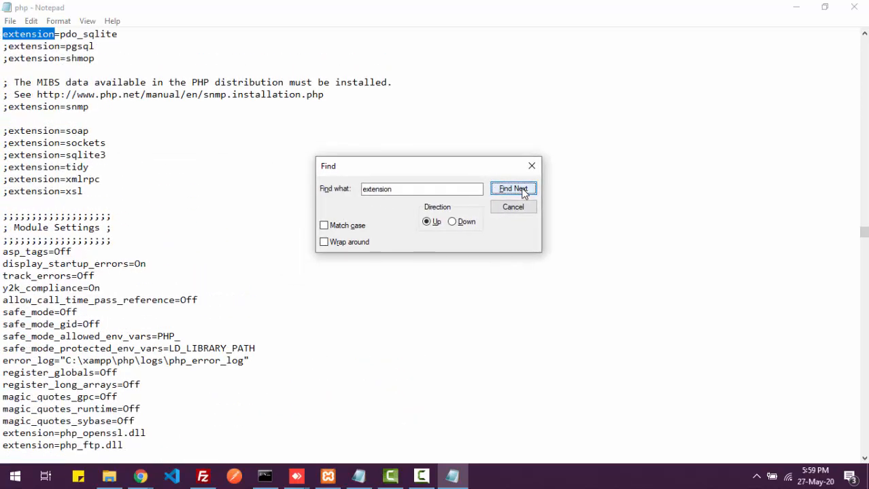
click(521, 191)
click(522, 191)
click(522, 190)
click(522, 190)
click(522, 190)
click(522, 190)
click(522, 190)
click(522, 190)
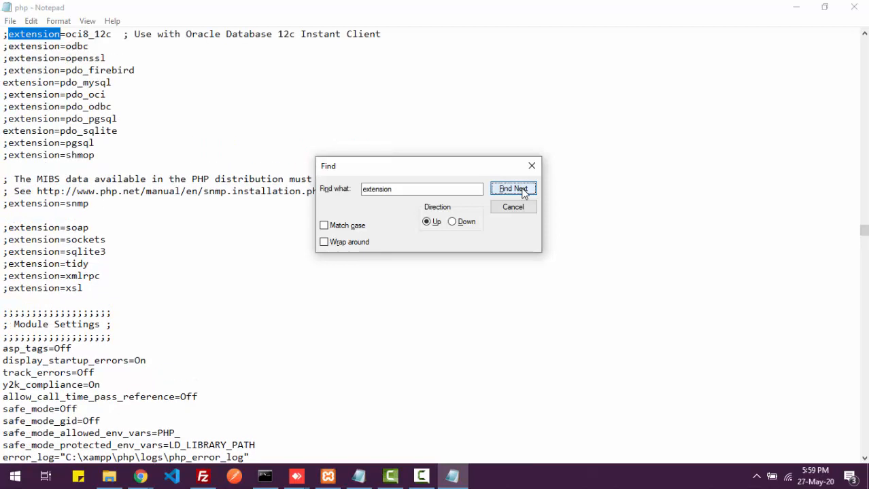
click(522, 190)
click(522, 191)
click(522, 190)
click(522, 190)
click(522, 190)
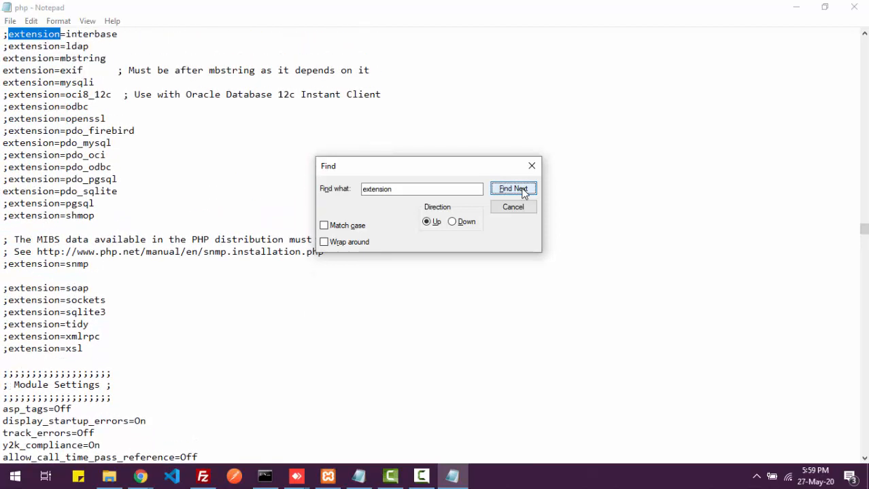
click(522, 191)
click(522, 190)
click(522, 190)
click(522, 191)
click(522, 191)
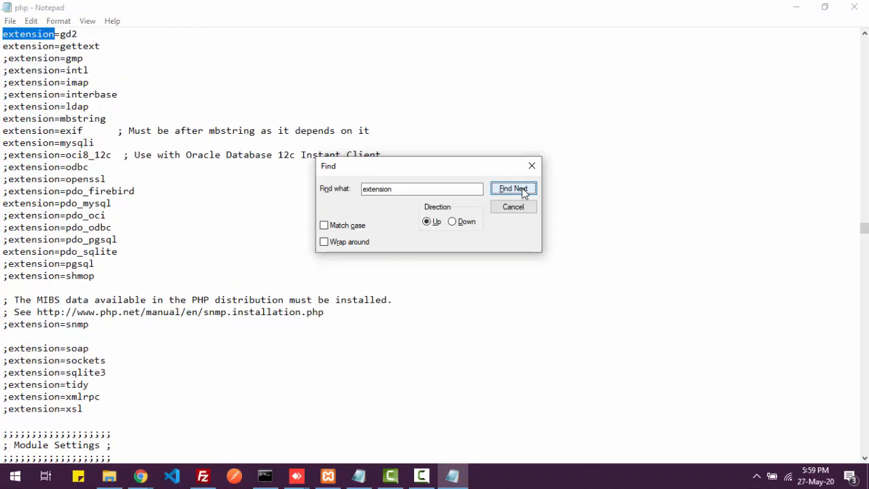
click(522, 191)
click(522, 191)
click(522, 190)
click(522, 190)
click(522, 190)
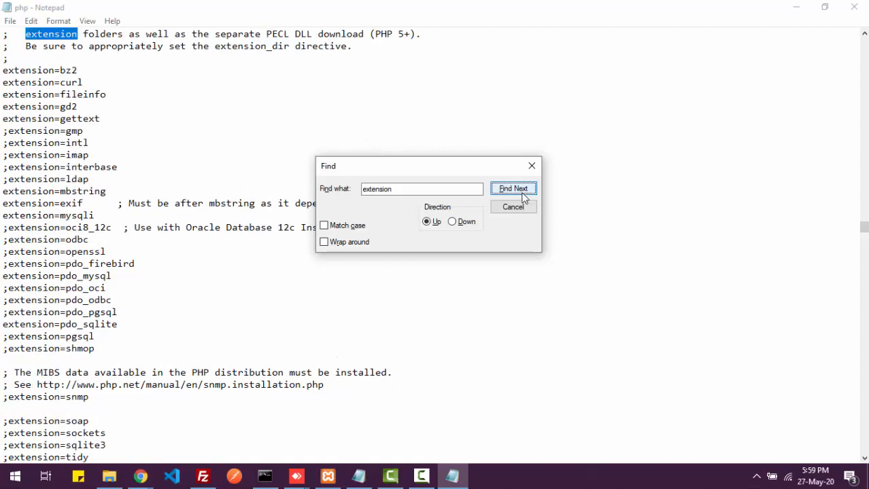
click(452, 222)
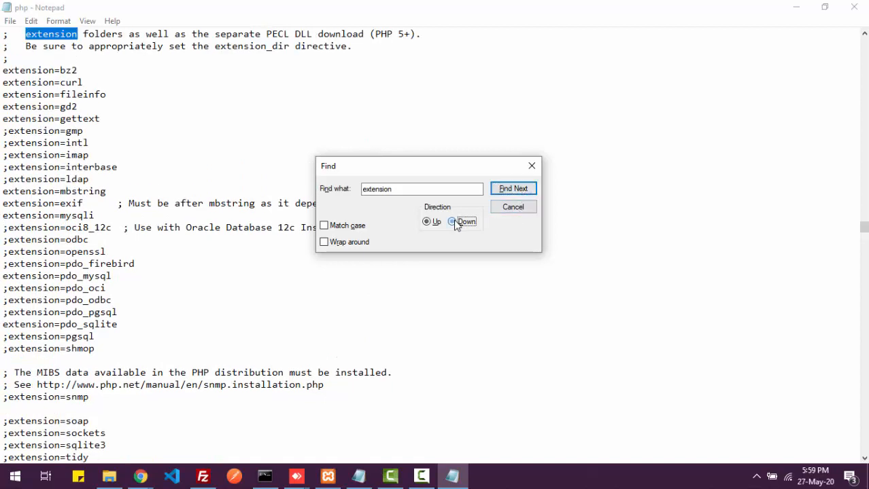
click(513, 190)
click(513, 191)
click(513, 190)
click(513, 190)
click(513, 190)
click(513, 190)
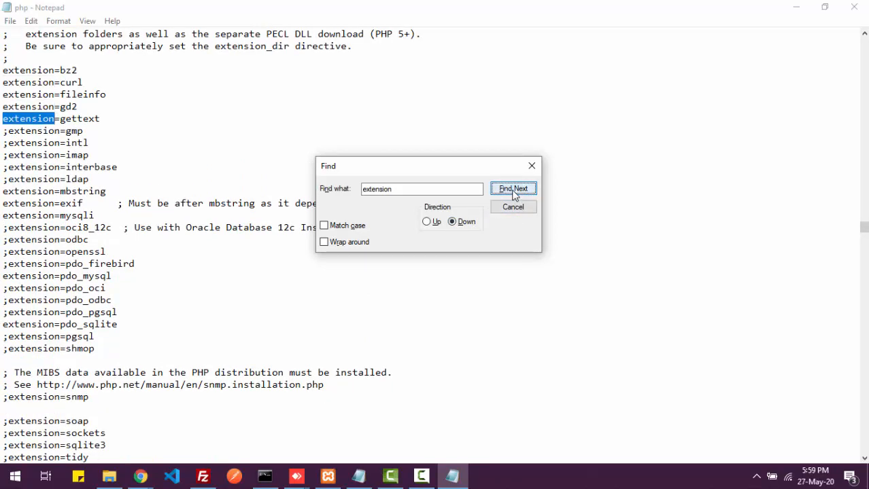
click(513, 190)
click(513, 190)
click(513, 190)
click(513, 190)
double_click(514, 190)
click(514, 191)
click(513, 190)
click(513, 190)
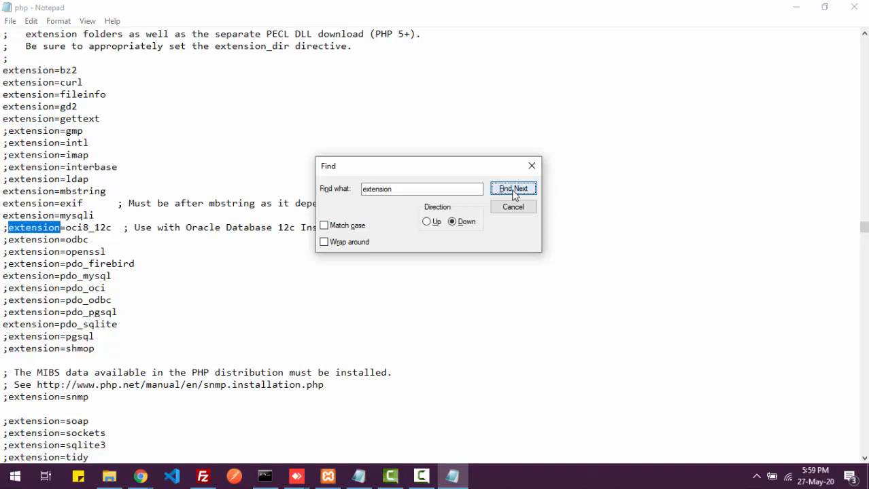
click(513, 191)
click(513, 190)
click(514, 190)
click(513, 191)
click(513, 190)
click(513, 190)
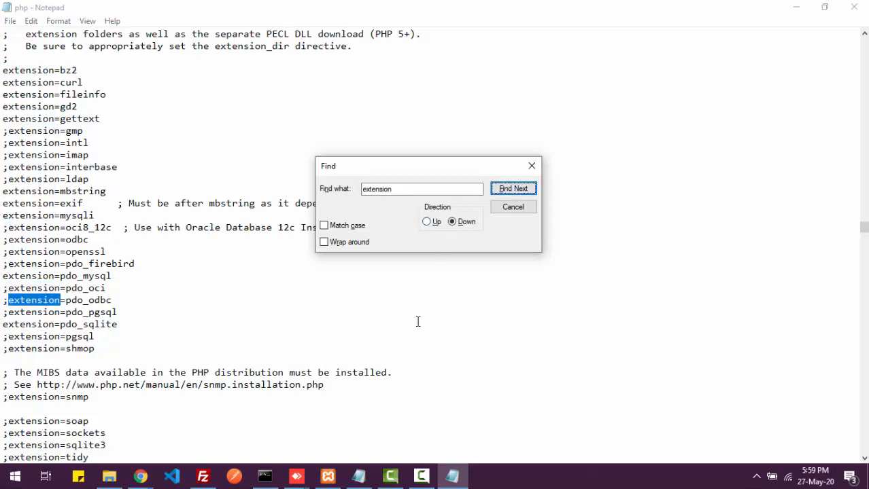
- Search the file for php_intl.dll downward and upward; it isn't found either way
scroll(273, 400, down, 8)
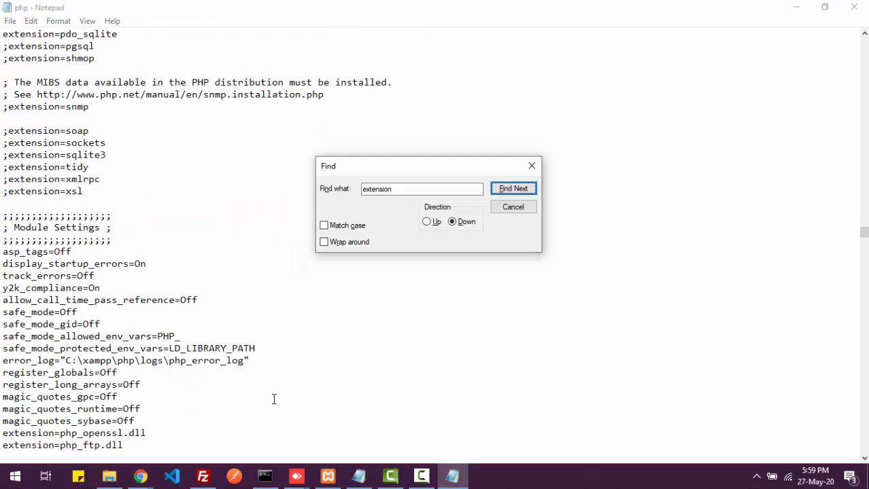
scroll(273, 399, down, 1)
scroll(273, 399, up, 2)
scroll(274, 399, down, 3)
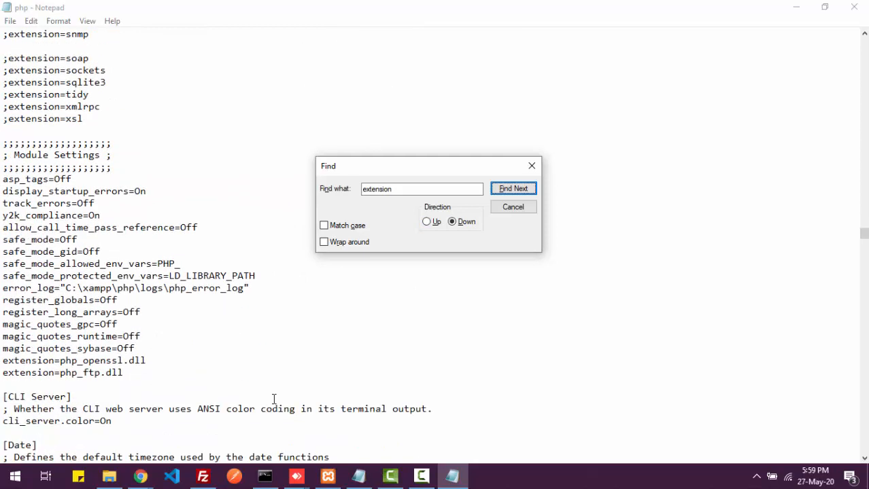
scroll(273, 400, down, 2)
scroll(273, 400, down, 1)
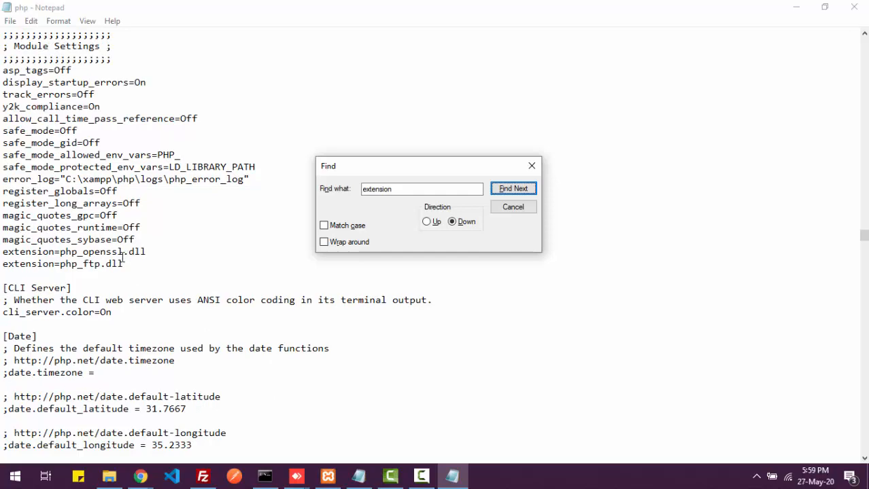
scroll(122, 257, down, 9)
scroll(116, 274, up, 4)
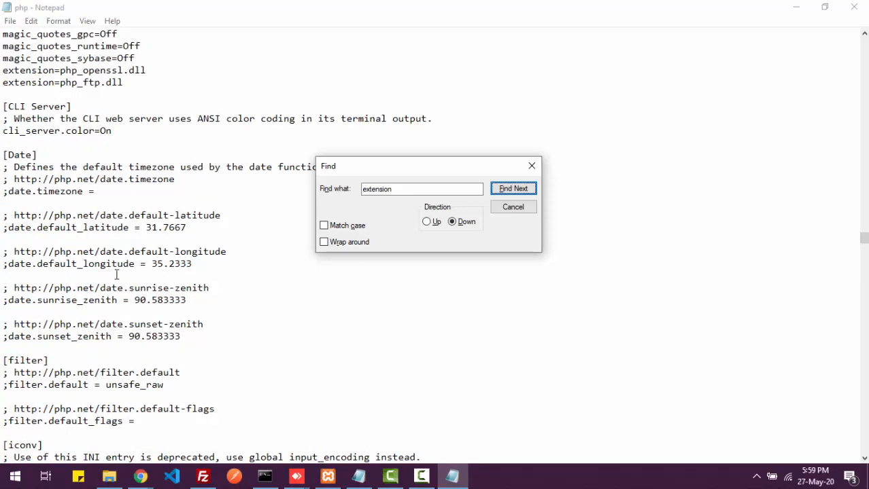
drag(437, 189, 290, 198)
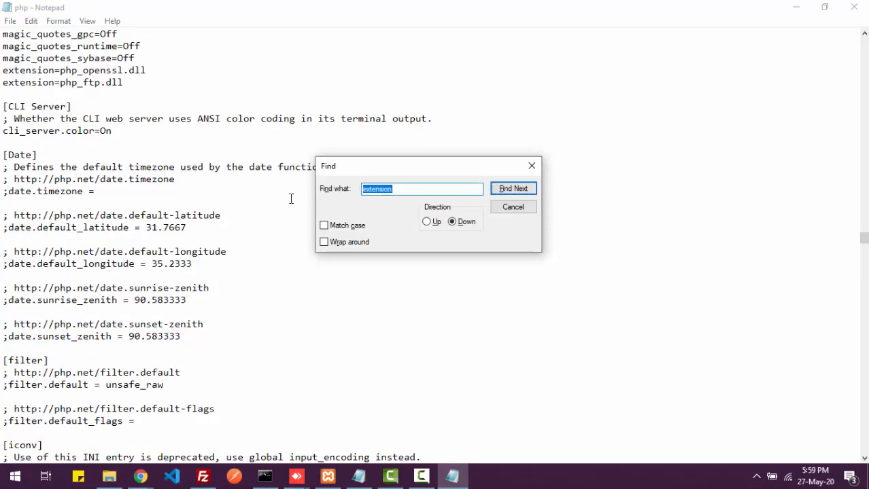
text(php_intl.dll)
click(511, 189)
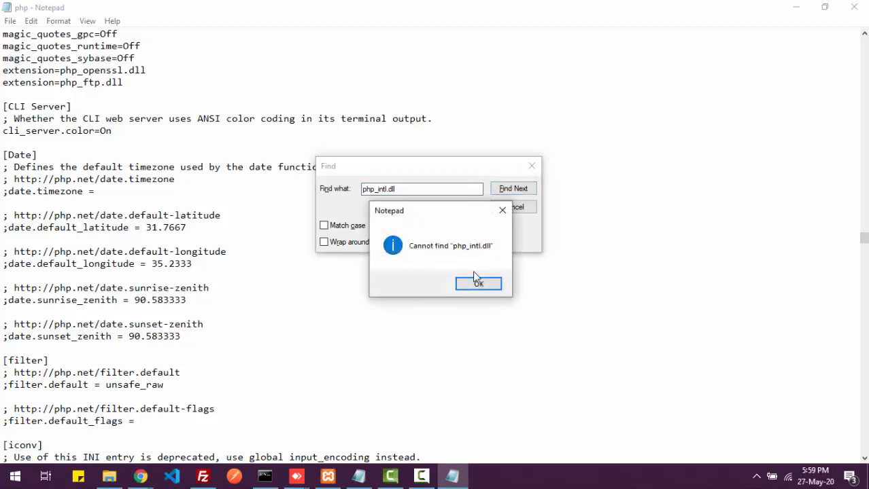
click(477, 281)
click(426, 221)
click(513, 189)
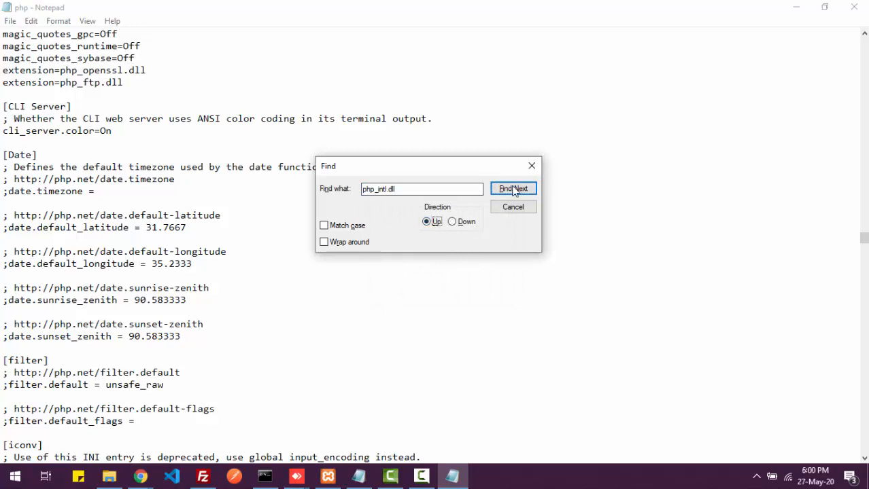
click(477, 283)
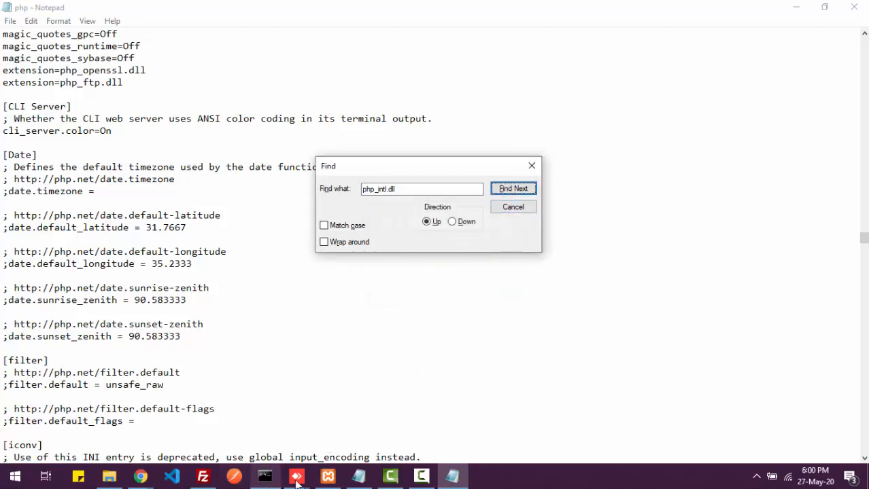
- Add ;extension=php_xsl.dll, php_soap.dll and php_intl.dll lines after ;extension=shmop
click(423, 479)
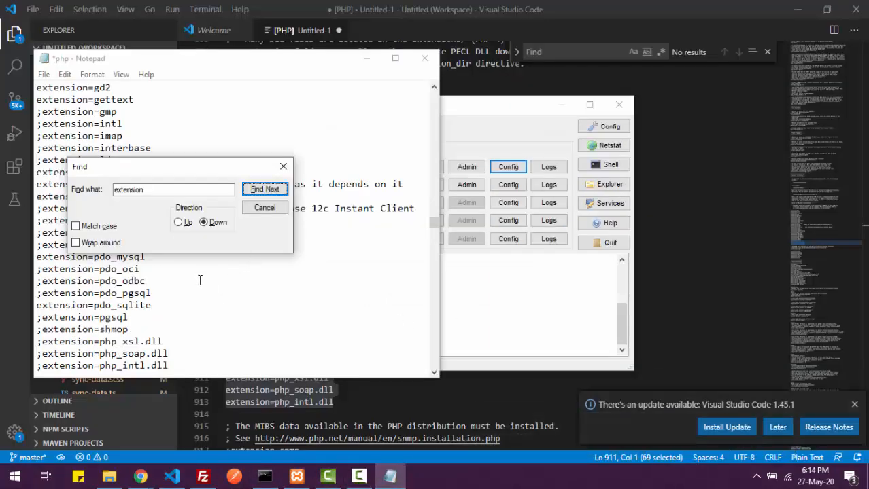
click(170, 342)
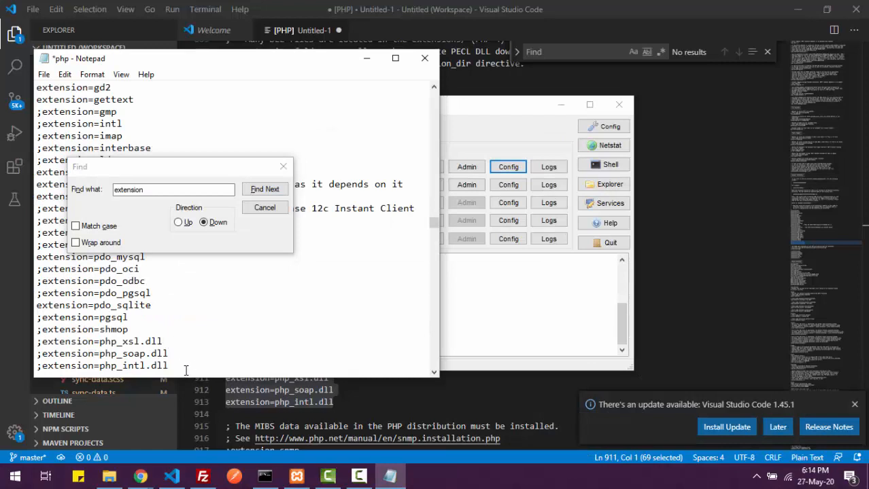
drag(178, 366, 59, 342)
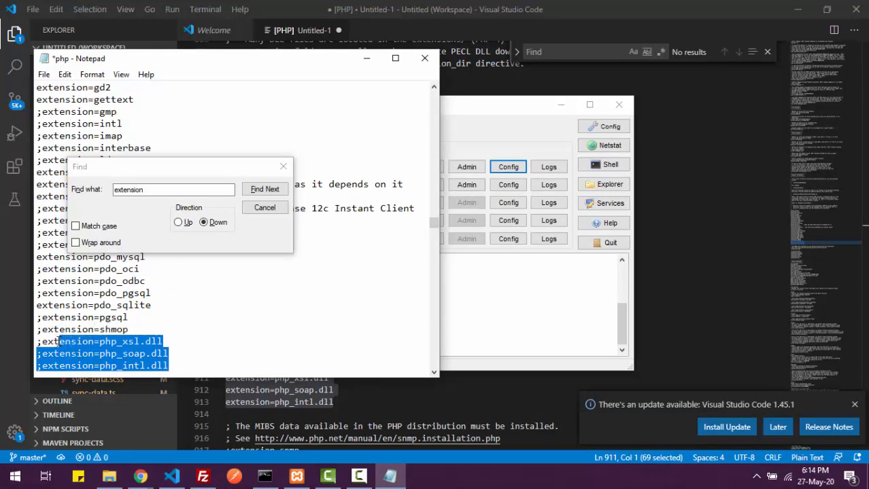
- Remove the leading semicolons from the php_xsl.dll, php_soap.dll and php_intl.dll lines
click(59, 341)
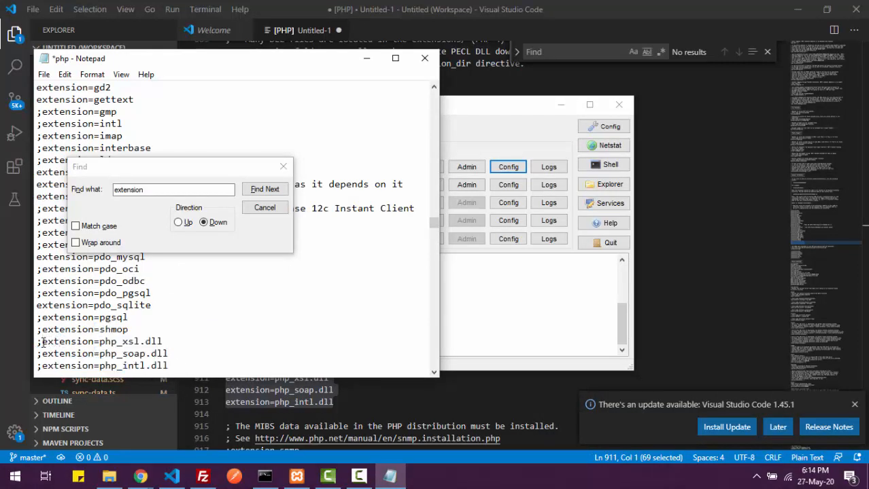
click(42, 342)
key(BackSpace)
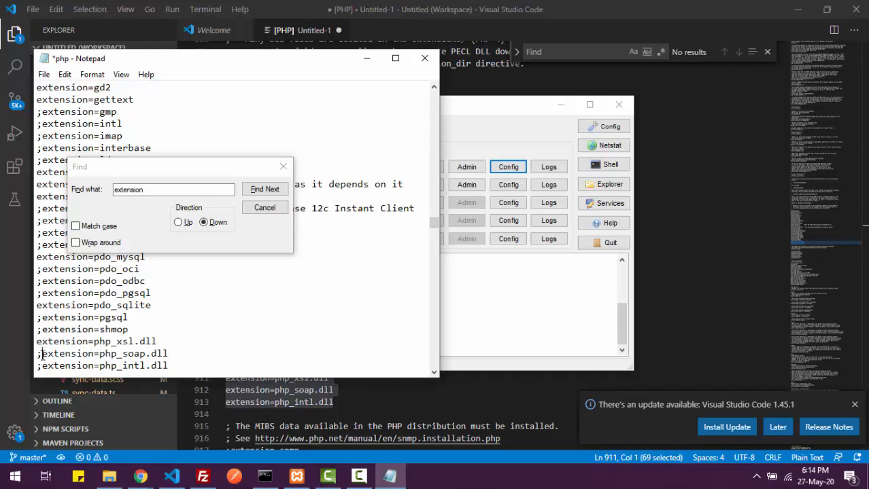
click(41, 354)
key(BackSpace)
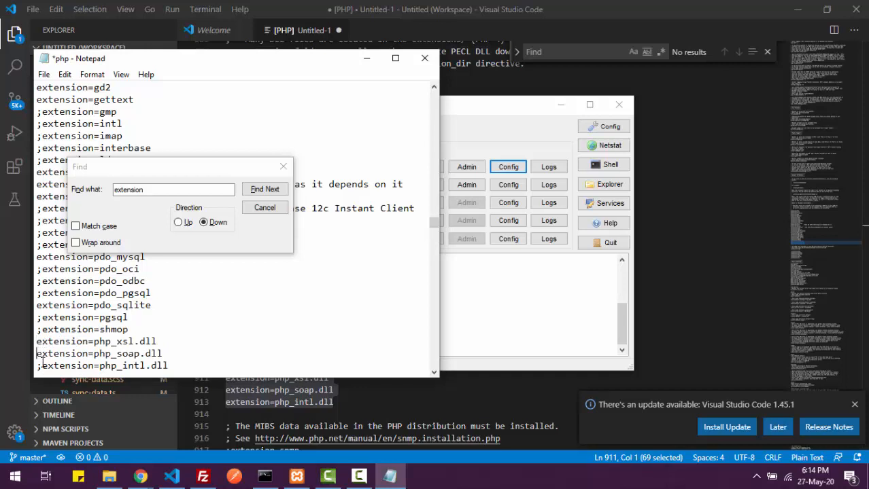
click(41, 366)
key(BackSpace)
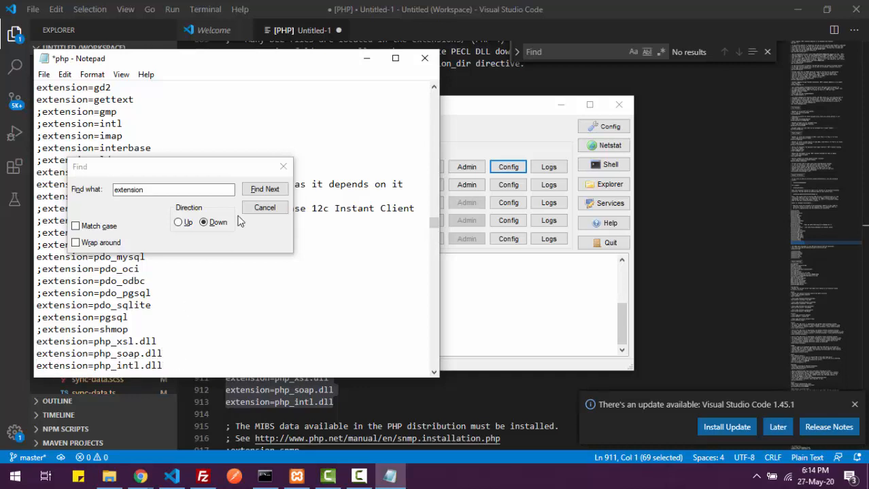
- Close Find and the saved php.ini, then stop and restart Apache in XAMPP
click(283, 166)
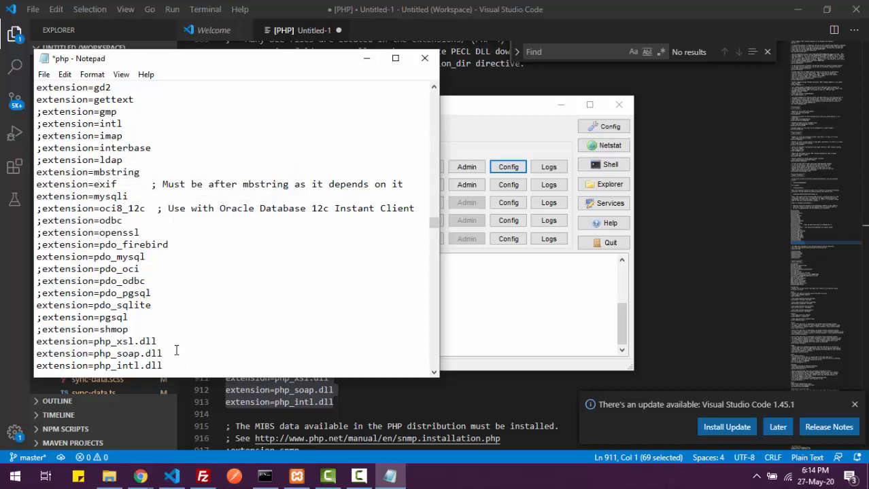
drag(164, 354, 105, 354)
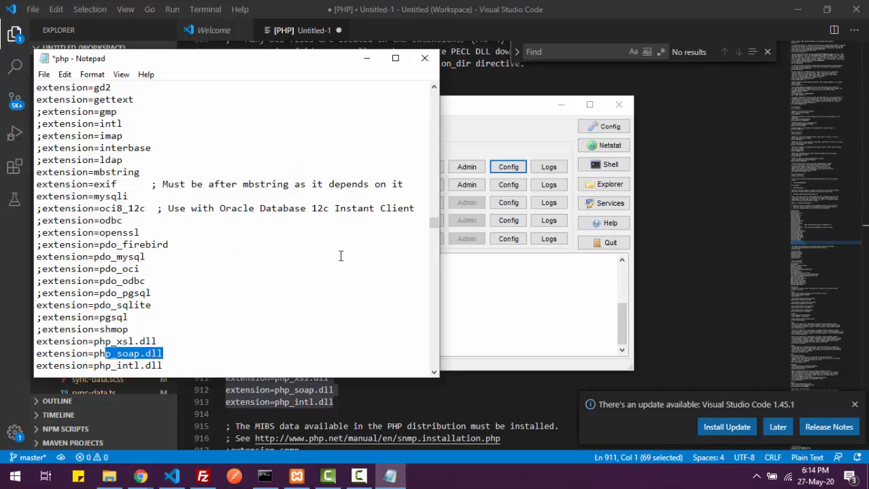
click(423, 57)
click(425, 167)
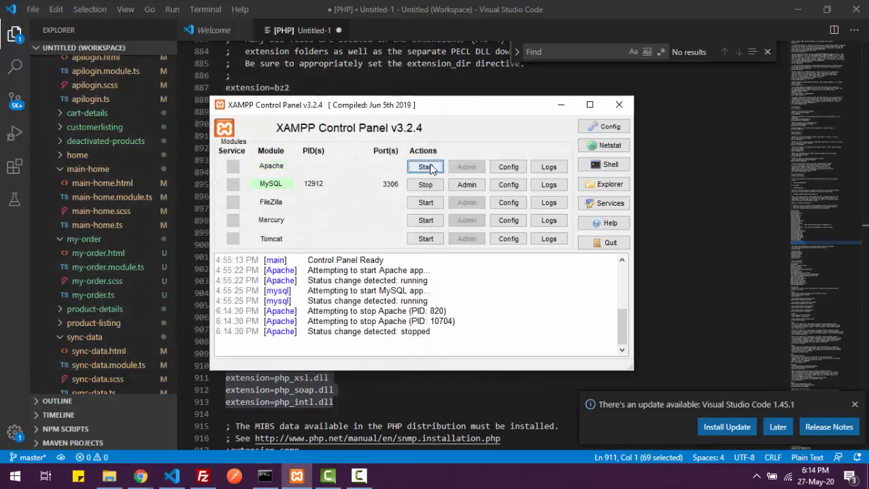
click(426, 167)
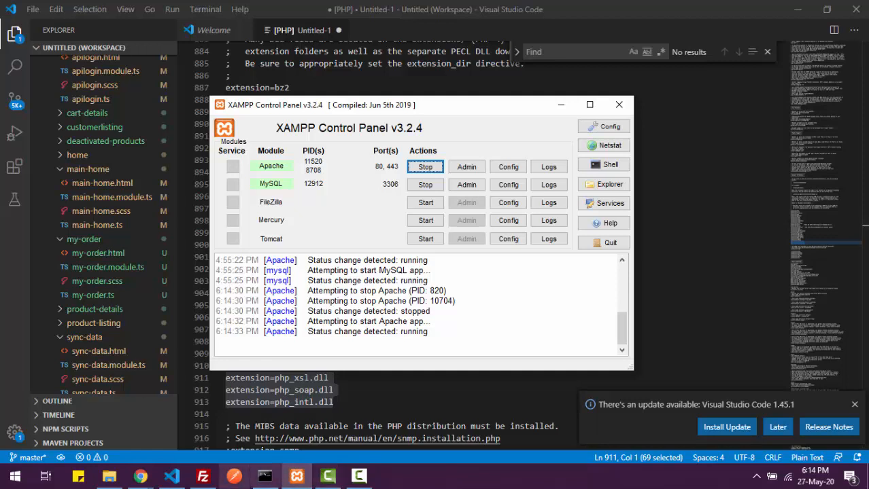
- Show the downloaded Magento sample-data archive in its Desktop folder and copy it
mouse_move(141, 478)
click(214, 413)
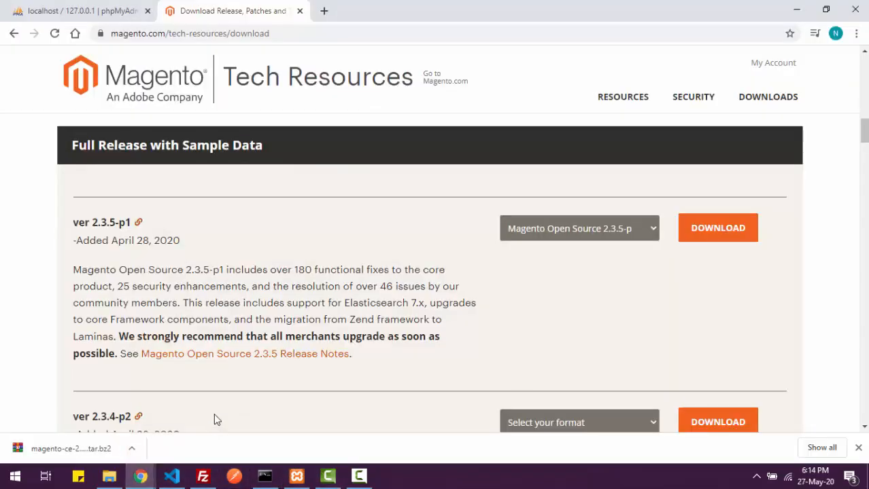
click(132, 450)
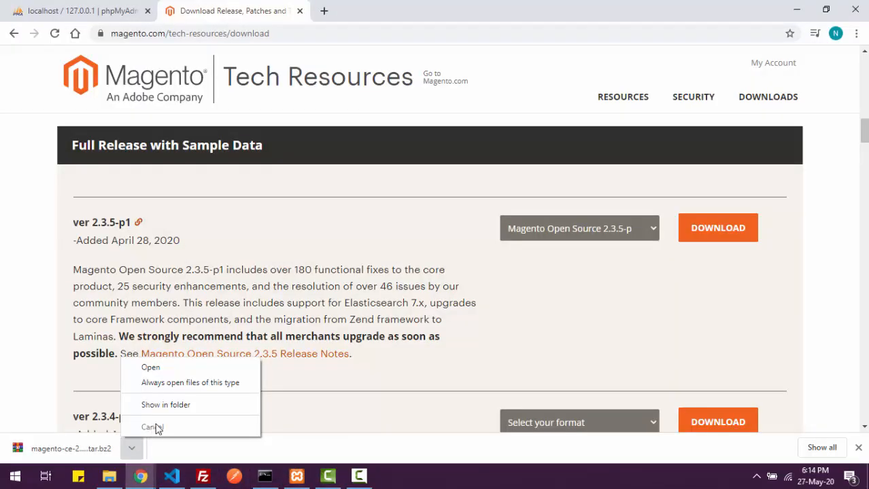
click(178, 412)
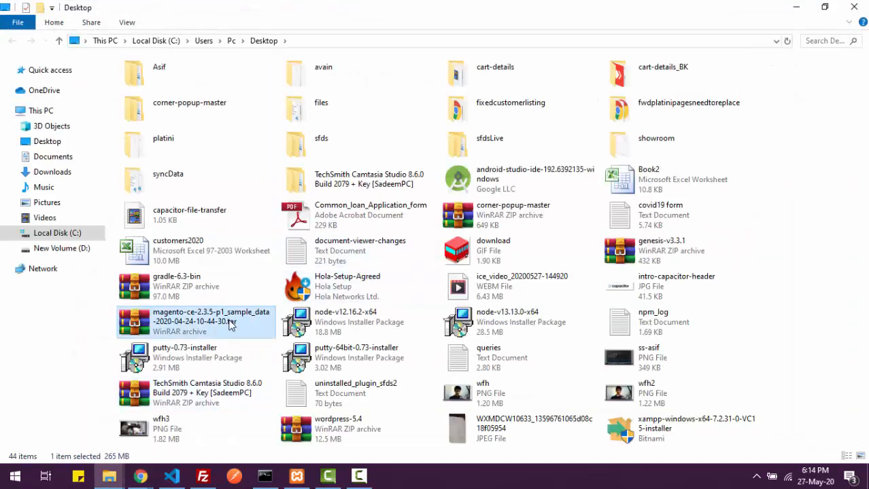
right_click(229, 324)
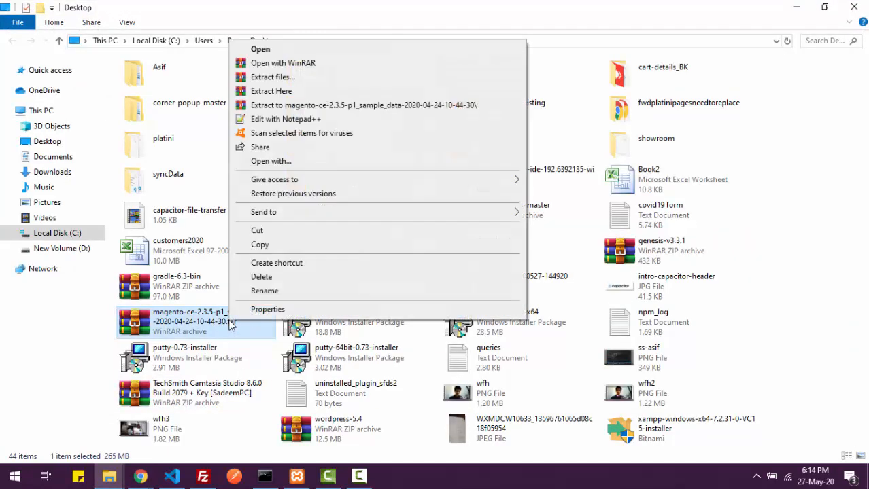
click(301, 243)
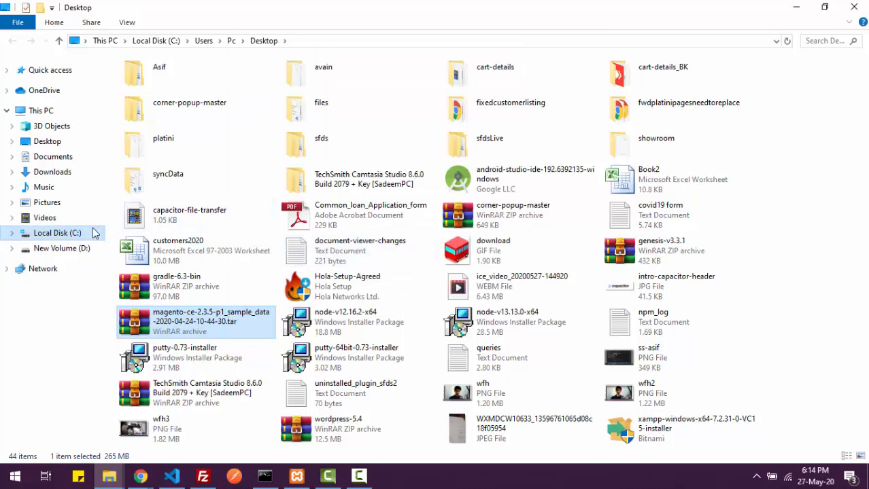
- Paste the archive into C:\xampp\htdocs
click(94, 233)
double_click(154, 200)
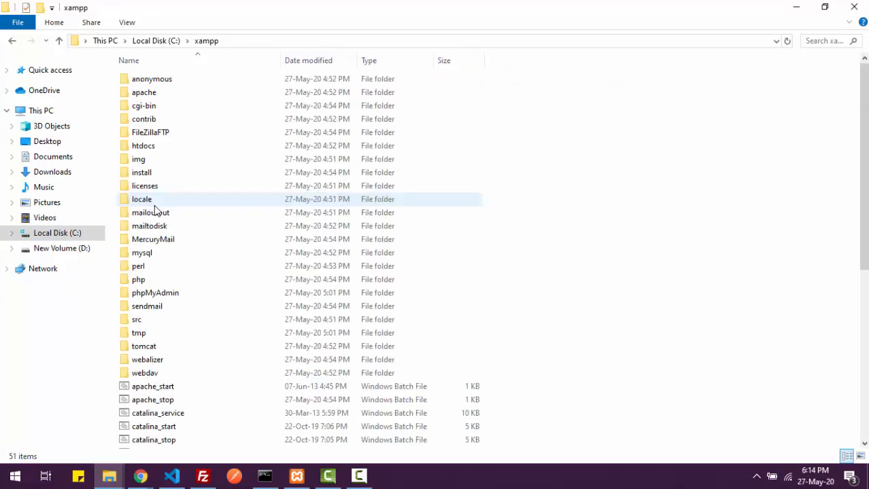
double_click(187, 145)
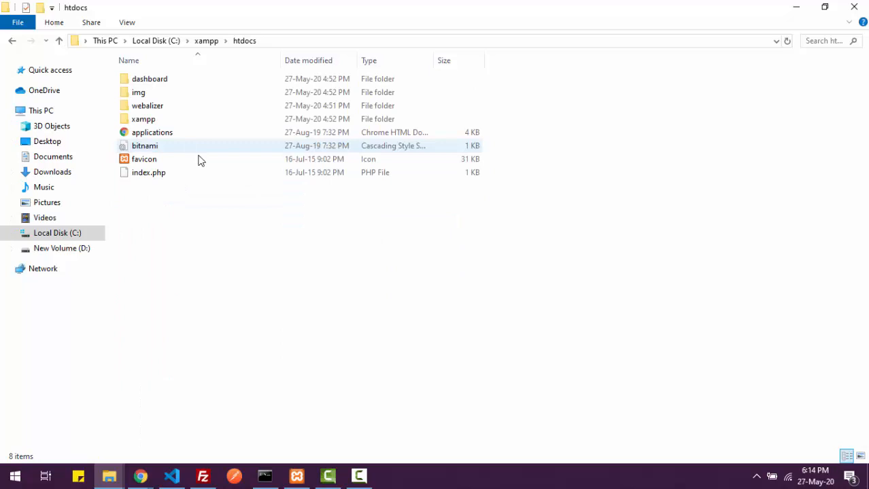
right_click(236, 267)
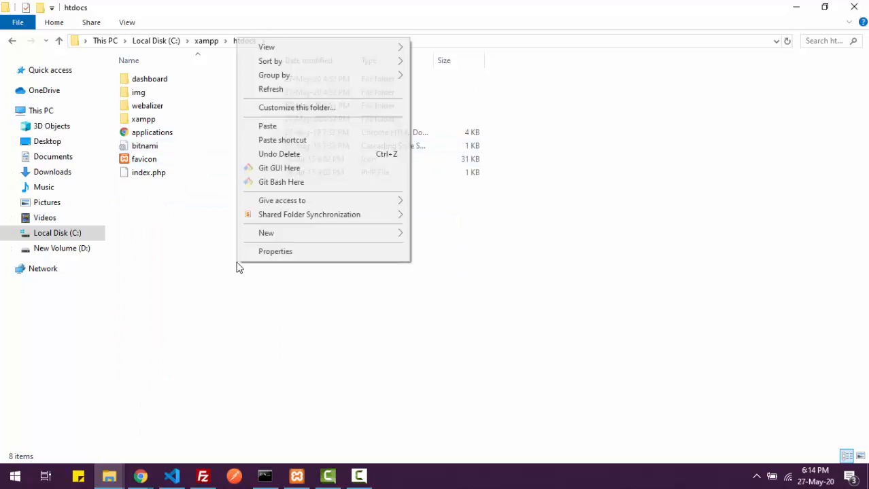
click(313, 127)
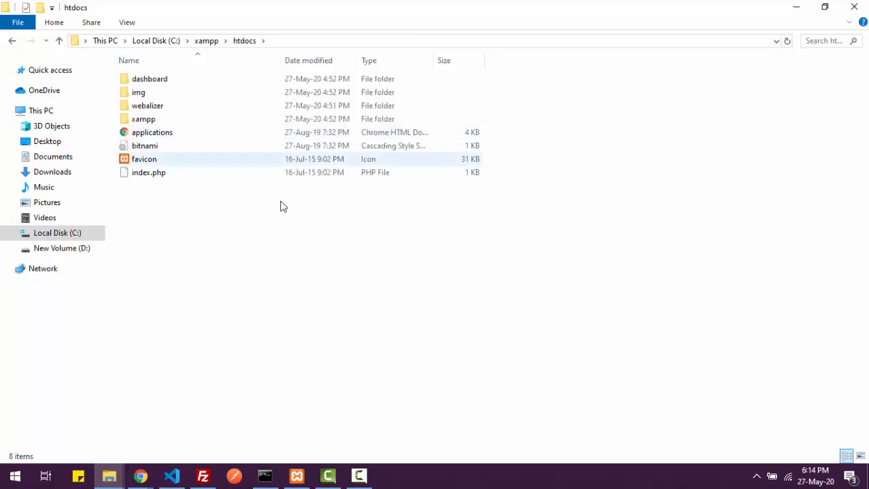
click(248, 251)
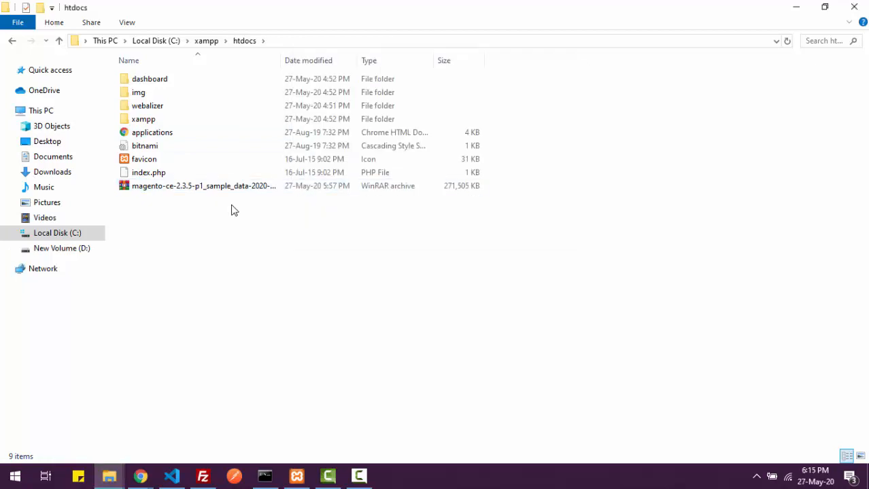
- Extract the Magento archive with WinRAR into C:\xampp\htdocs\magento, then close WinRAR
double_click(231, 189)
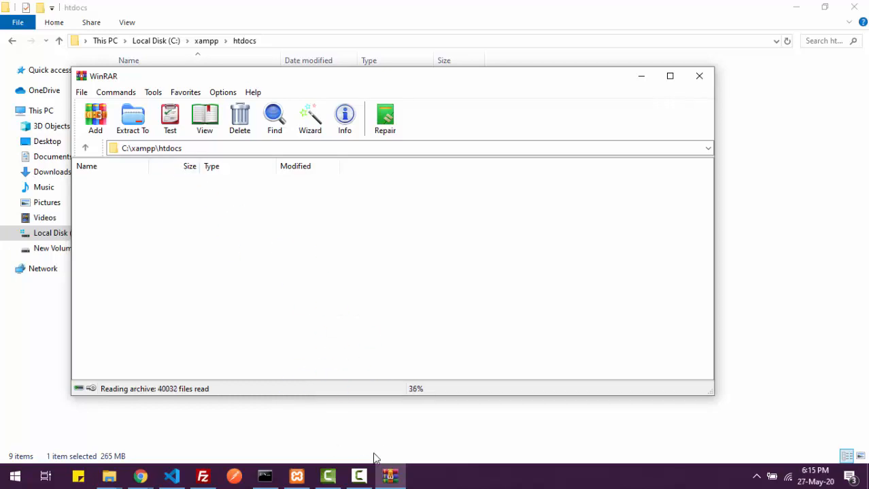
click(359, 476)
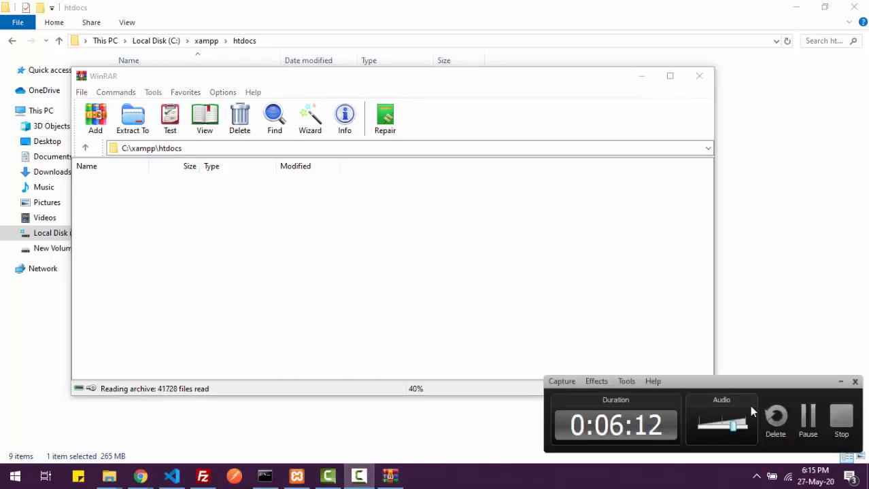
click(807, 418)
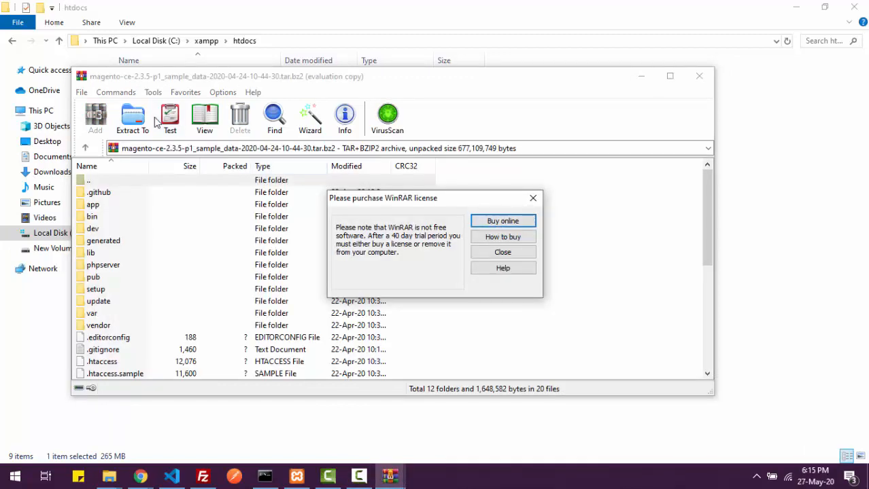
click(133, 119)
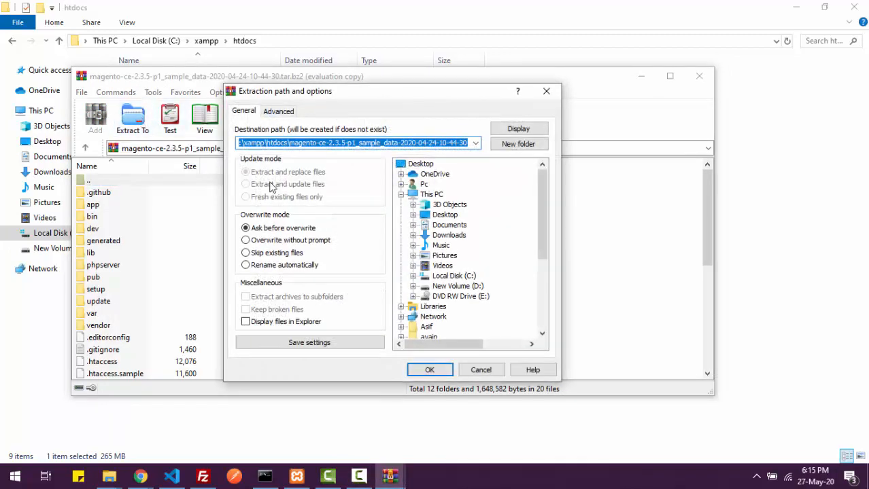
click(317, 143)
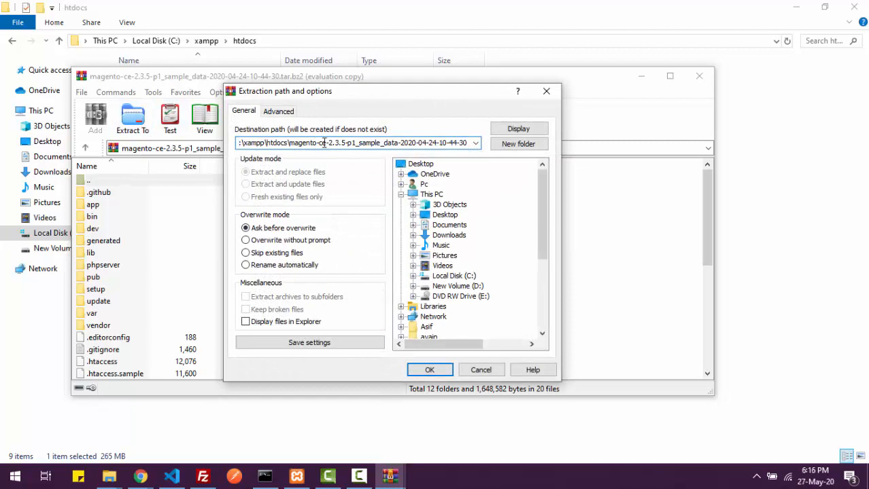
drag(325, 142, 503, 136)
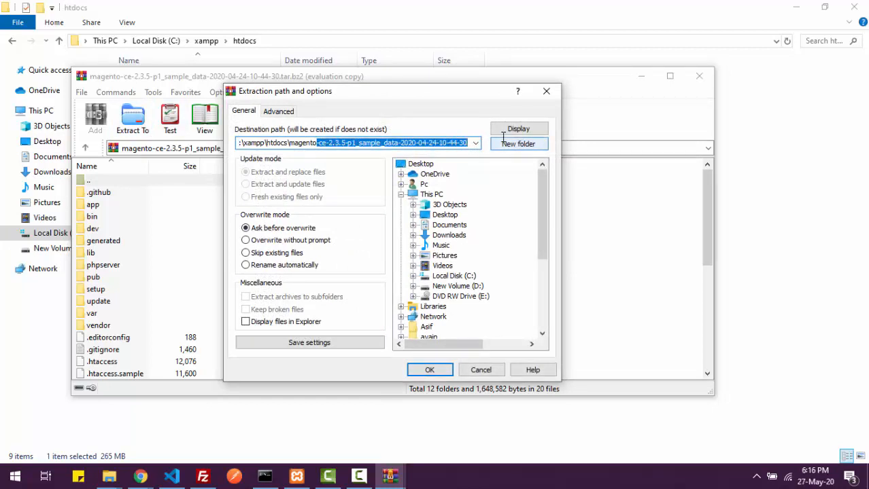
key(BackSpace)
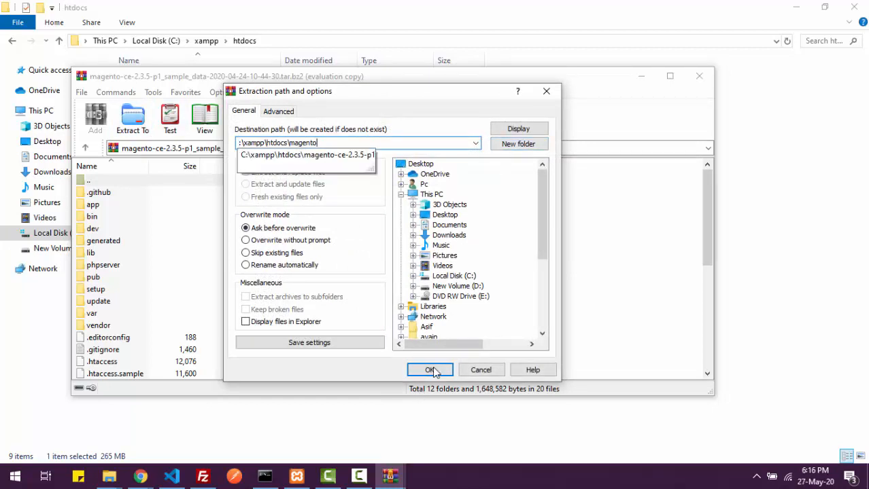
click(431, 370)
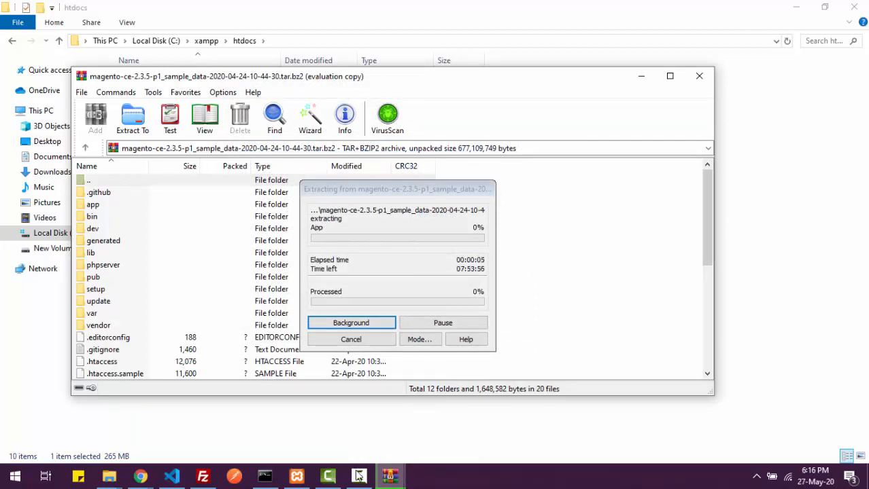
click(360, 480)
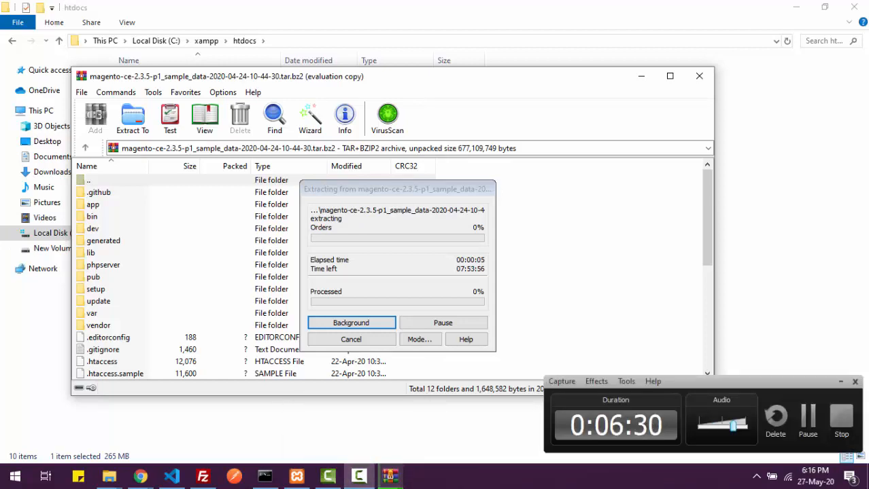
click(808, 417)
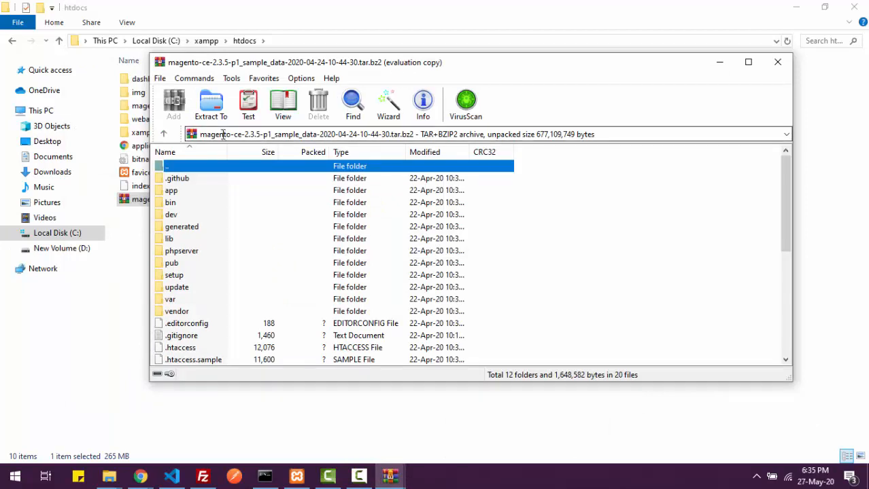
click(778, 63)
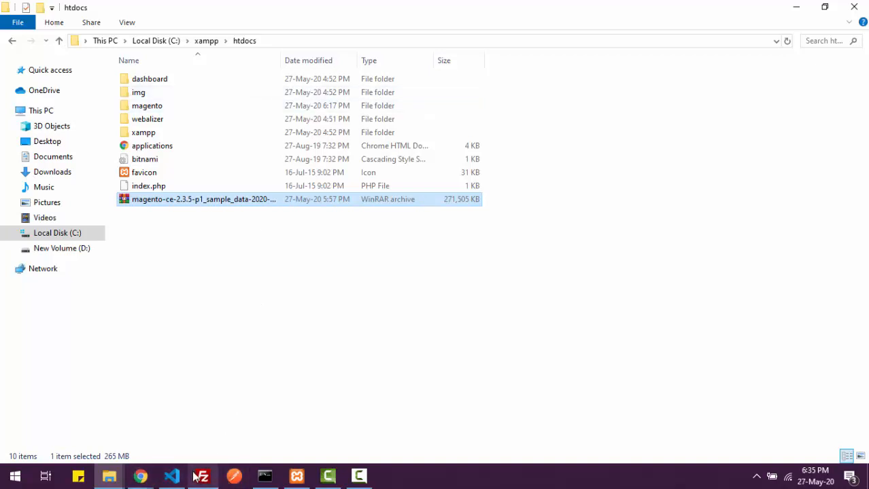
- Create a new empty database named magento in phpMyAdmin
mouse_move(297, 480)
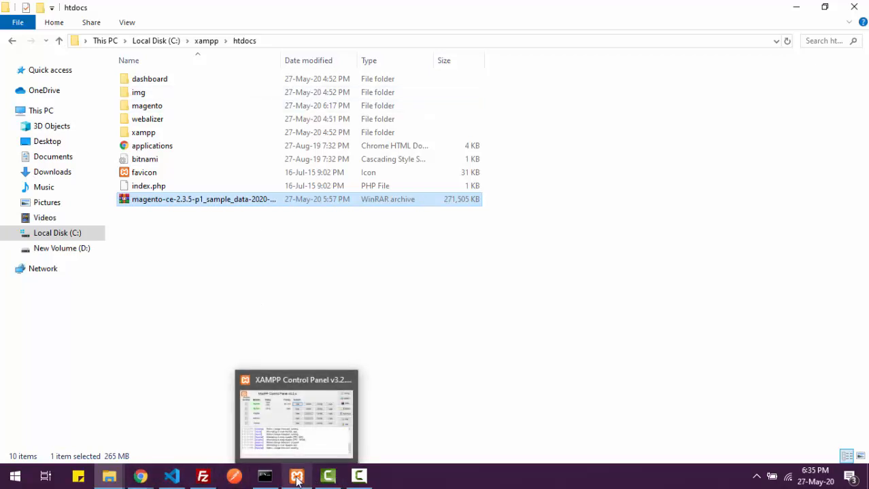
mouse_move(150, 484)
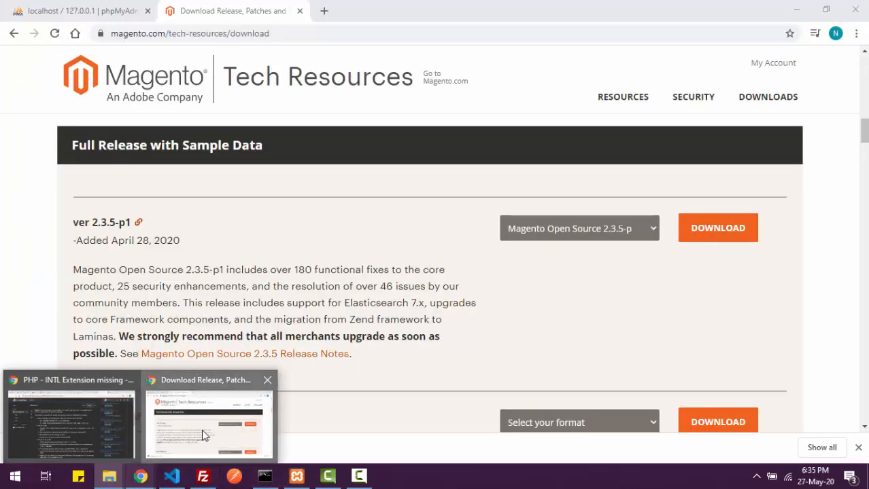
click(201, 429)
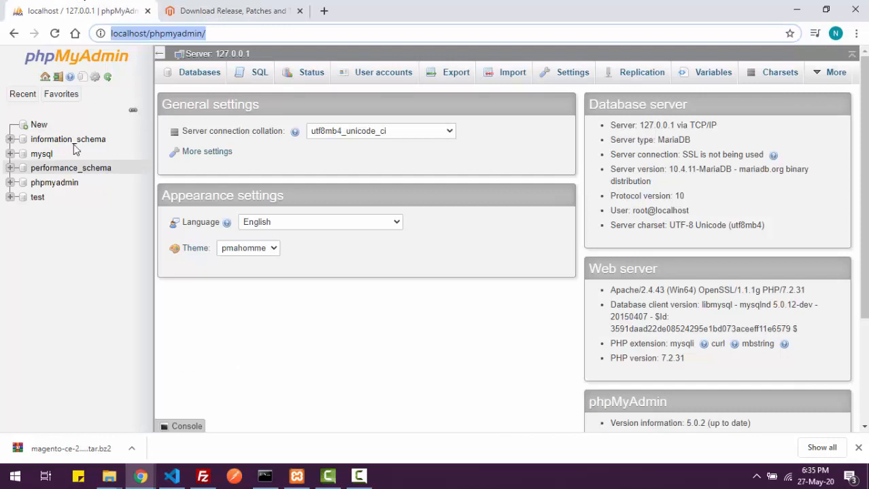
click(38, 125)
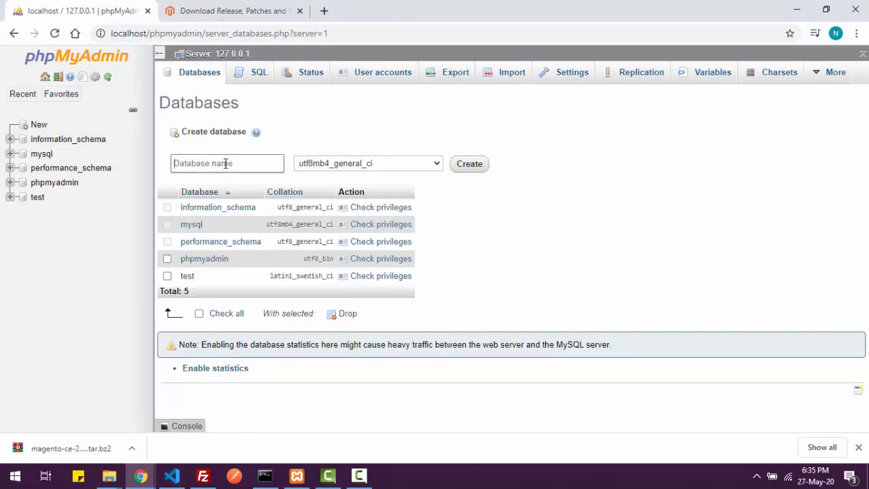
click(225, 164)
text(magento)
click(470, 168)
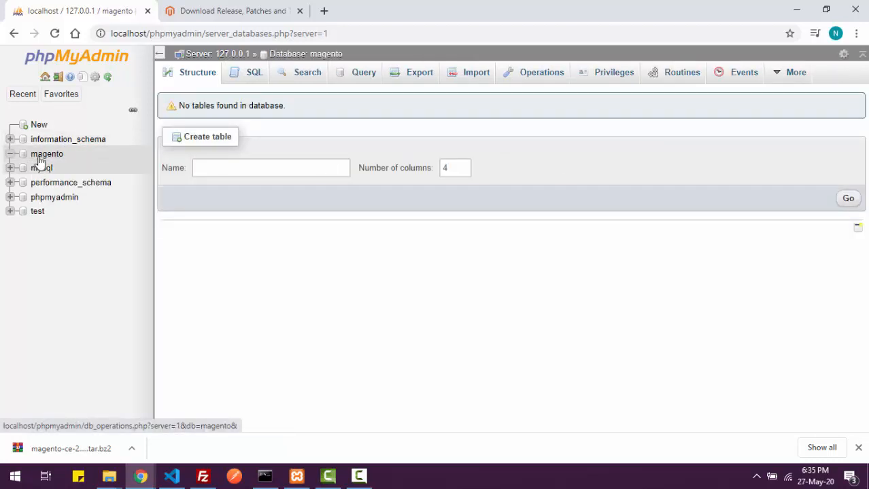
- Open a new browser tab and enter localhostt/ in the address bar
click(324, 11)
click(337, 33)
text(lo)
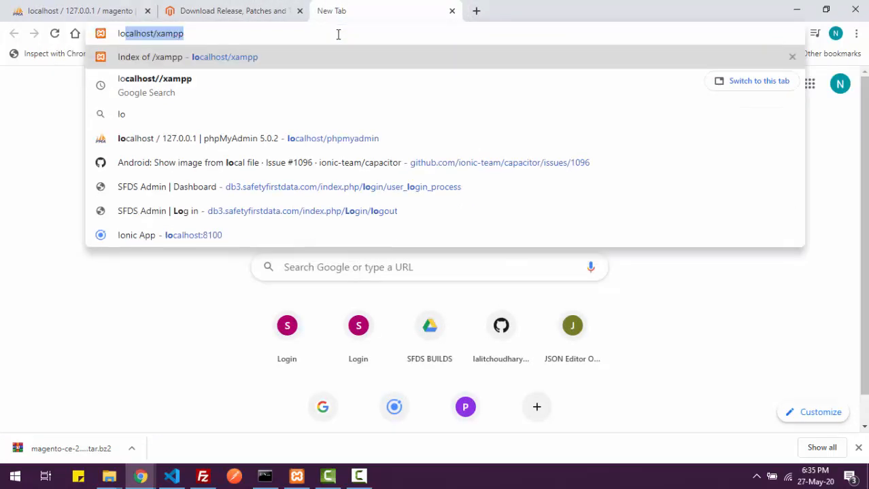
text(calhostt)
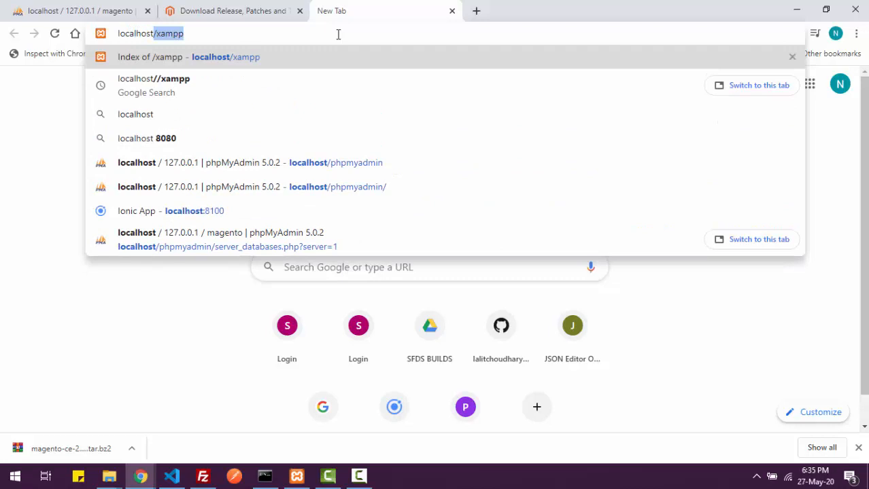
text(/)
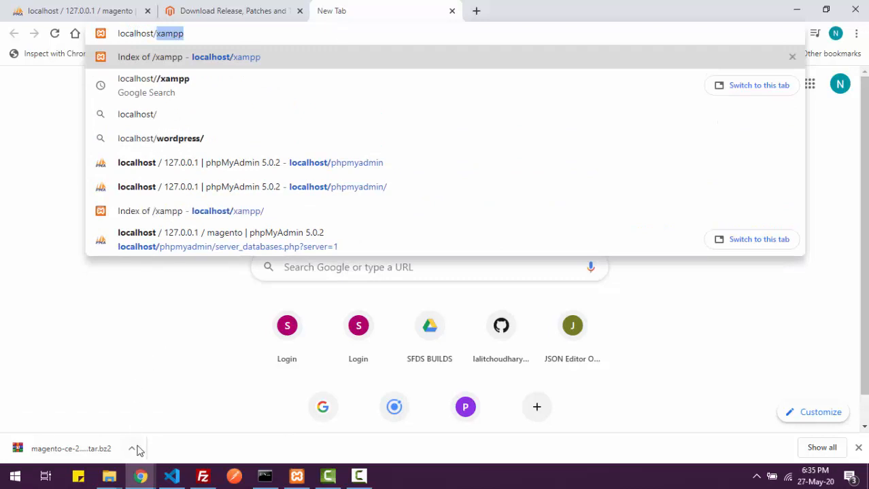
- In Explorer's htdocs folder, check the extracted magento folder, keeping its name magento
click(108, 476)
click(200, 437)
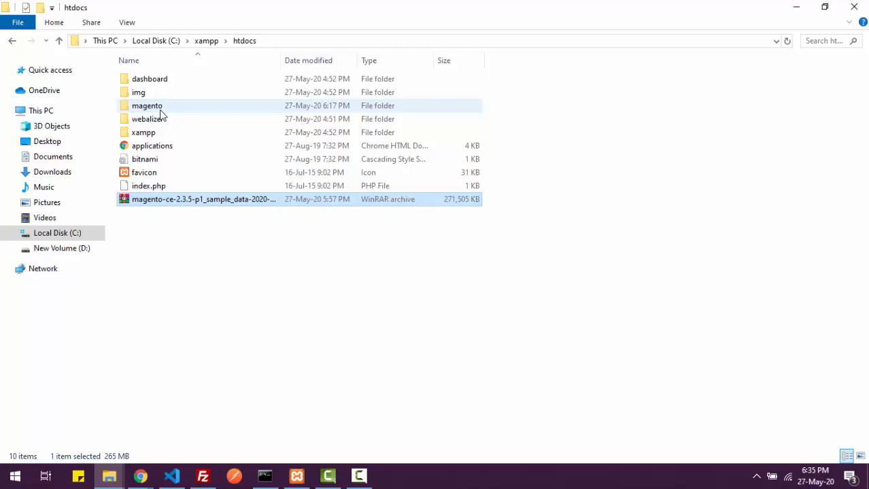
click(163, 113)
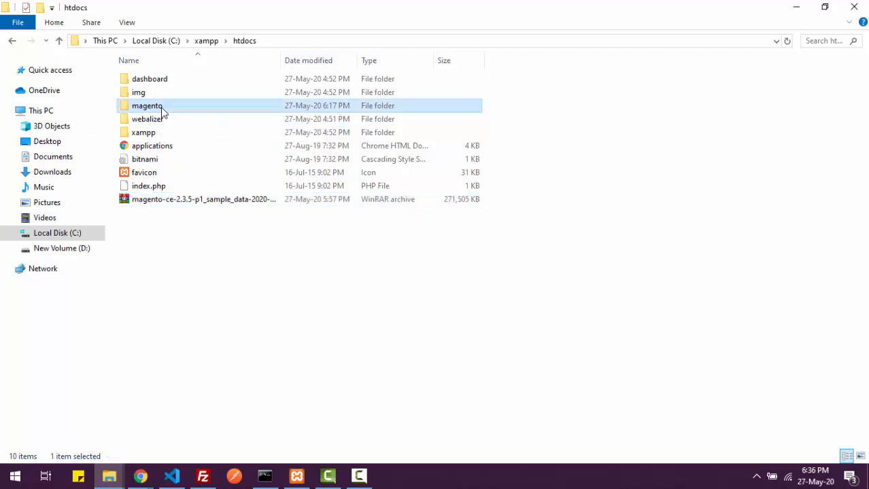
right_click(163, 112)
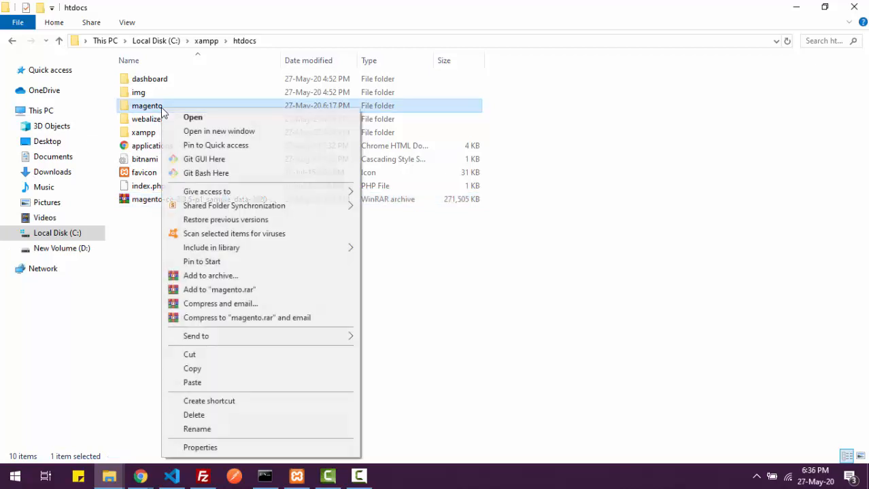
click(197, 429)
click(214, 276)
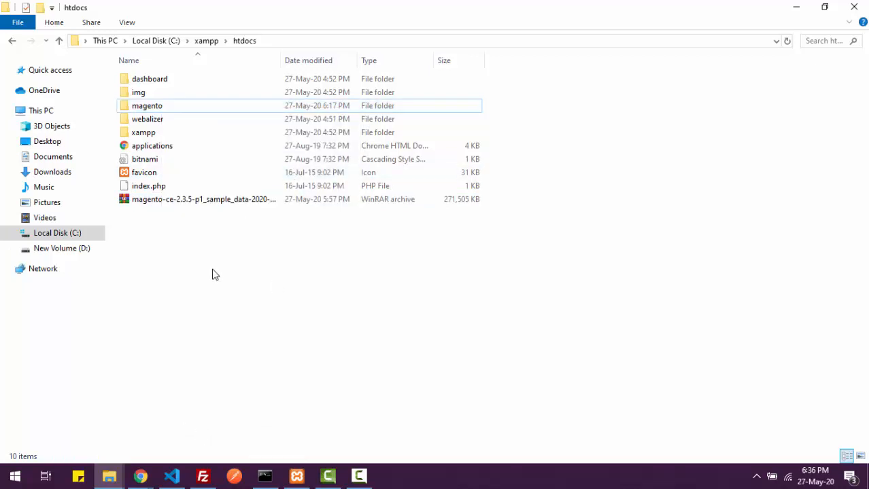
- Load localhost/magento in Chrome to bring up the Magento 2.3.5-p1 setup page
key(alt+Tab)
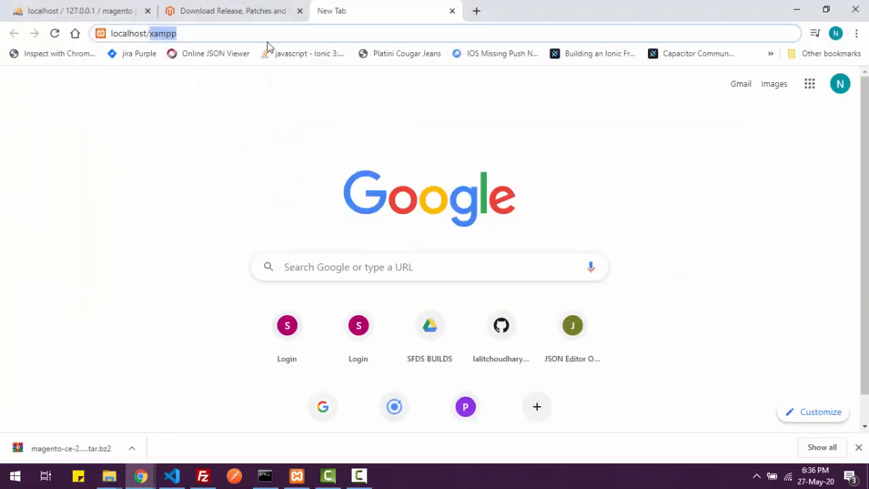
text(ma)
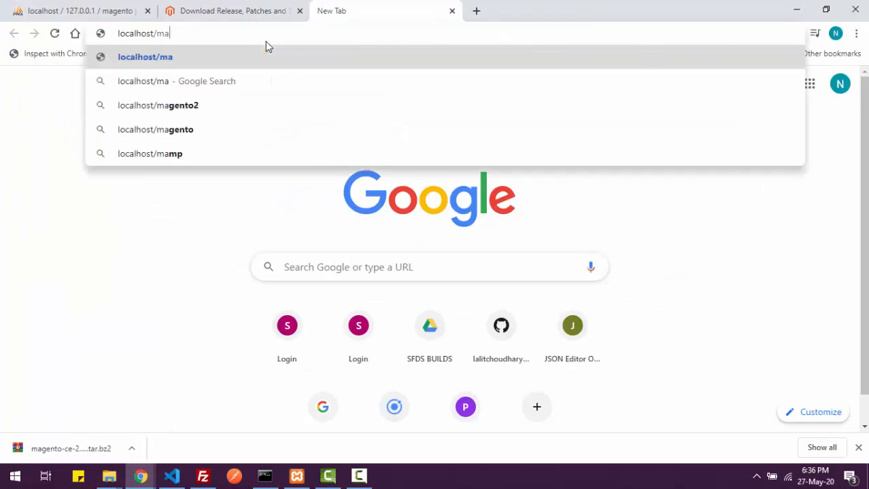
text(gento)
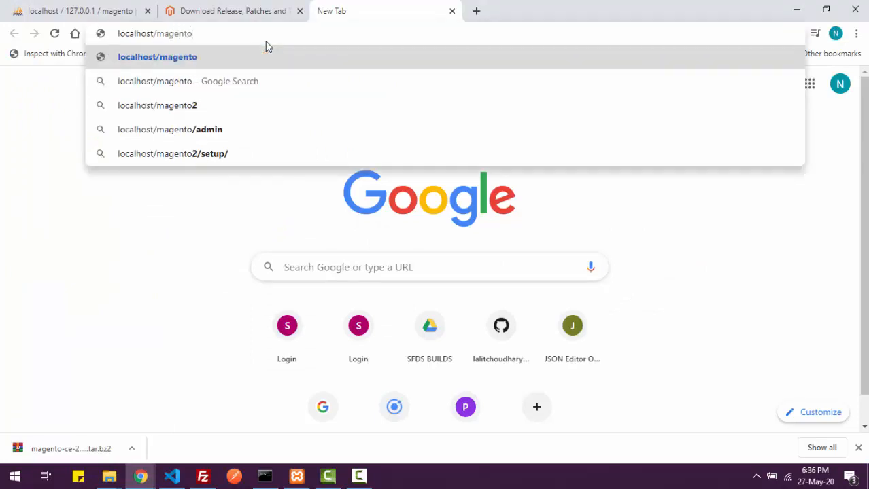
key(Return)
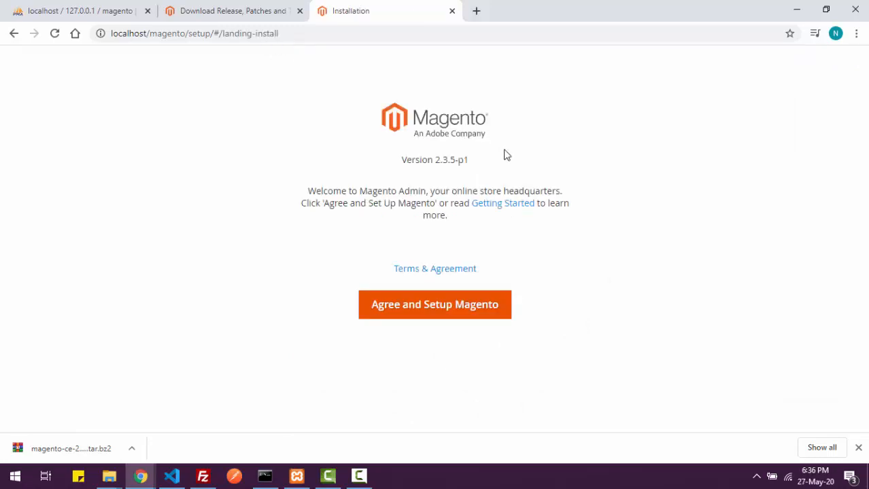
- Dismiss the download bar, agree to the terms, and start the readiness check
click(857, 450)
click(416, 316)
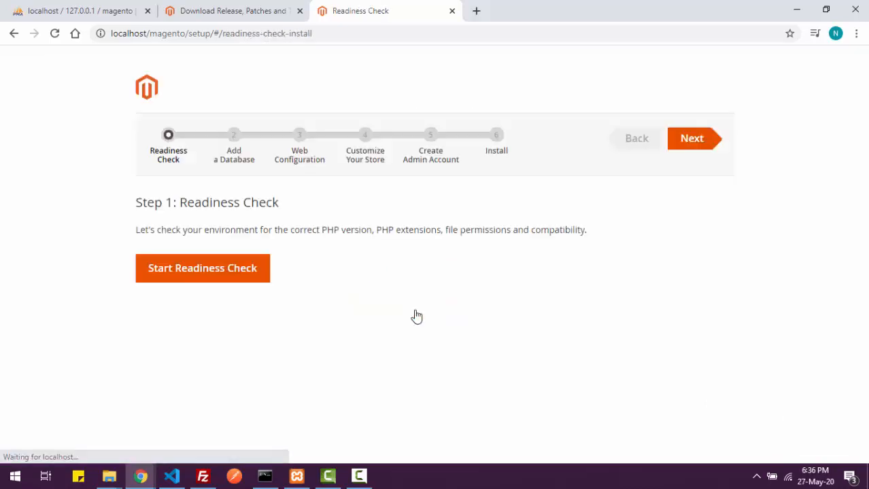
click(218, 270)
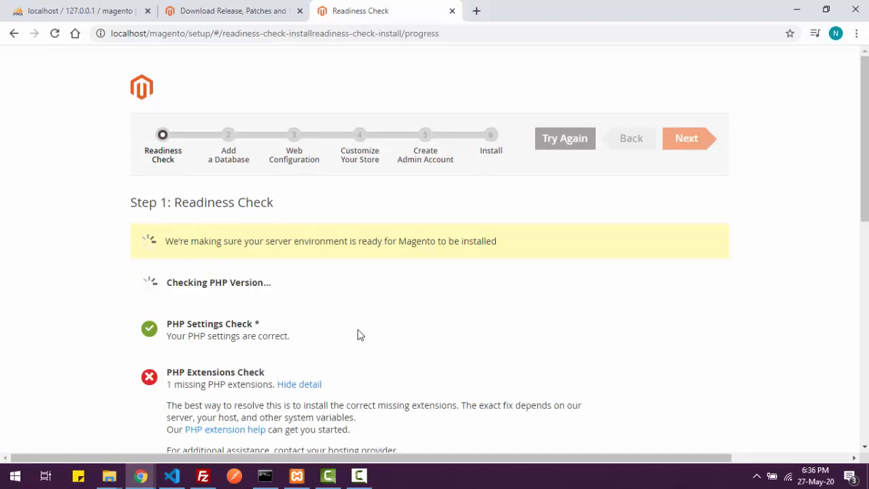
- Review the readiness results and highlight the missing sockets extension
scroll(359, 335, down, 1)
scroll(359, 335, down, 4)
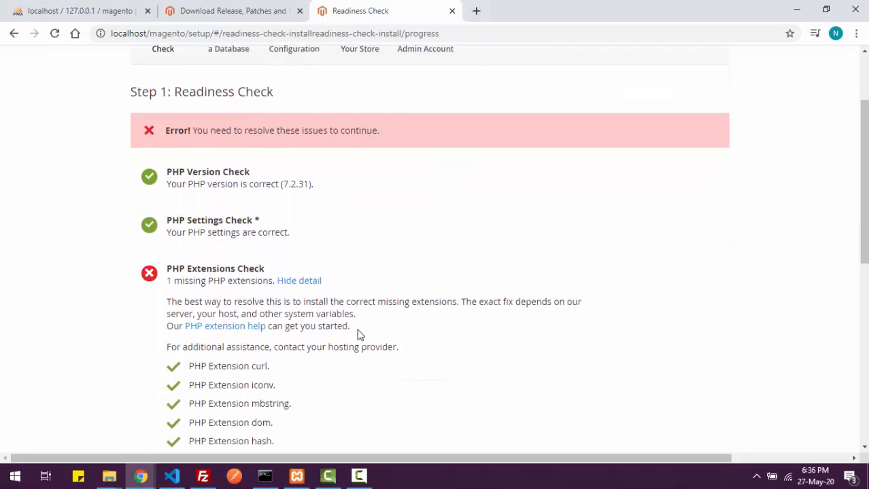
scroll(360, 335, down, 4)
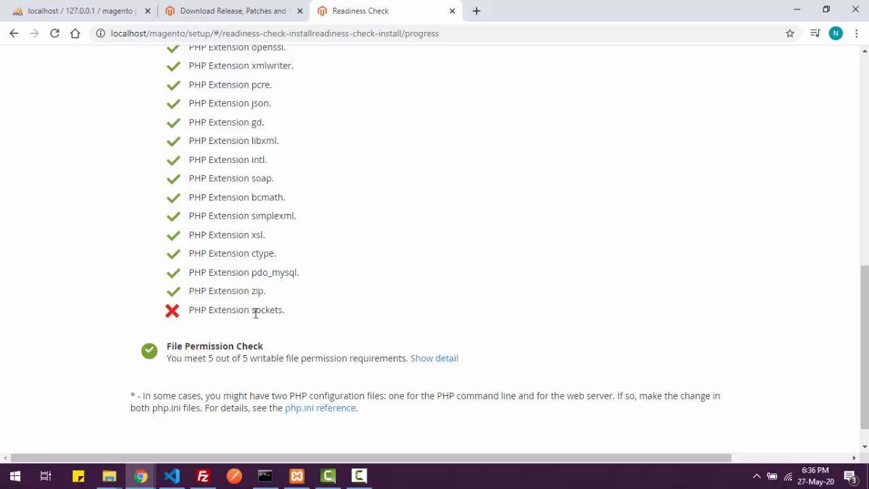
scroll(254, 313, up, 1)
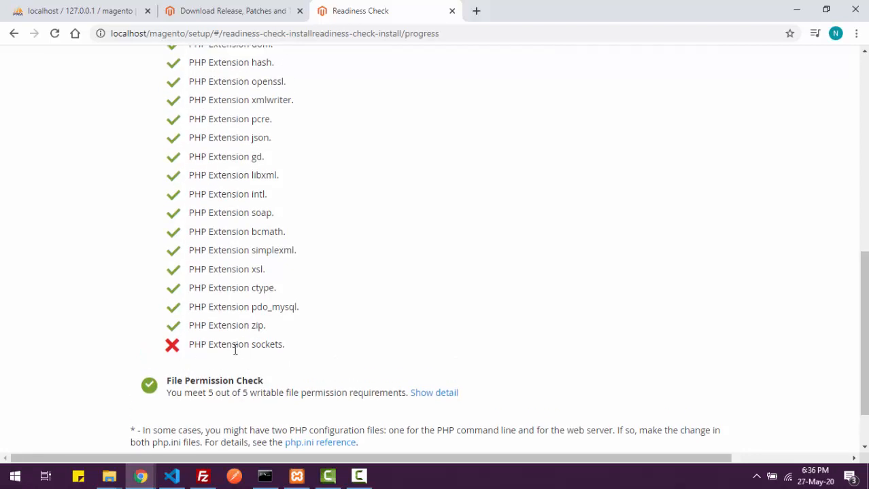
drag(195, 346, 283, 347)
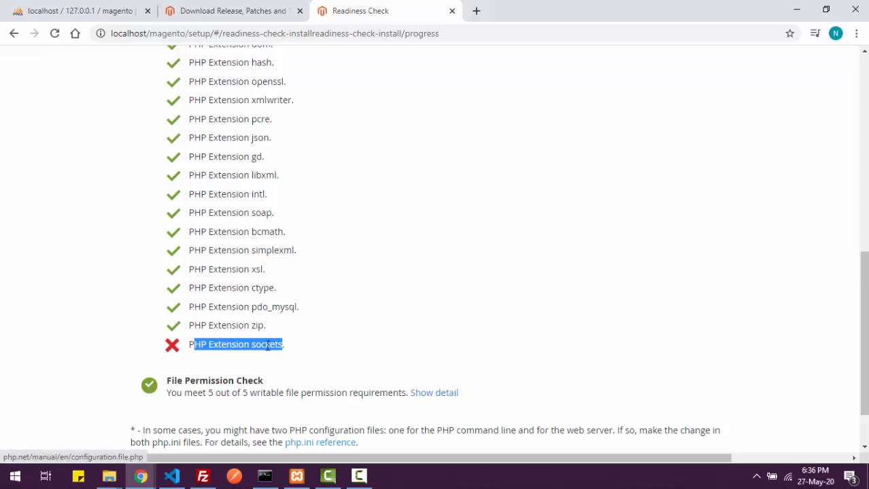
scroll(267, 346, up, 2)
scroll(267, 346, up, 2)
scroll(265, 347, down, 5)
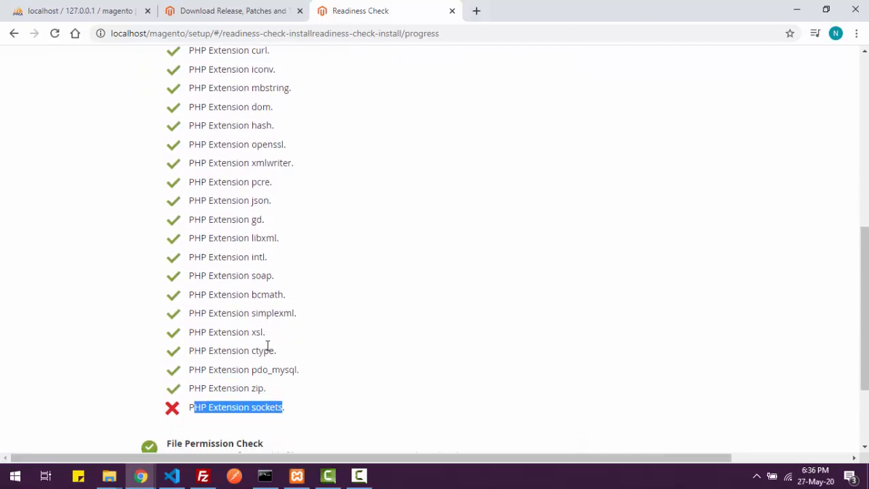
- Open Apache's php.ini from the XAMPP Control Panel's Config menu
click(330, 477)
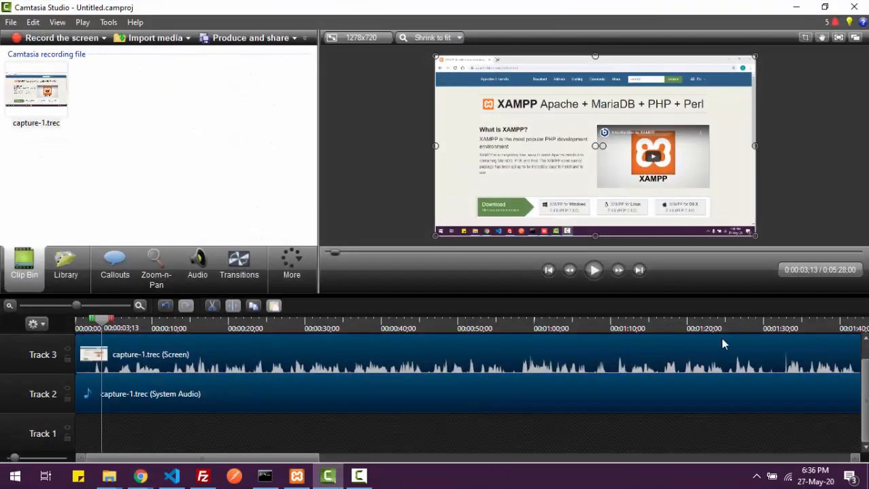
click(328, 478)
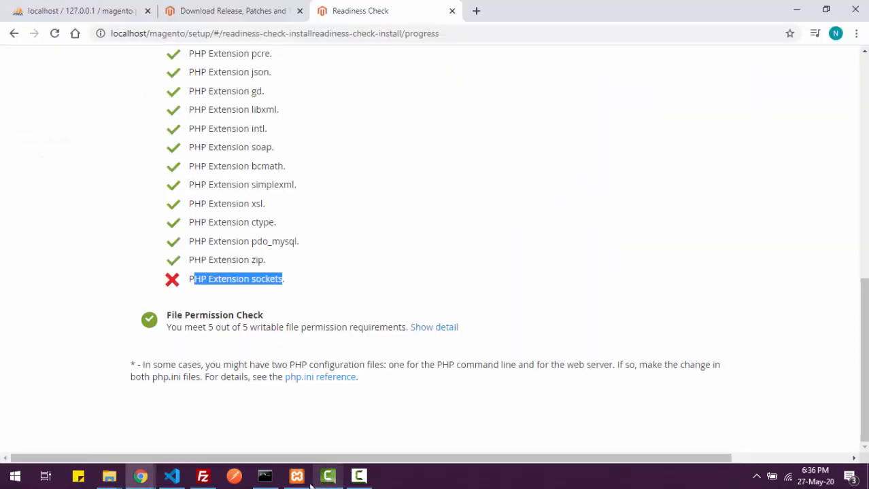
click(359, 477)
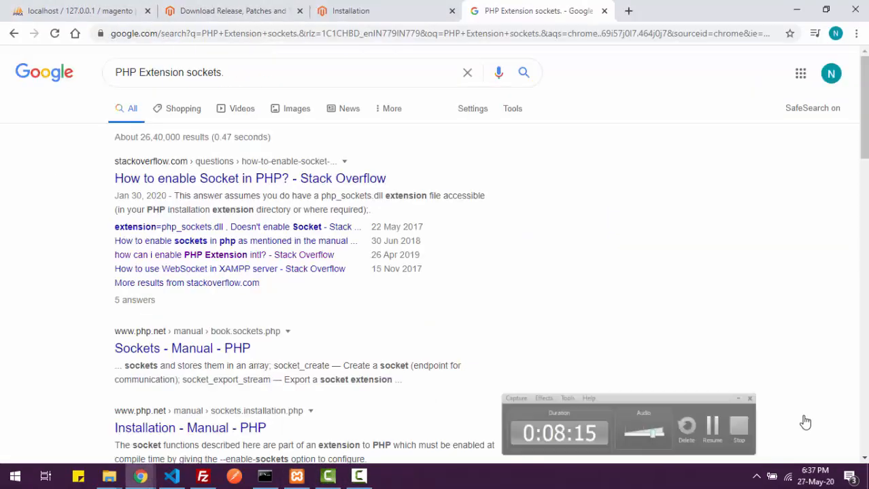
click(806, 420)
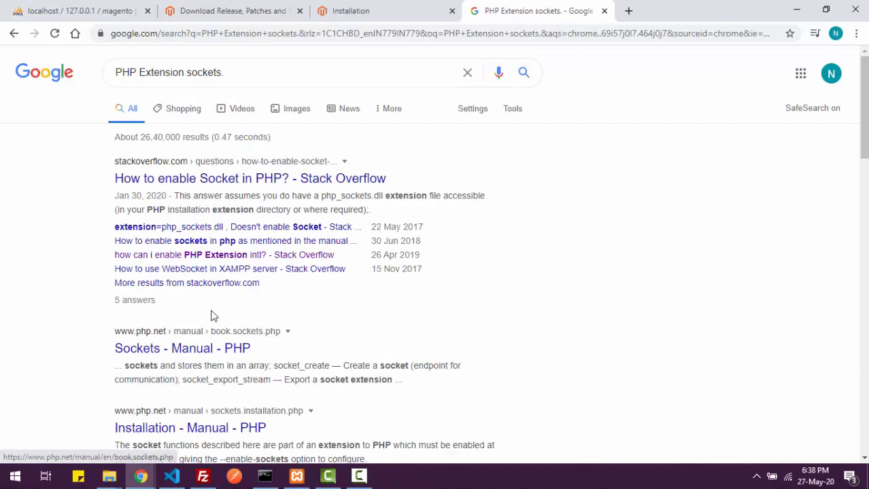
click(296, 477)
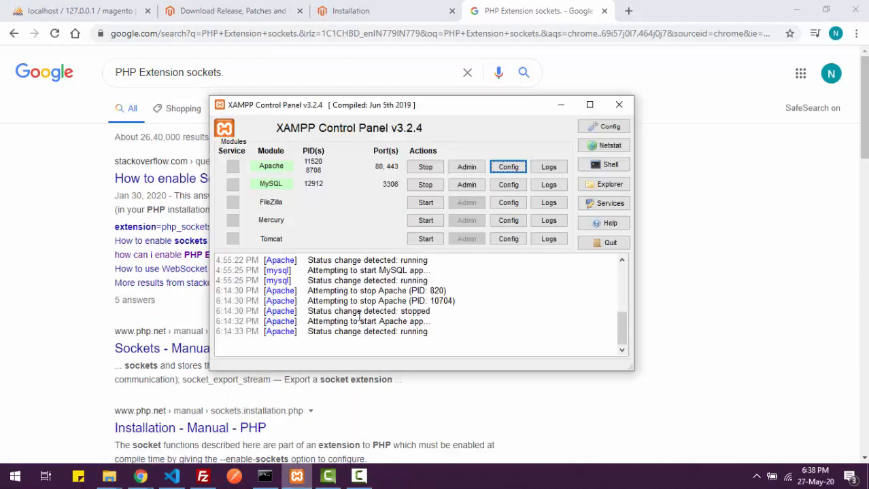
click(508, 167)
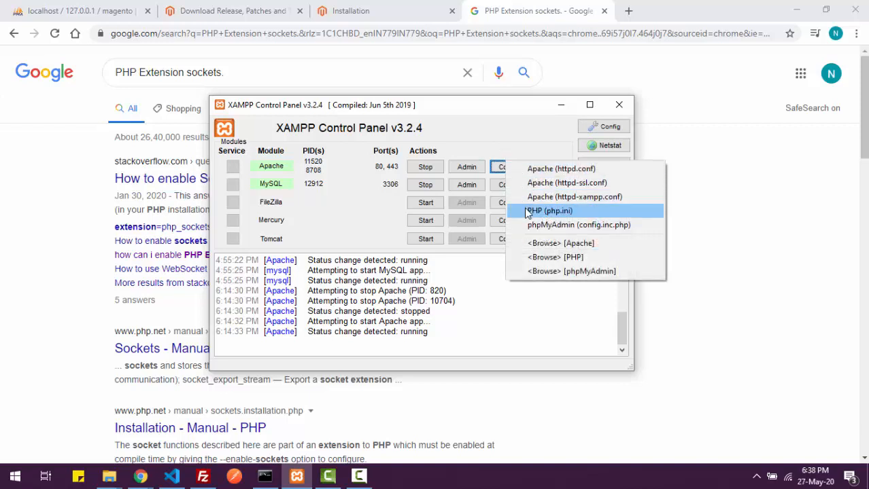
click(529, 210)
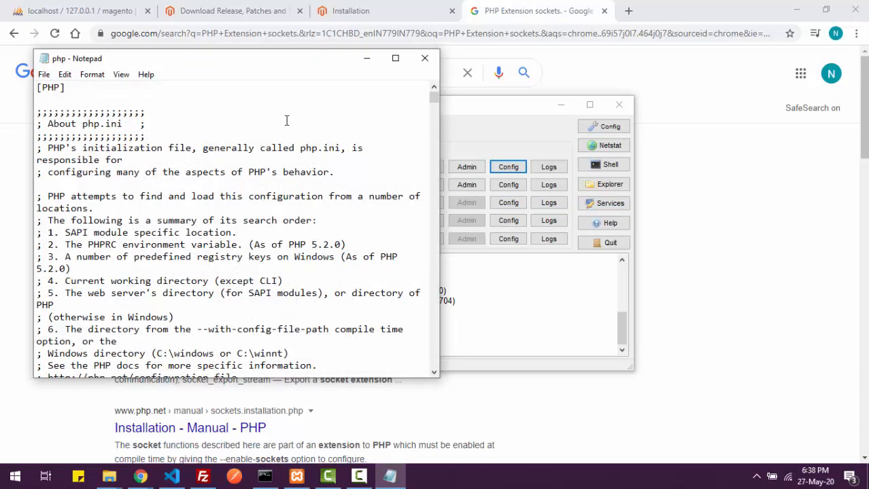
- Find ;extension=sockets in php.ini, remove its semicolon, and save the file
key(ctrl+f)
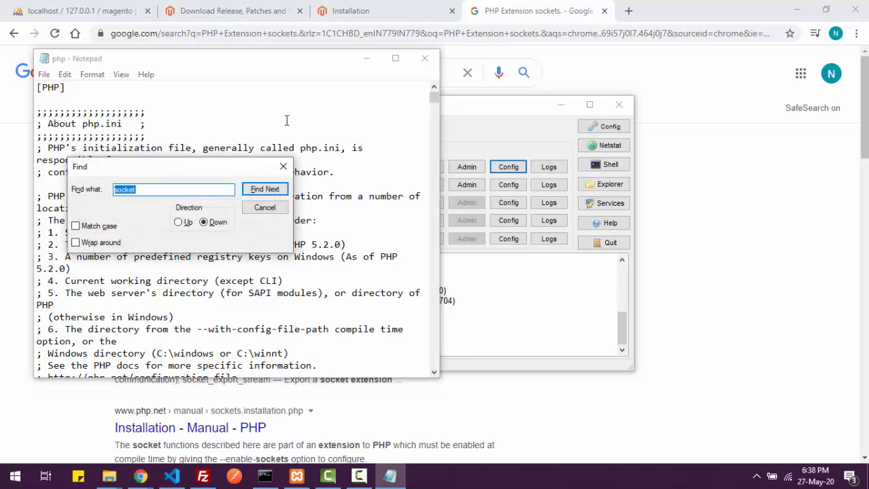
click(264, 190)
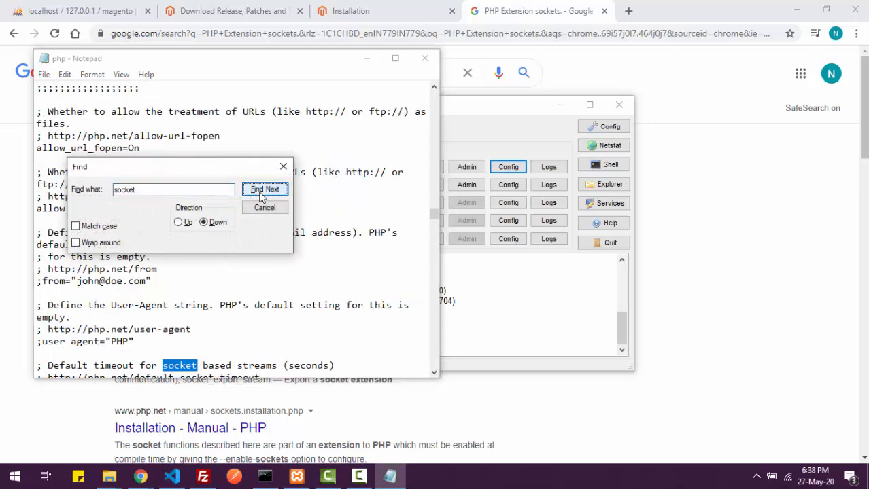
click(264, 190)
click(264, 190)
click(264, 189)
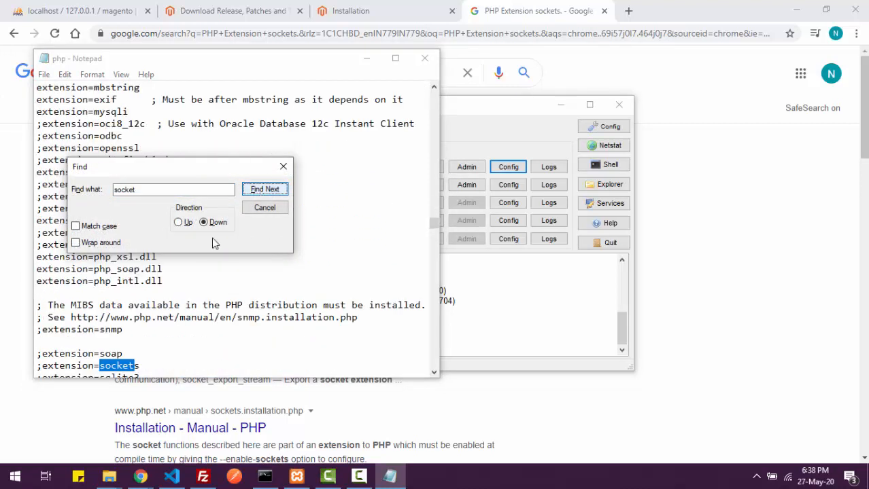
click(43, 367)
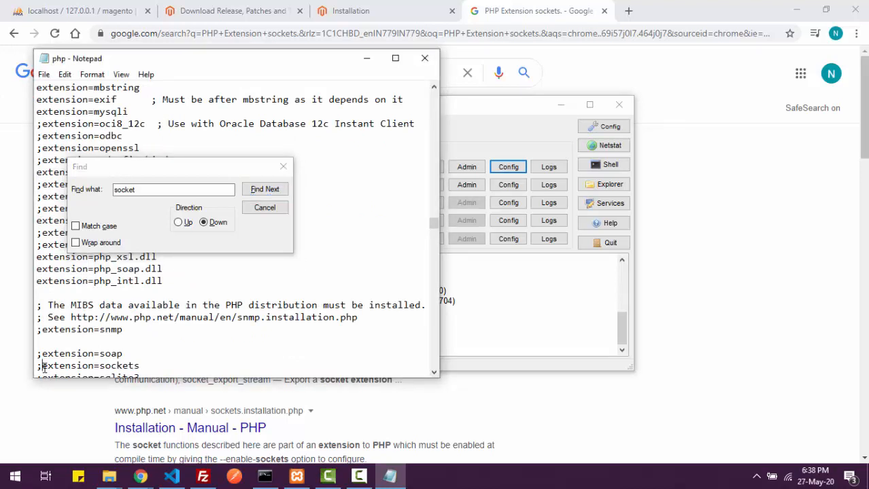
key(BackSpace)
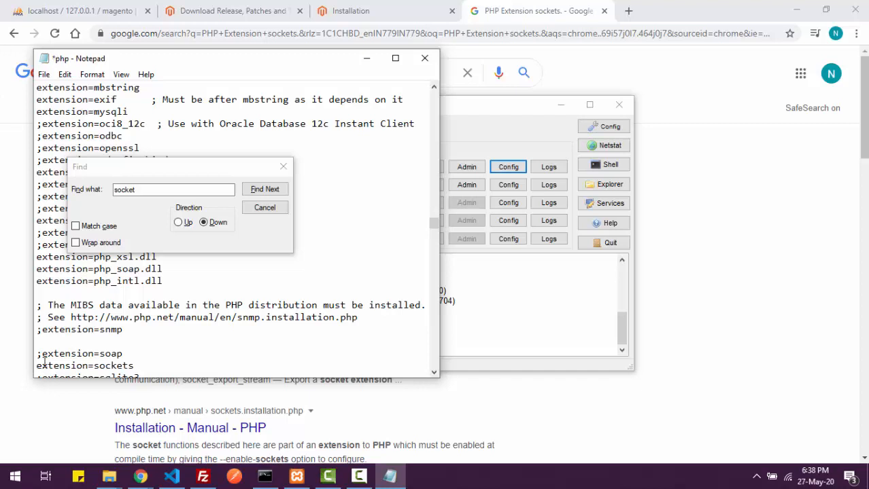
click(175, 191)
key(Return)
key(Return)
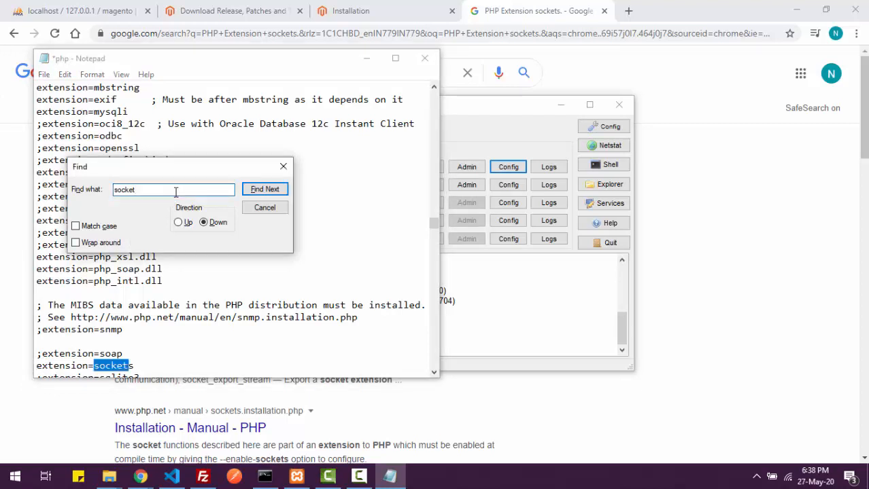
key(Return)
key(Return)
key(Return)
key(Return)
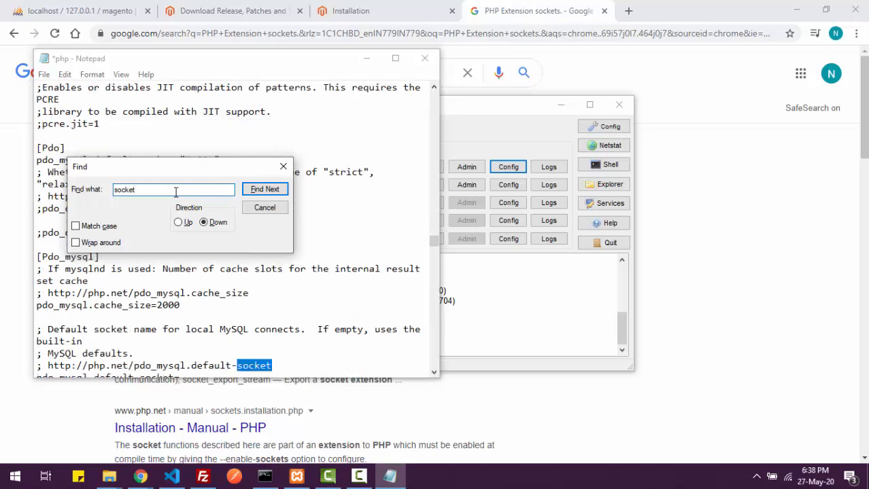
key(Return)
key(Return)
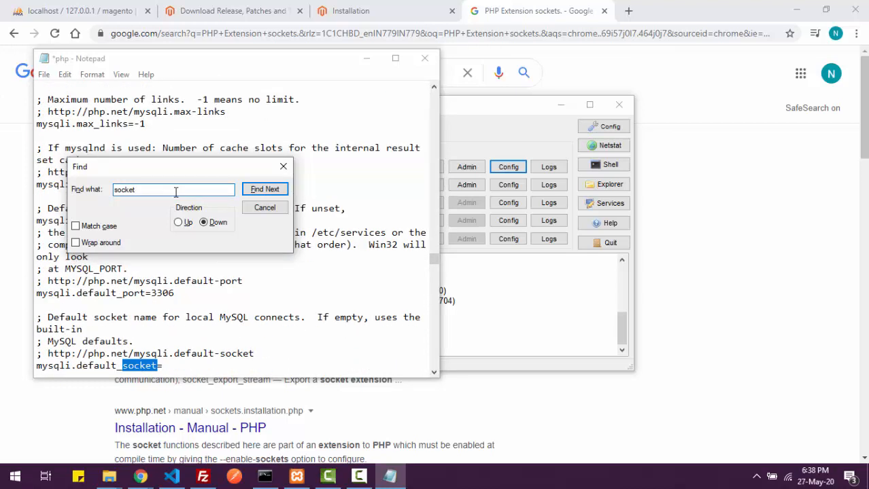
click(264, 208)
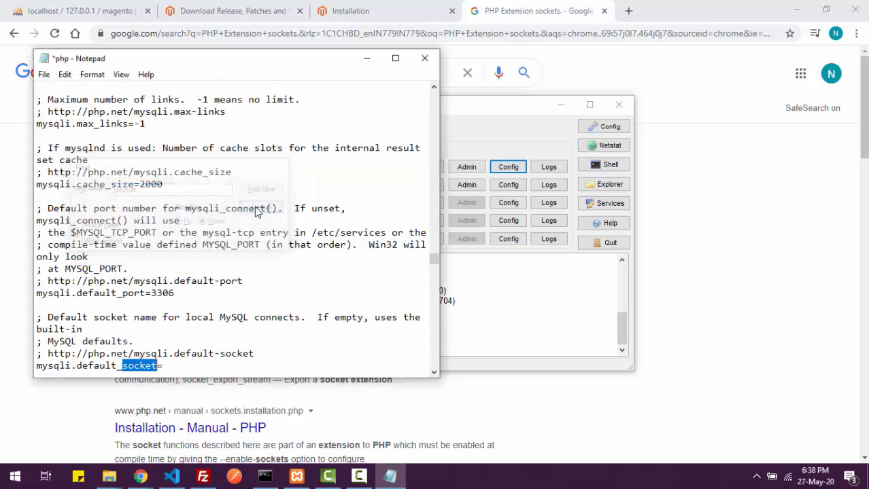
key(ctrl+s)
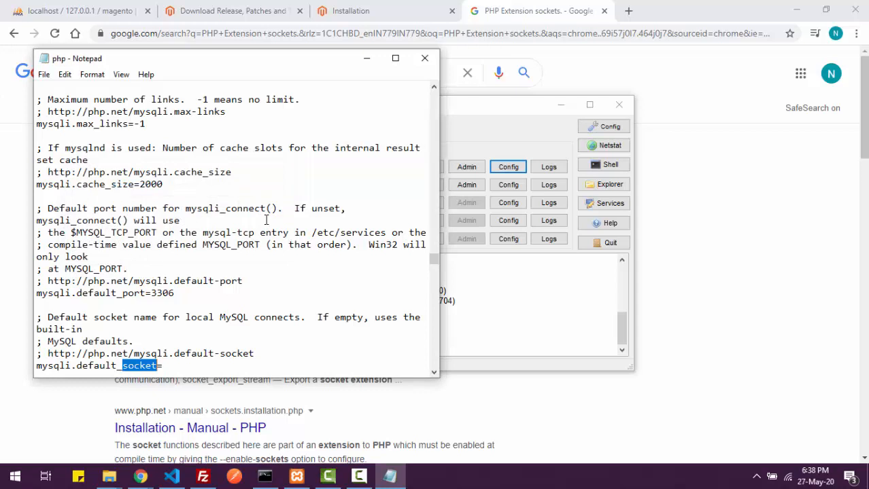
- Close php.ini, stop and restart Apache in XAMPP, and return to the Magento setup tab
click(424, 63)
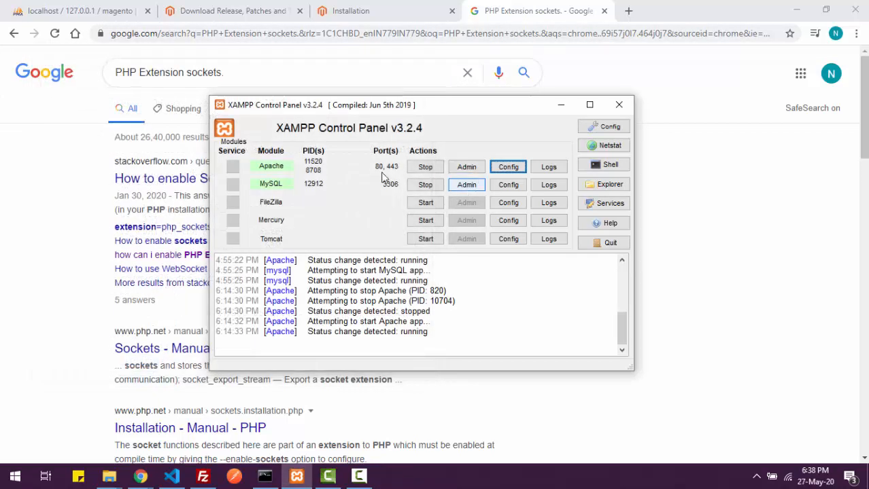
click(426, 168)
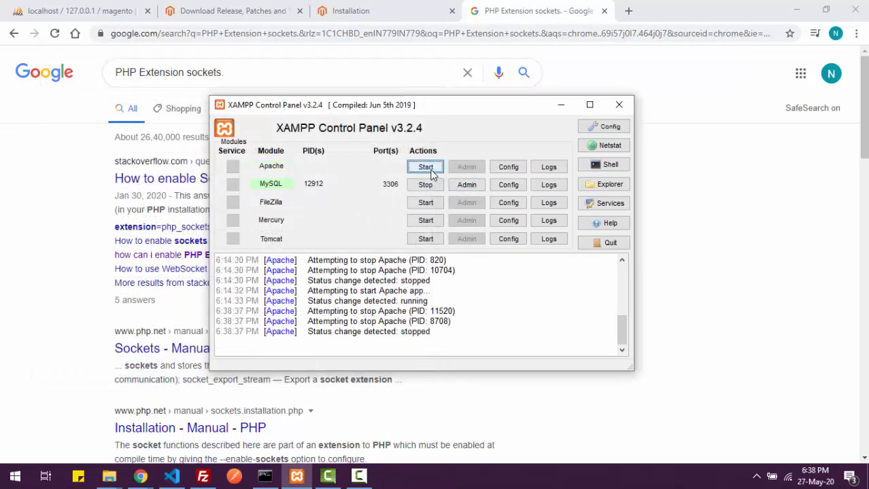
click(425, 167)
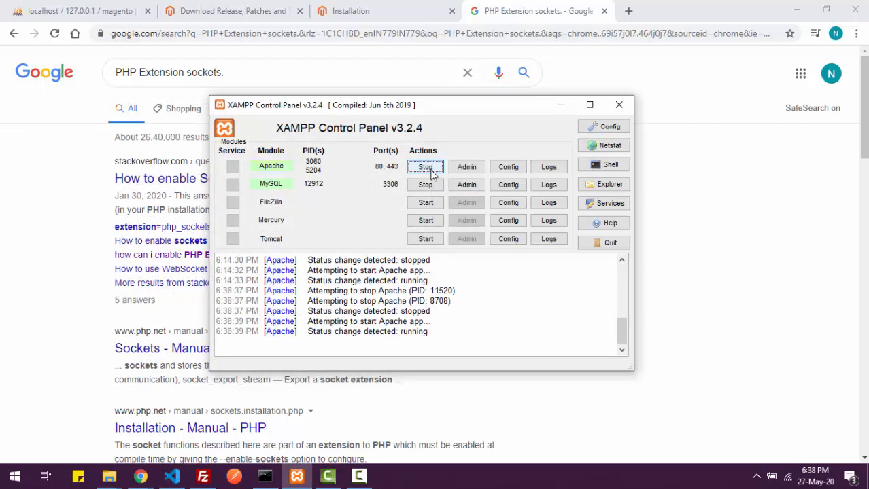
click(387, 12)
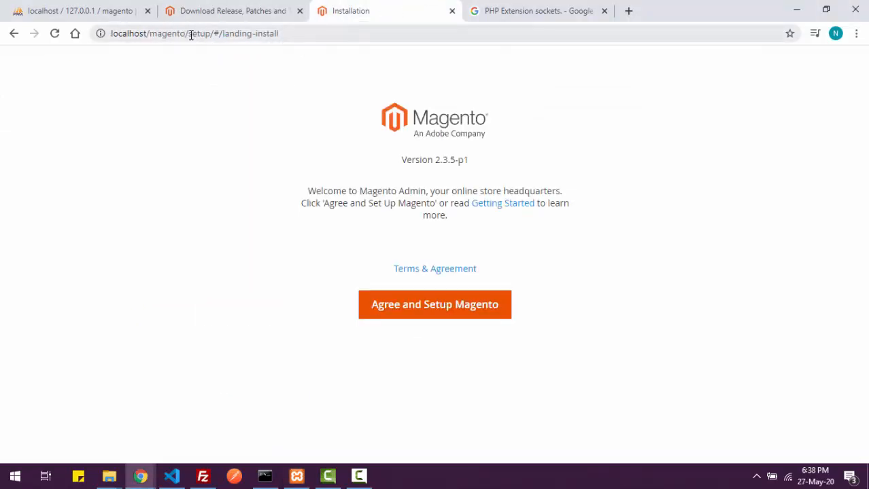
- Reload localhost/magento/ by removing the setup path from the address
drag(191, 34, 287, 81)
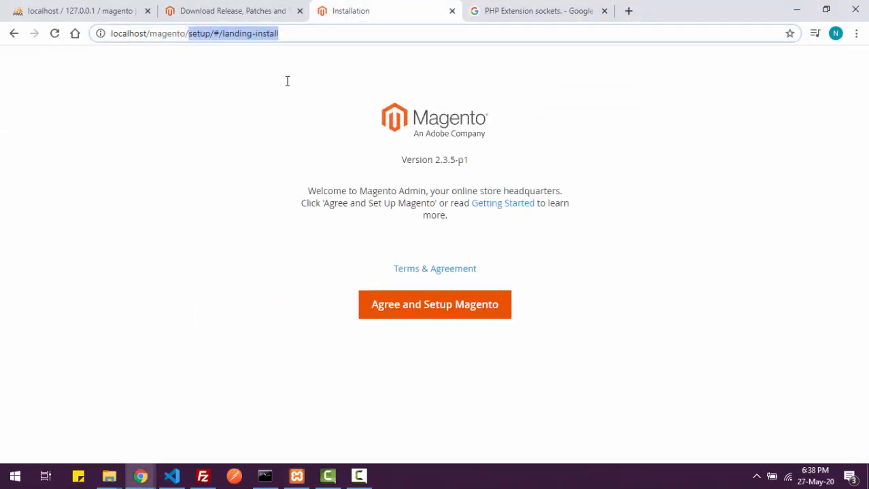
key(BackSpace)
key(Return)
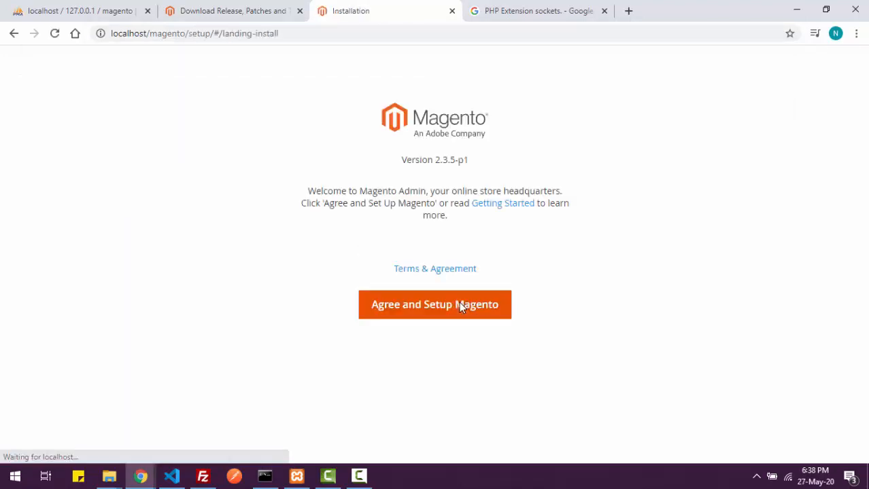
- Agree to the terms and rerun the readiness check, with all 20 extensions and 5 permissions passing
click(431, 307)
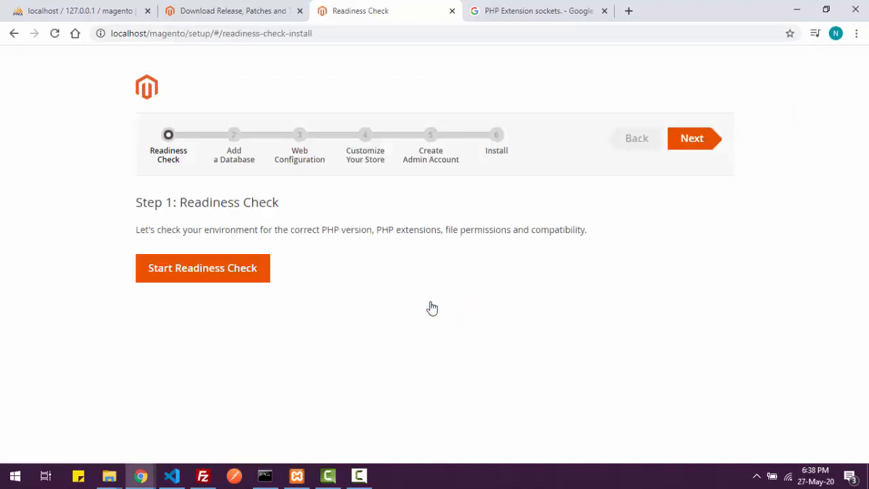
click(228, 267)
scroll(327, 340, down, 1)
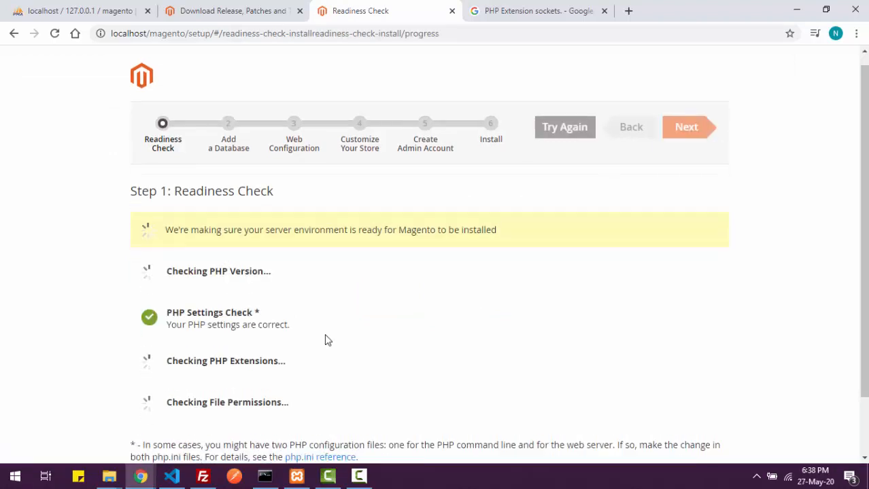
scroll(326, 340, down, 1)
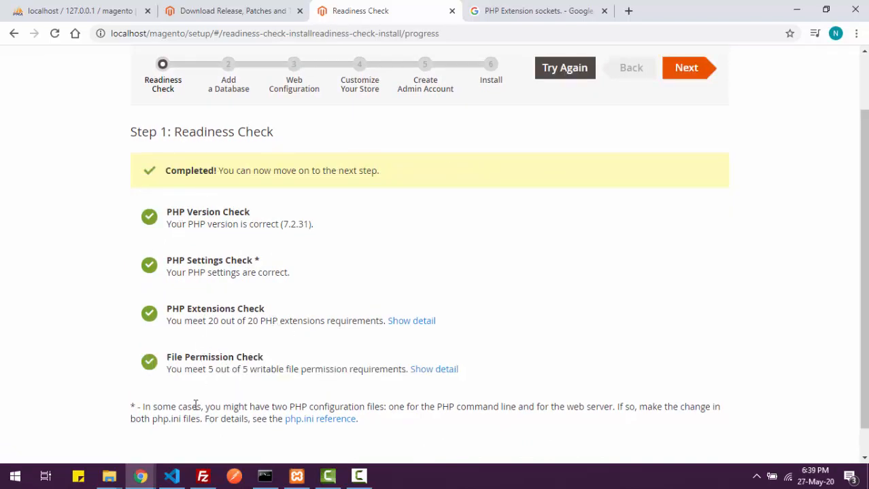
scroll(275, 306, up, 2)
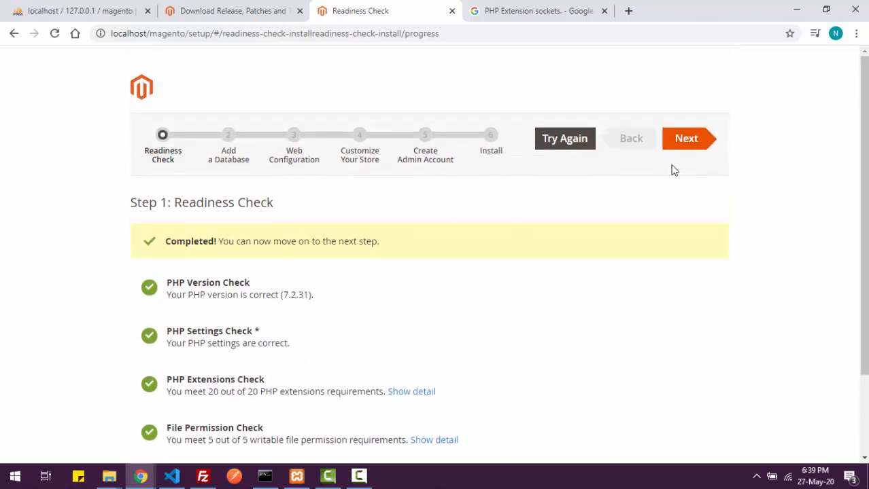
- Confirm database host localhost, user root, empty password and database magento, then proceed to Step 3
click(683, 139)
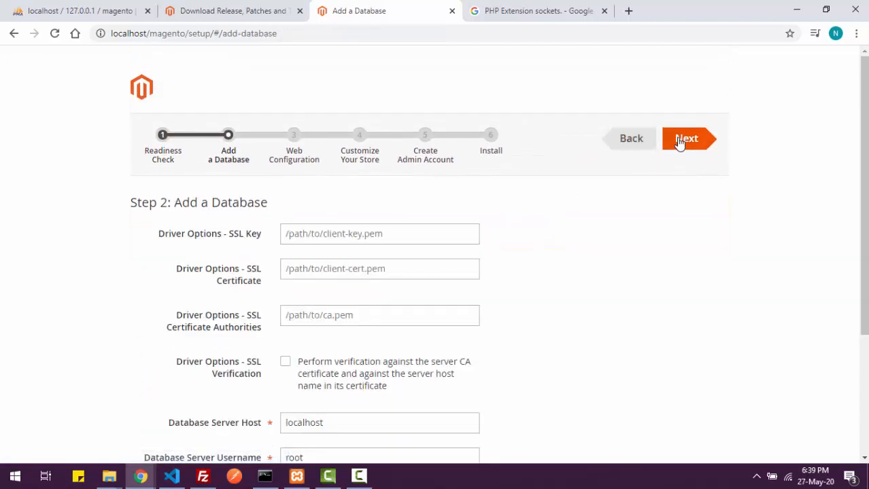
scroll(367, 322, down, 1)
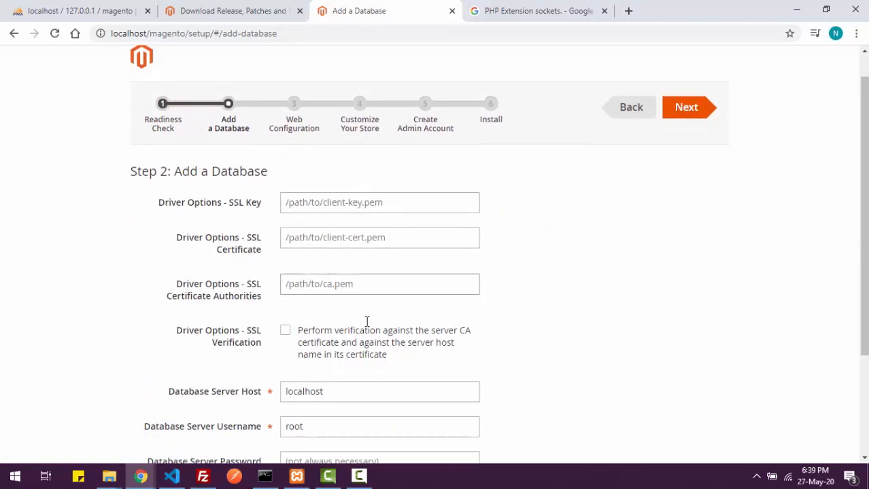
scroll(367, 323, up, 1)
scroll(367, 322, down, 2)
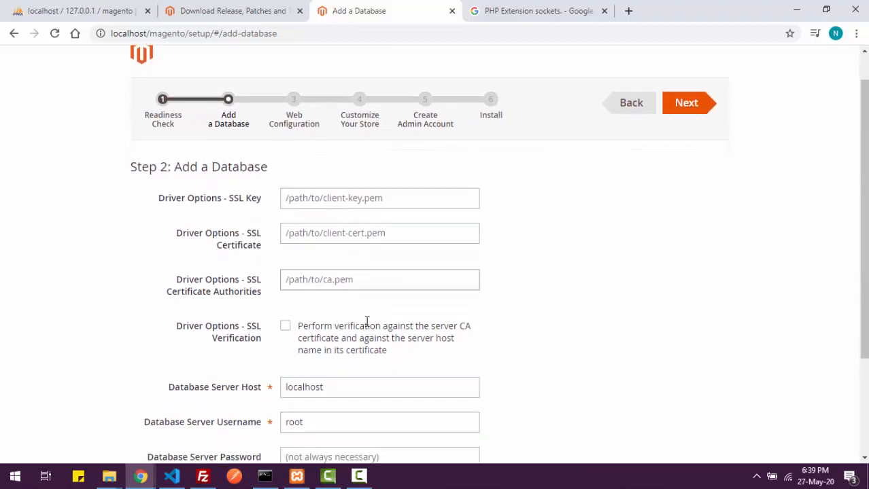
scroll(367, 322, up, 2)
scroll(367, 322, down, 2)
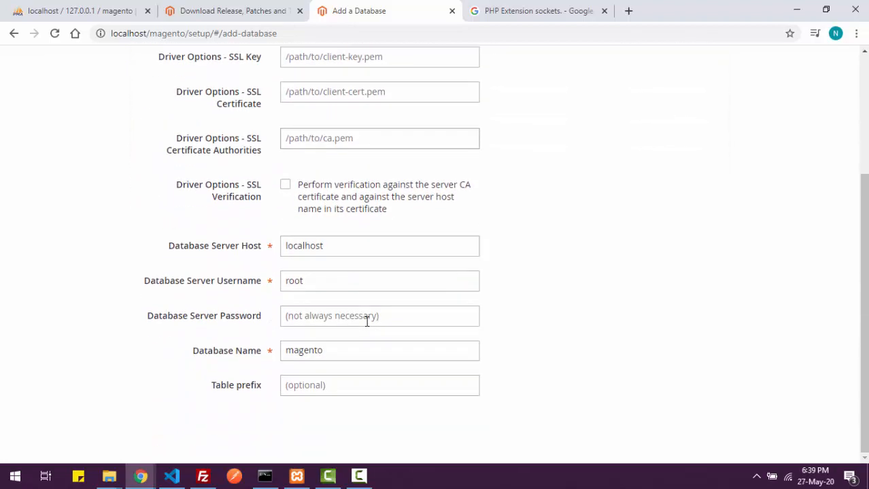
scroll(367, 322, up, 1)
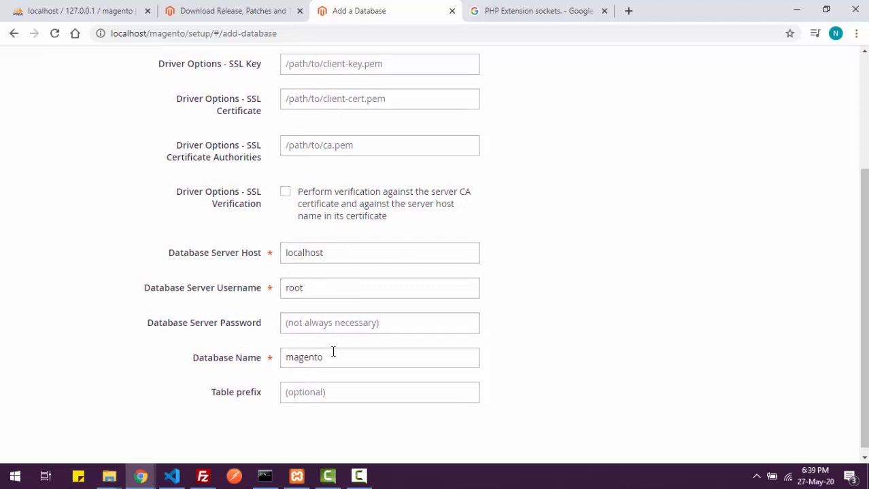
double_click(309, 358)
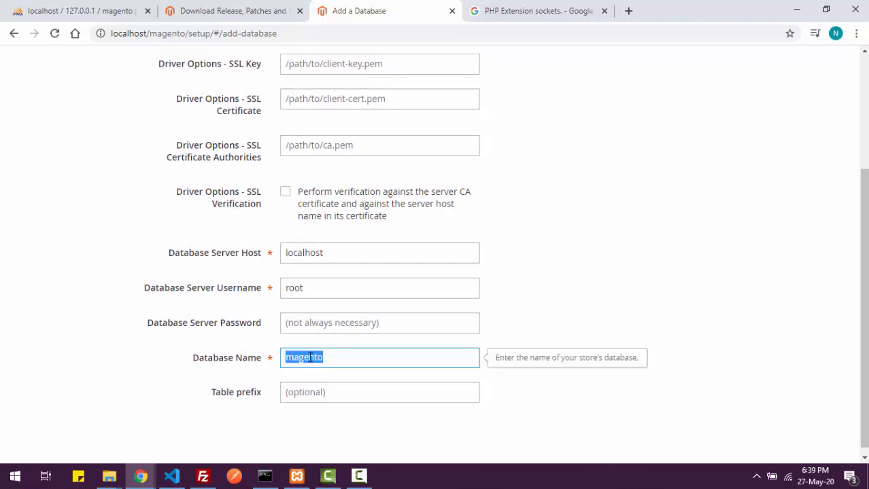
click(328, 258)
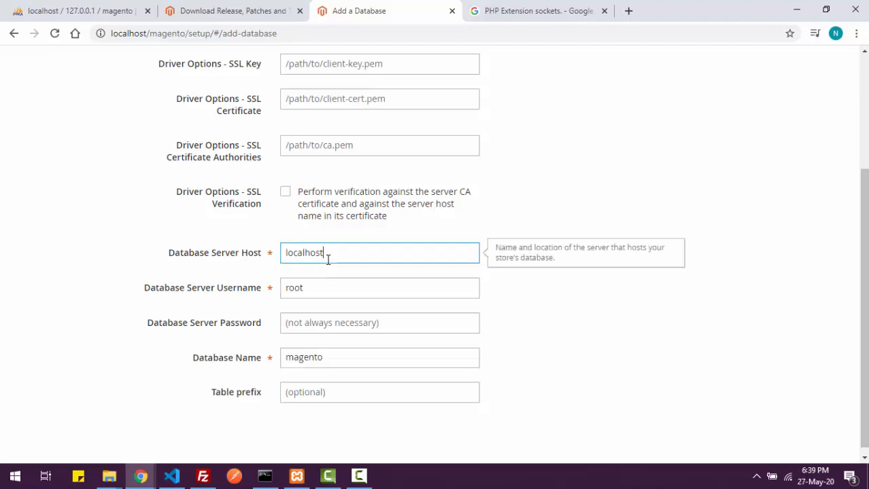
click(316, 295)
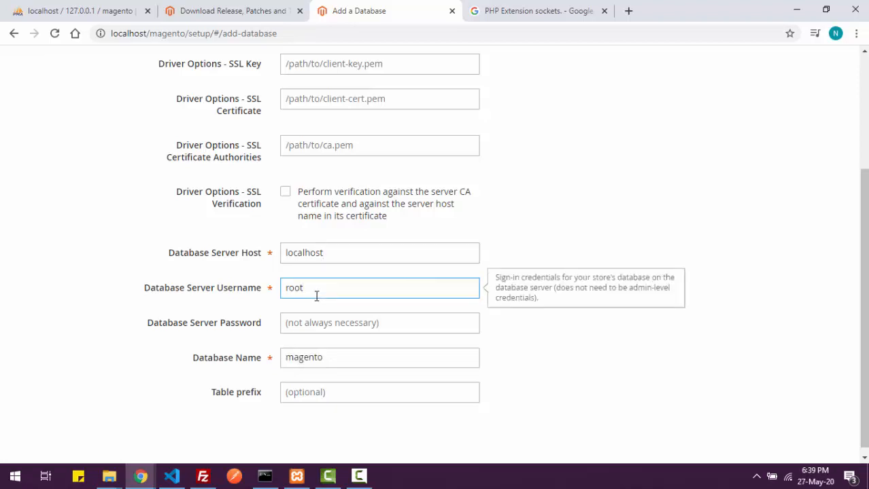
click(323, 331)
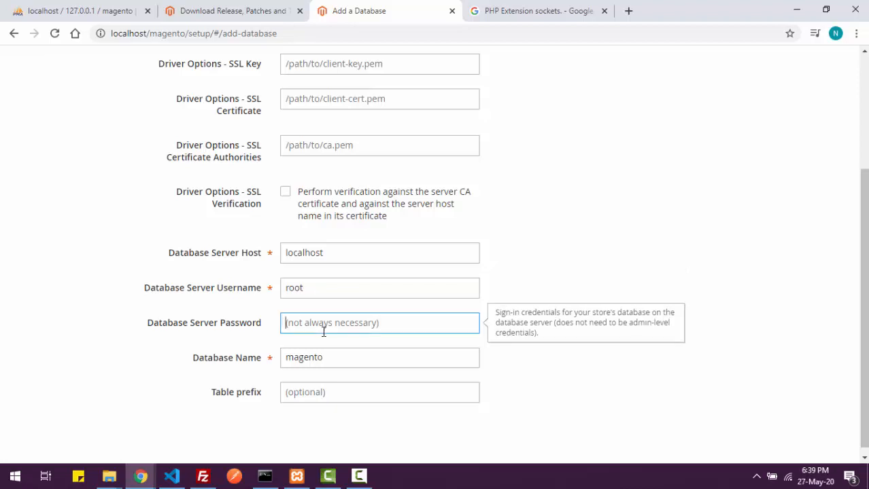
scroll(466, 298, up, 2)
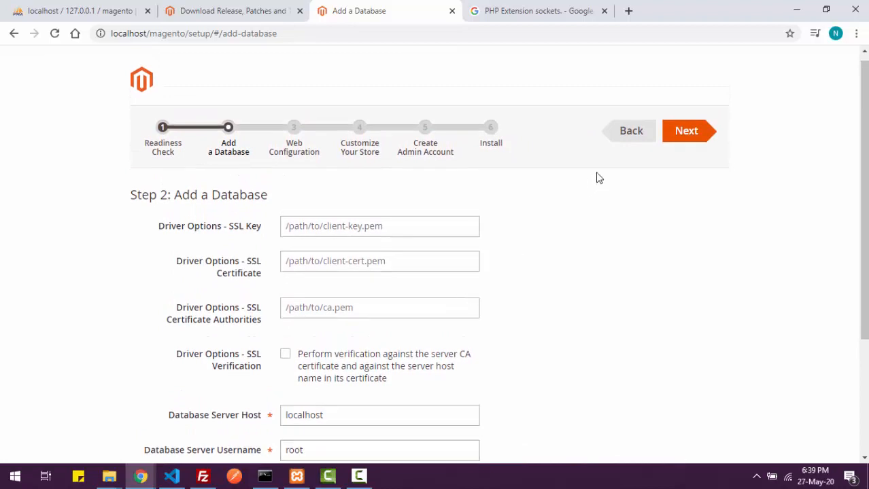
click(684, 144)
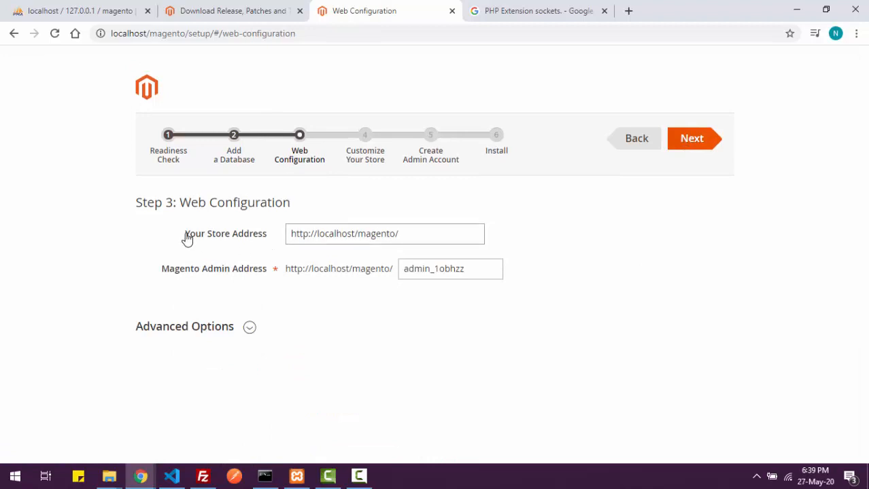
click(344, 234)
double_click(344, 233)
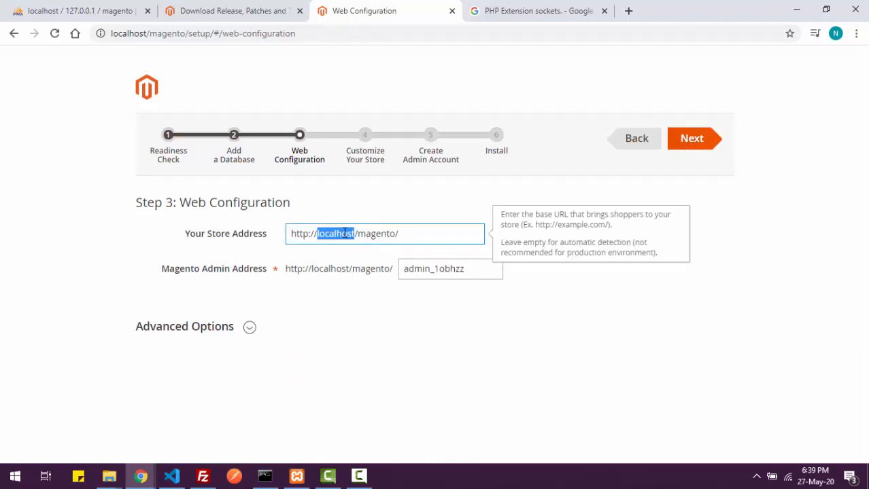
click(391, 233)
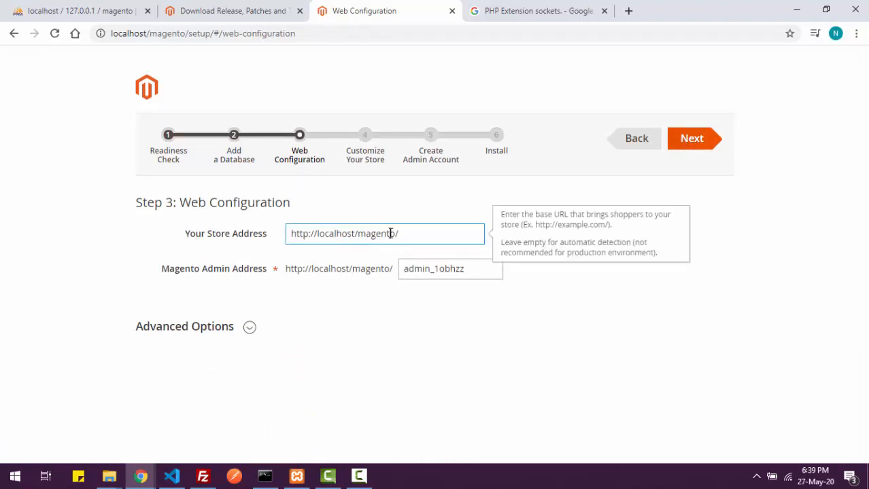
double_click(391, 233)
click(403, 233)
- Delete the _1obhzz suffix so the admin address is just admin, then continue
drag(431, 270, 470, 268)
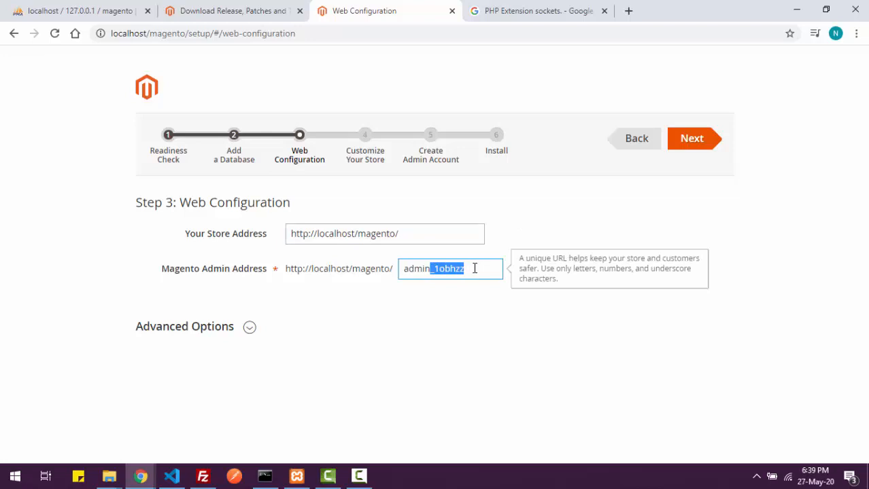
key(BackSpace)
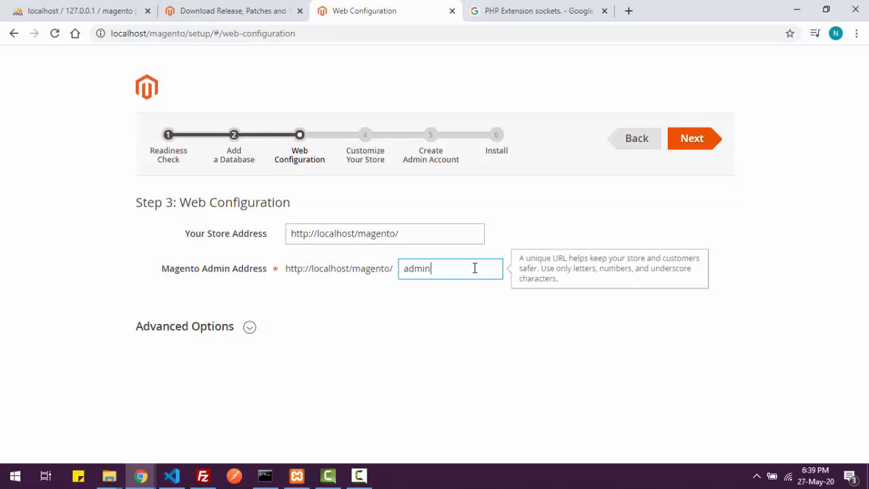
click(470, 314)
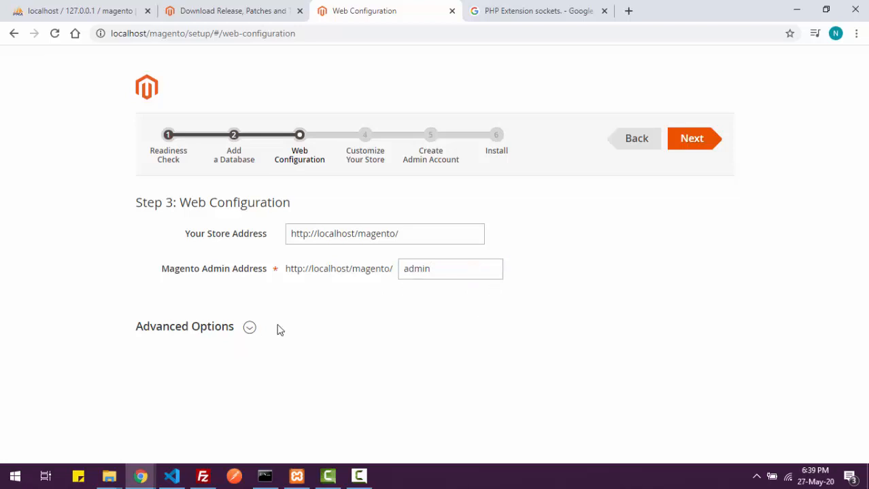
click(248, 329)
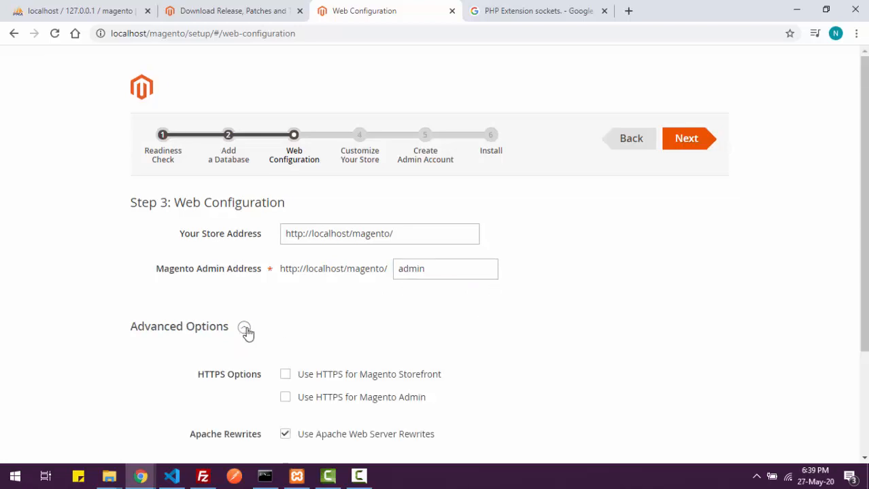
click(246, 330)
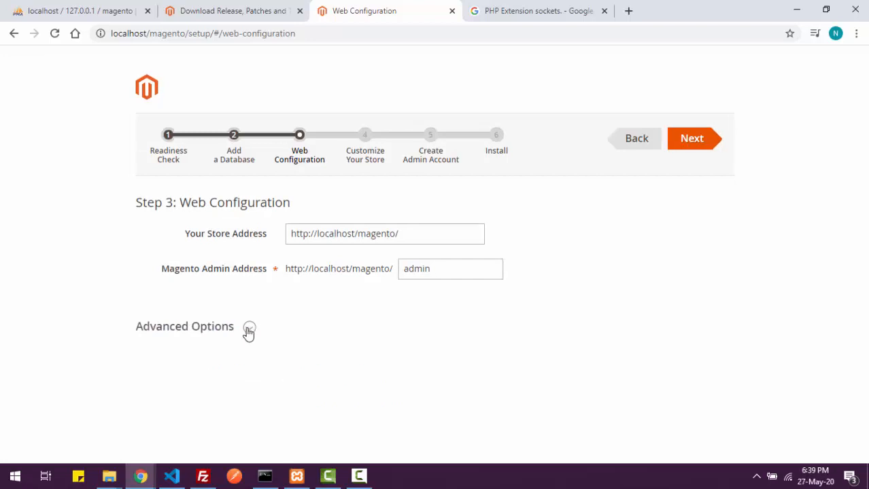
click(700, 146)
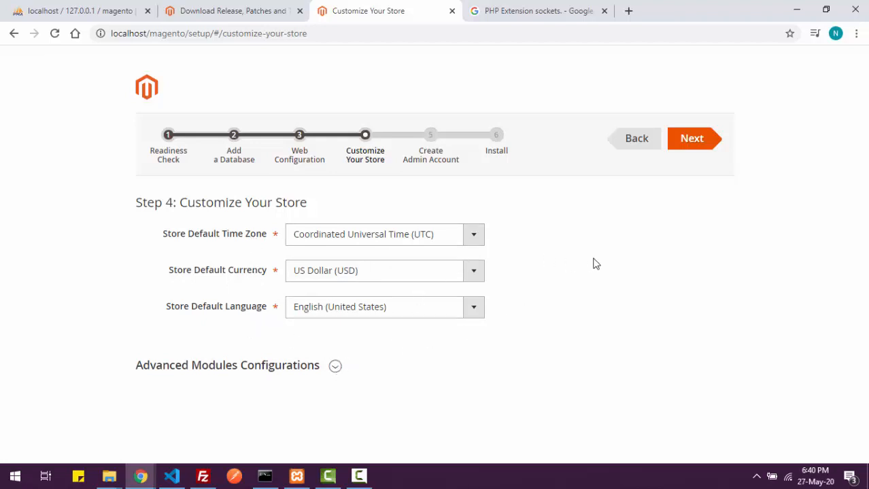
- Keep the default store settings, then enter admin as username and the suggested admin e-mail
click(692, 139)
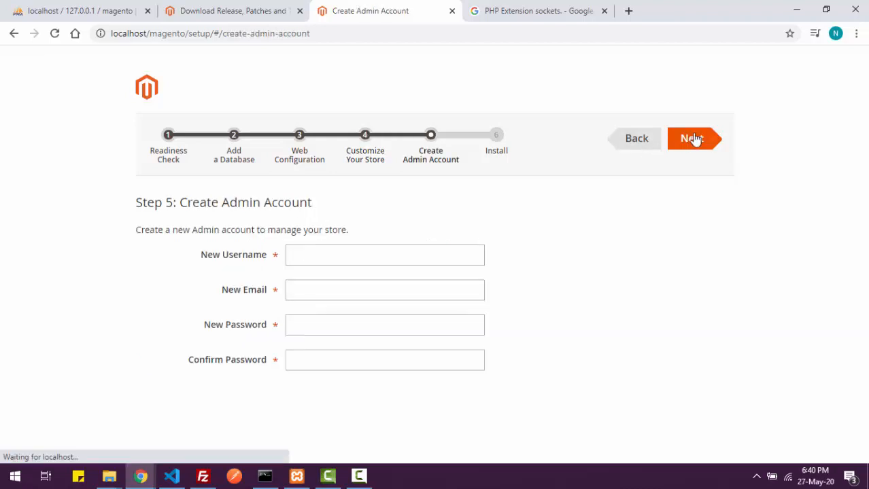
click(359, 256)
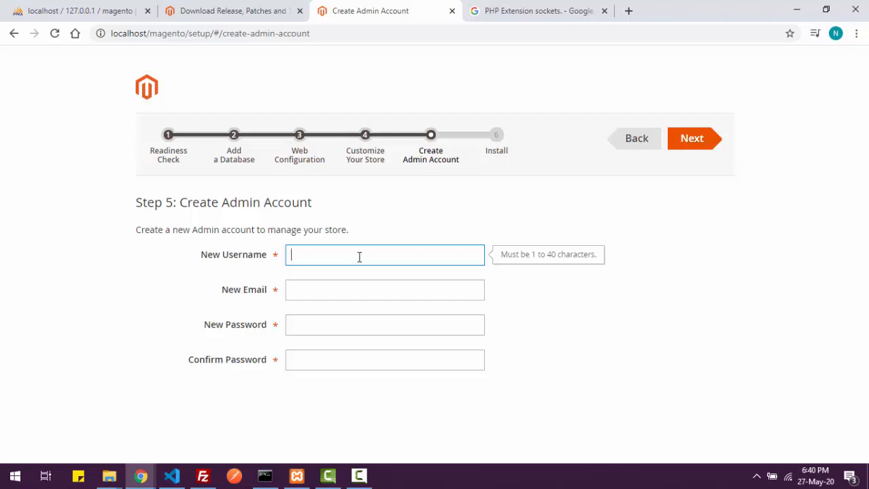
text(admin)
key(Tab)
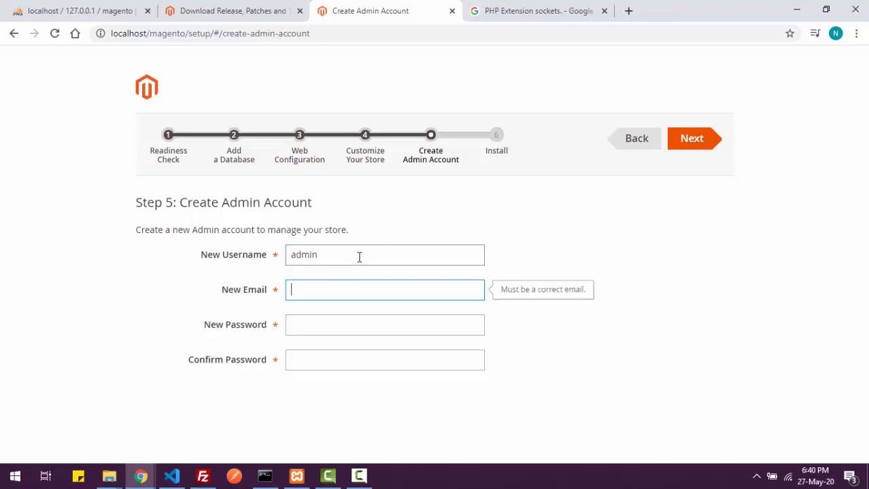
text(n)
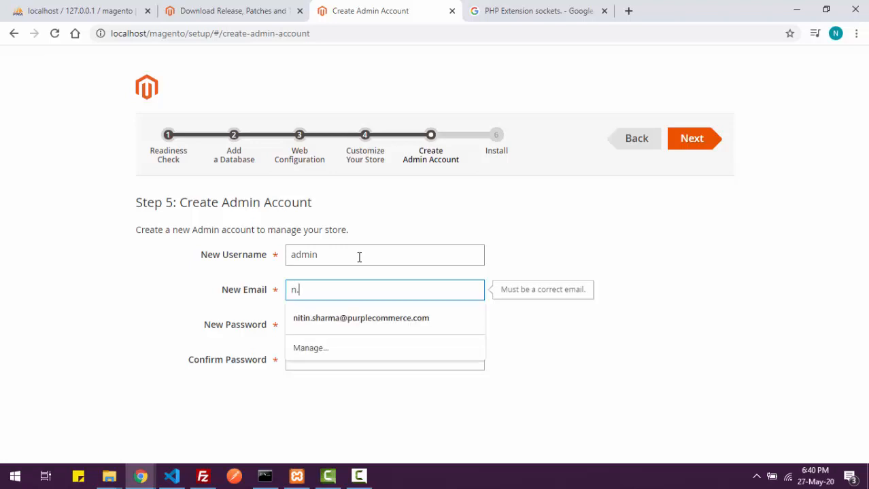
key(Down)
key(Return)
- Enter and confirm the admin password, recheck the username, and continue to Step 5
key(Tab)
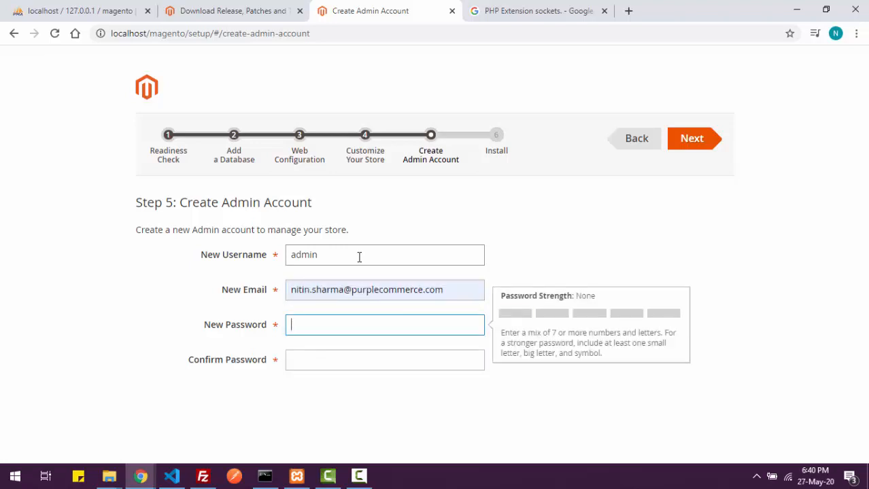
text(***********)
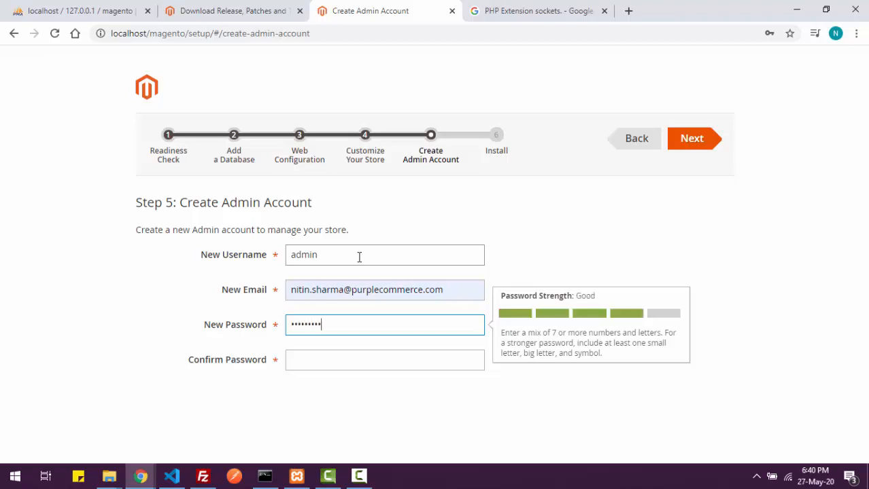
click(320, 357)
text(*********)
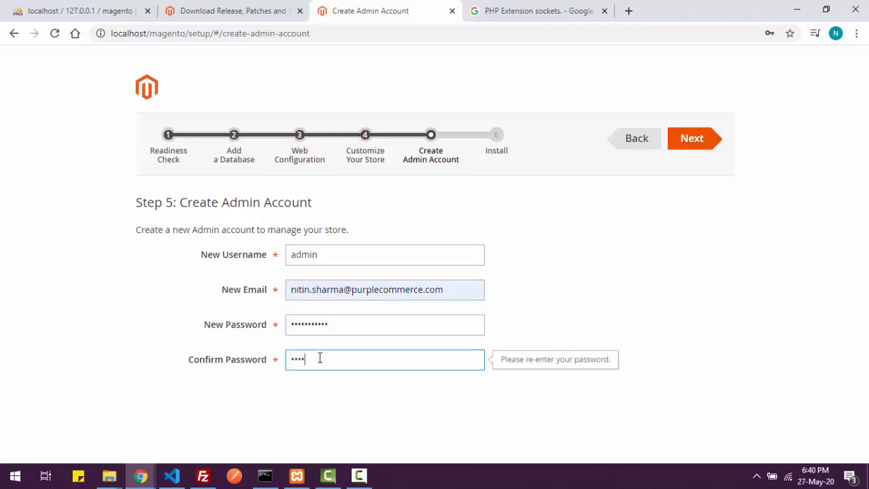
text(**)
click(370, 255)
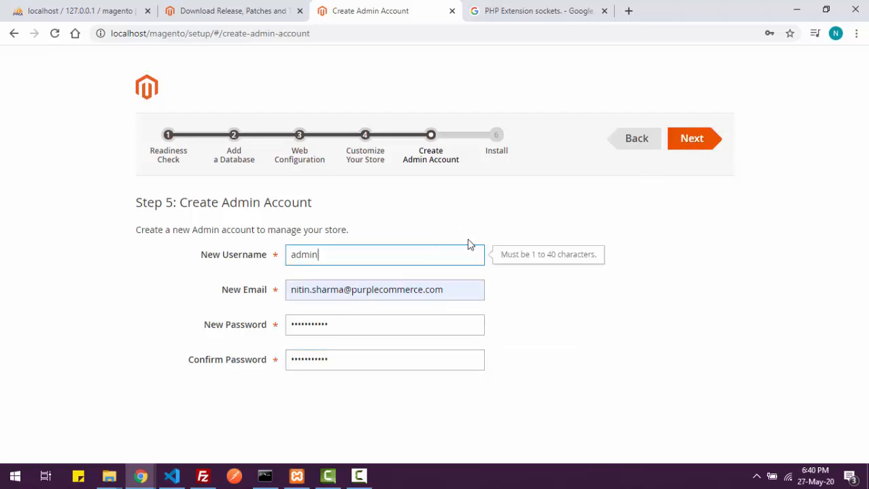
click(697, 148)
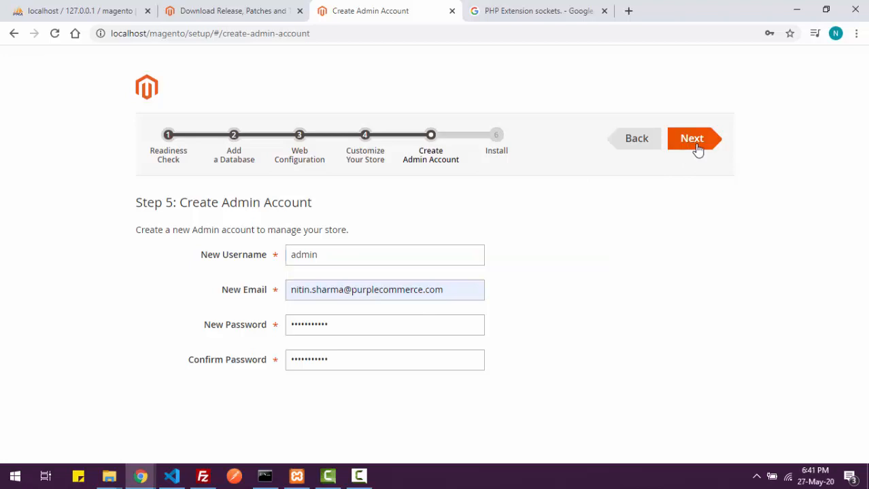
click(697, 148)
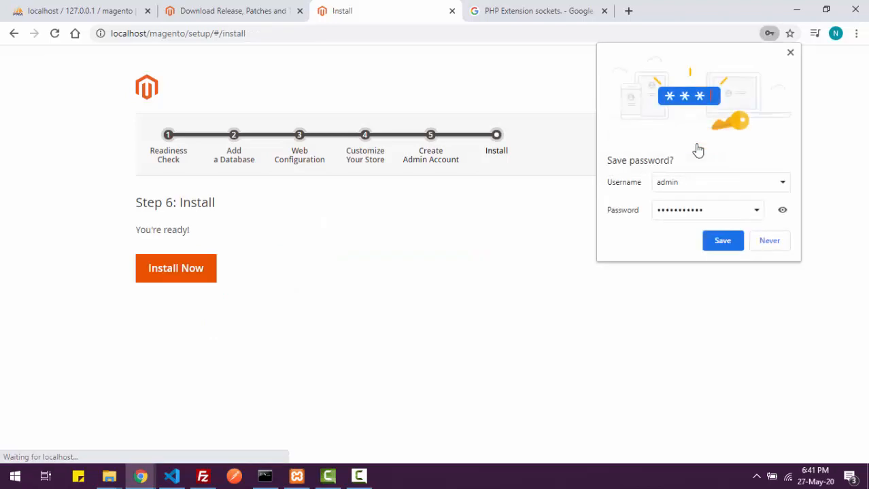
- Save the admin login in Chrome and start the Magento installation with Install Now
click(722, 242)
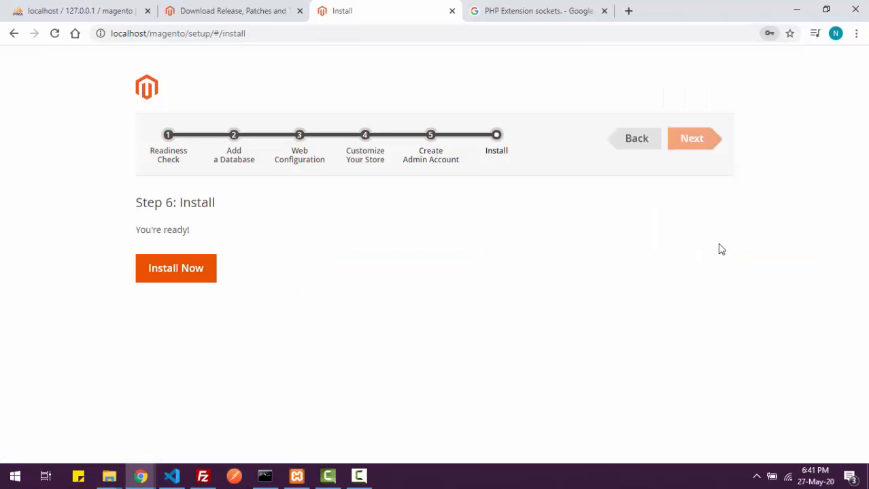
click(187, 275)
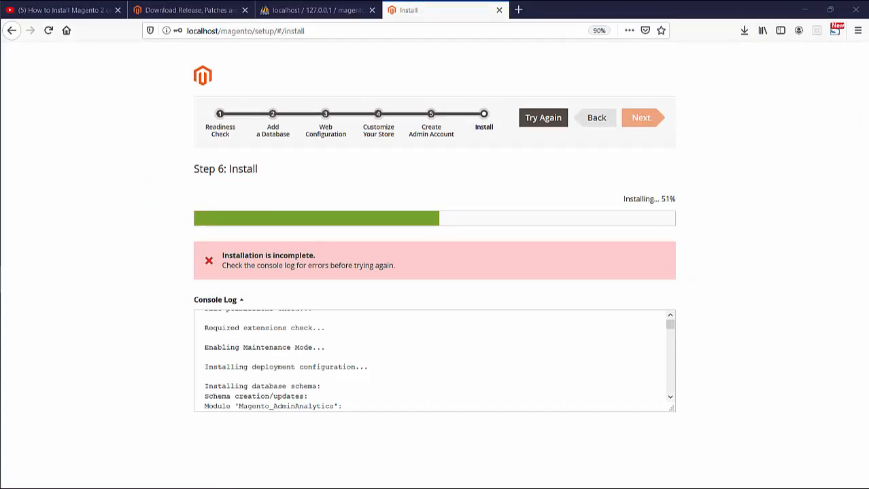
- Scroll the Console Log to the red error where the install stopped at 51%
scroll(435, 360, down, 10)
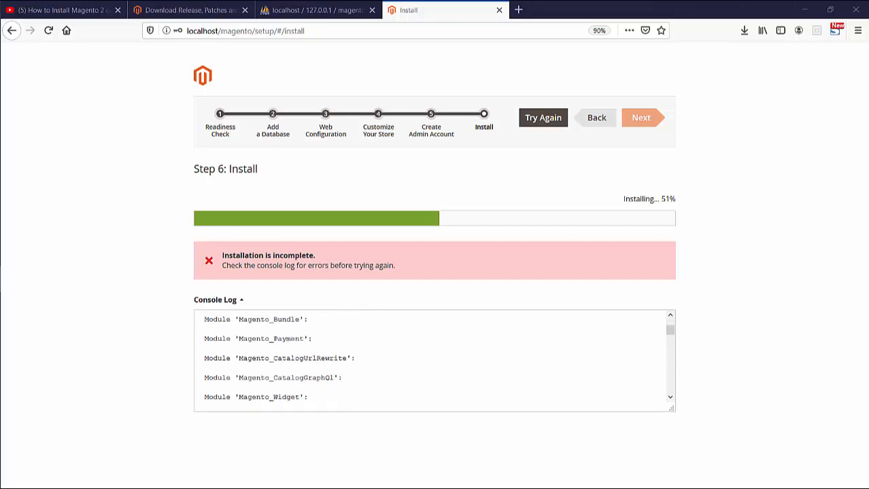
scroll(435, 360, down, 10)
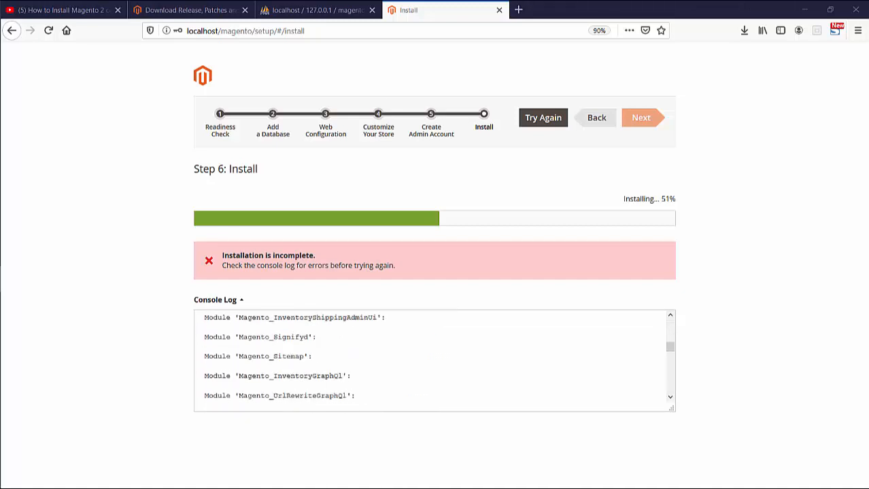
scroll(435, 360, down, 10)
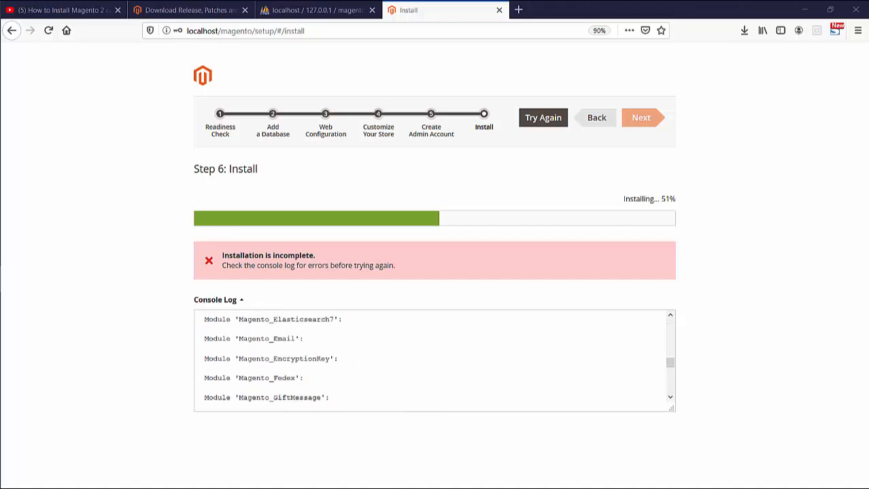
scroll(435, 360, down, 10)
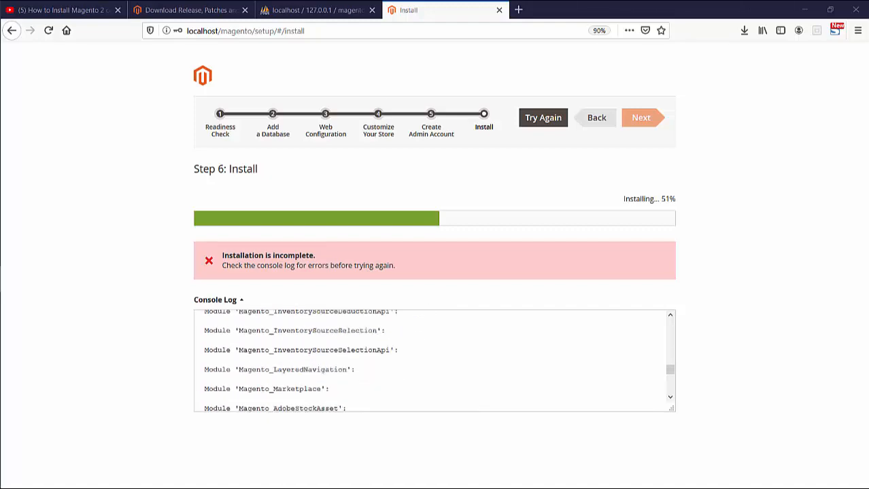
scroll(435, 360, down, 10)
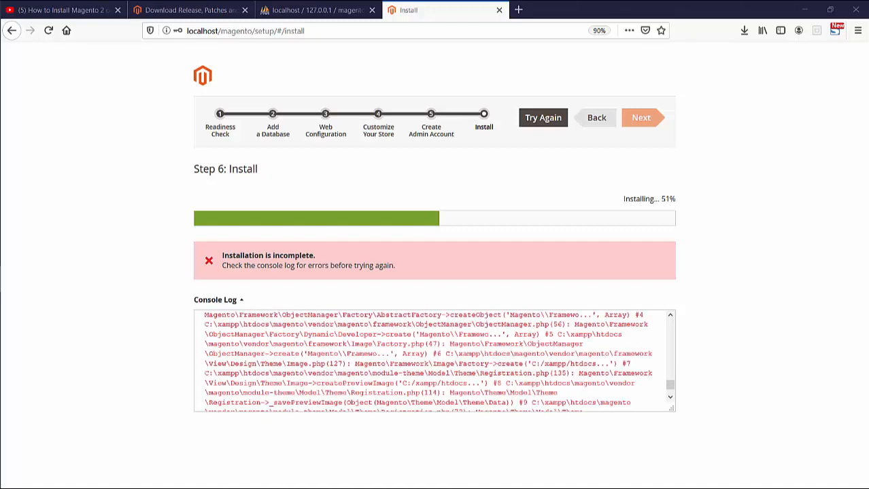
scroll(435, 360, up, 10)
scroll(435, 360, down, 6)
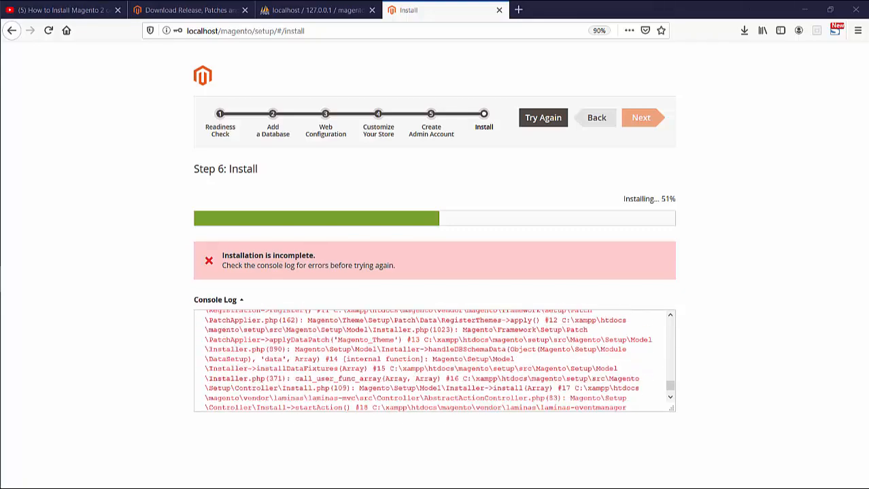
scroll(435, 360, up, 5)
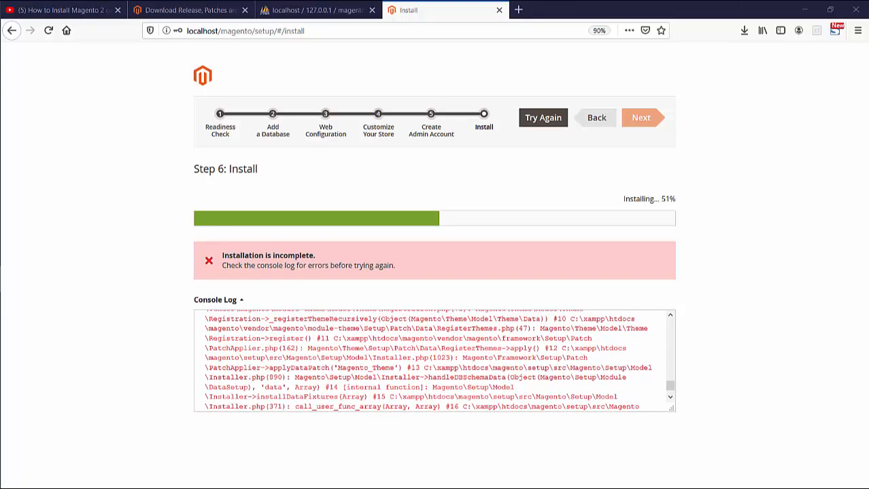
scroll(435, 360, up, 5)
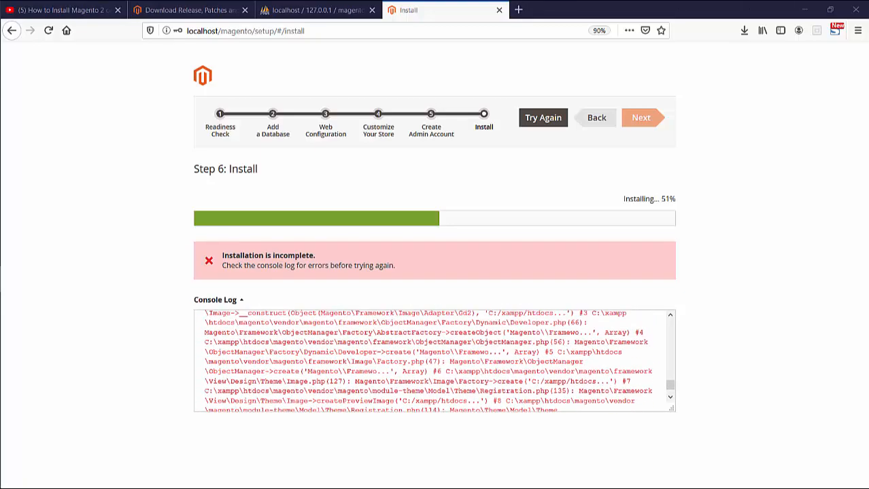
scroll(435, 360, up, 2)
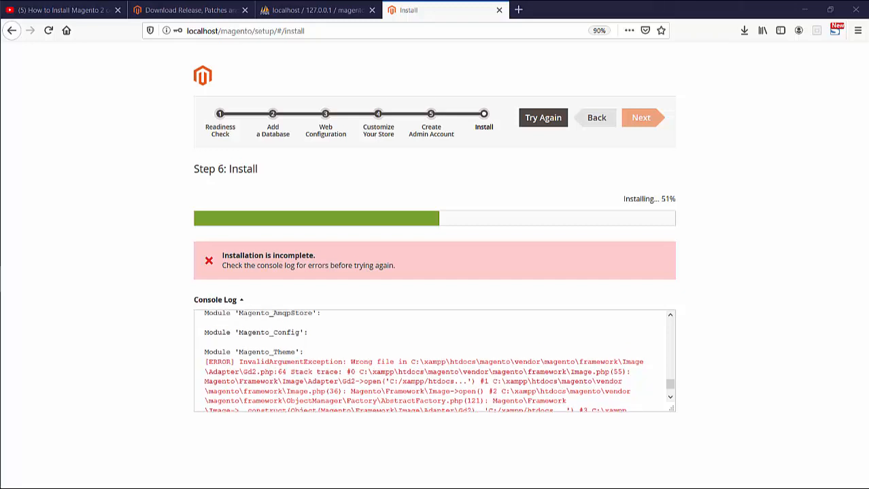
- Highlight the Gd2.php:64 reference in the InvalidArgumentException line, then open a new tab
drag(243, 372, 277, 372)
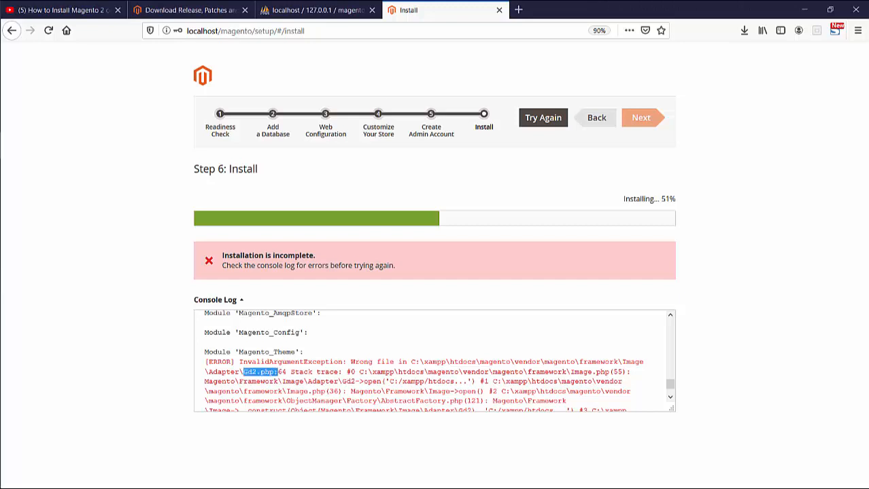
click(277, 373)
drag(244, 372, 282, 372)
click(282, 372)
scroll(423, 361, up, 2)
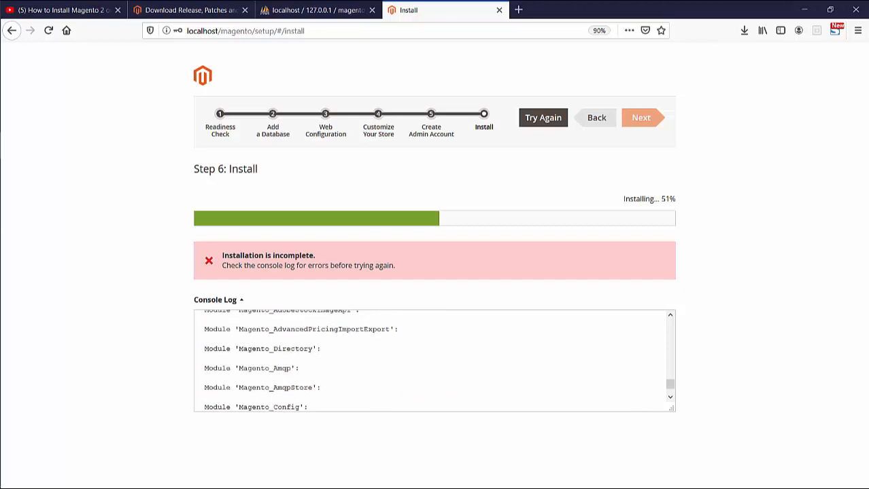
click(518, 9)
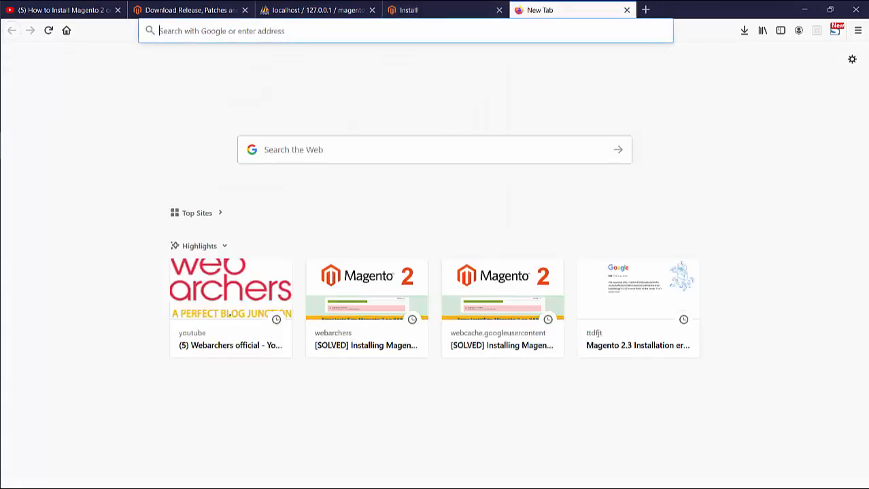
- Load the webarchers.com/blog page in the new tab
text(webar)
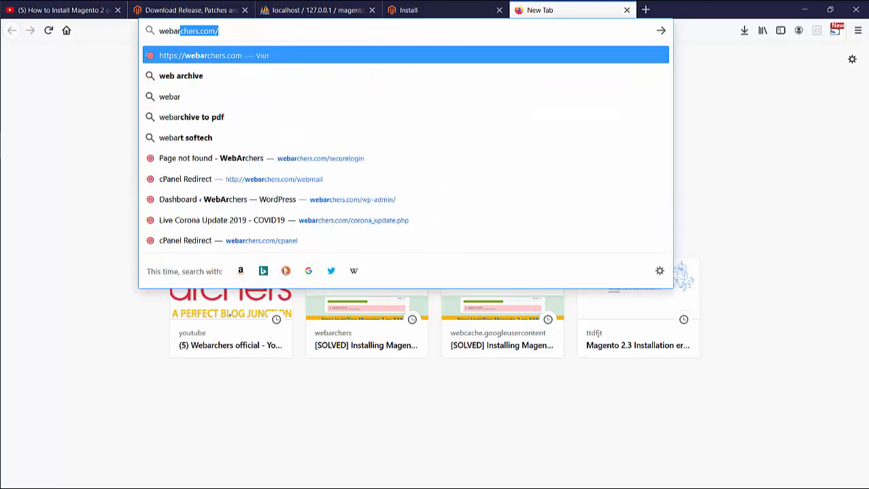
key(Return)
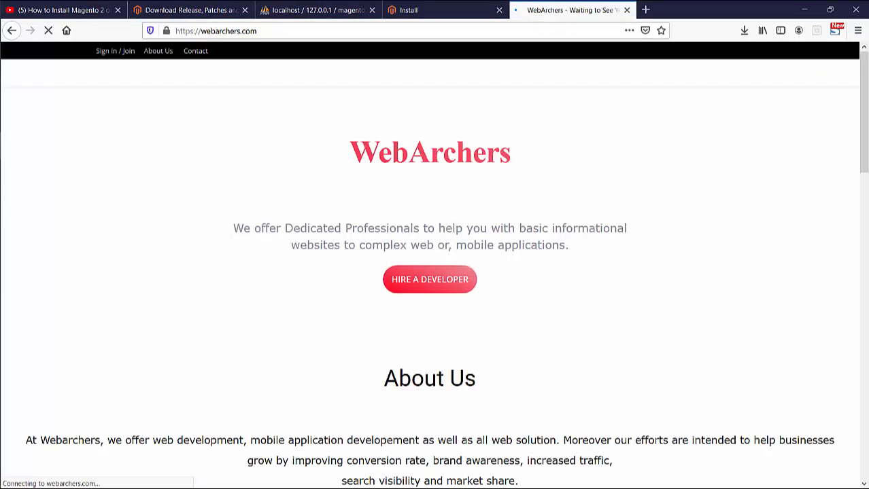
key(ctrl+l)
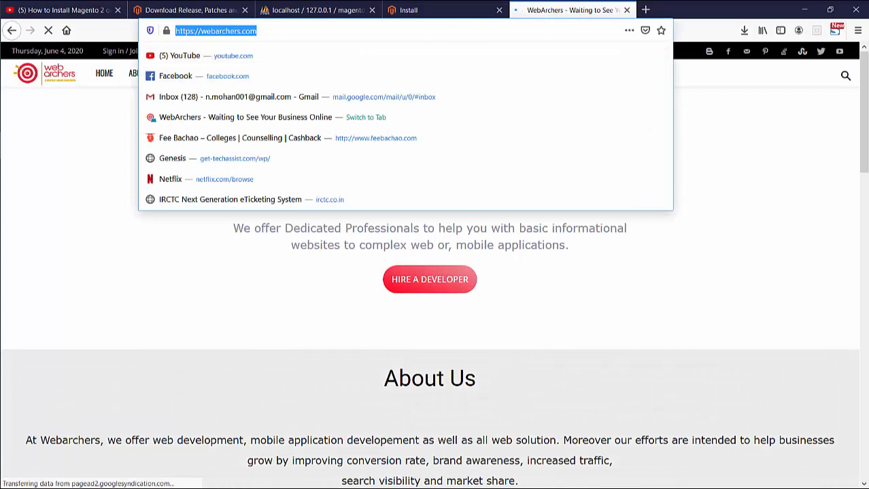
click(259, 30)
text(/blog/)
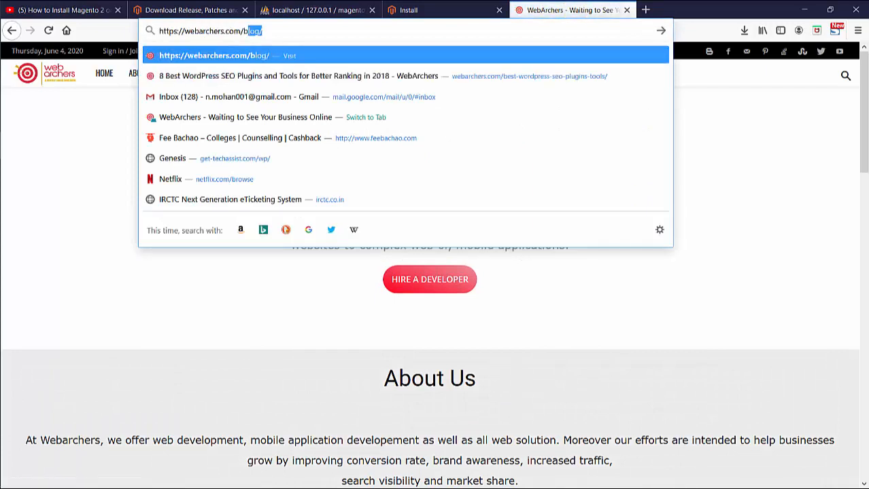
key(Return)
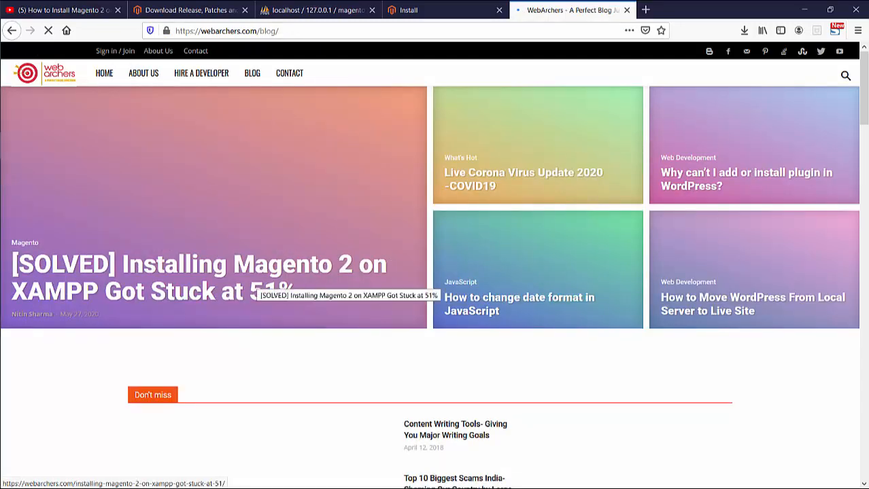
- Open the '[SOLVED] Installing Magento 2…' post and find its validateURLScheme fix for Gd2.php
click(248, 280)
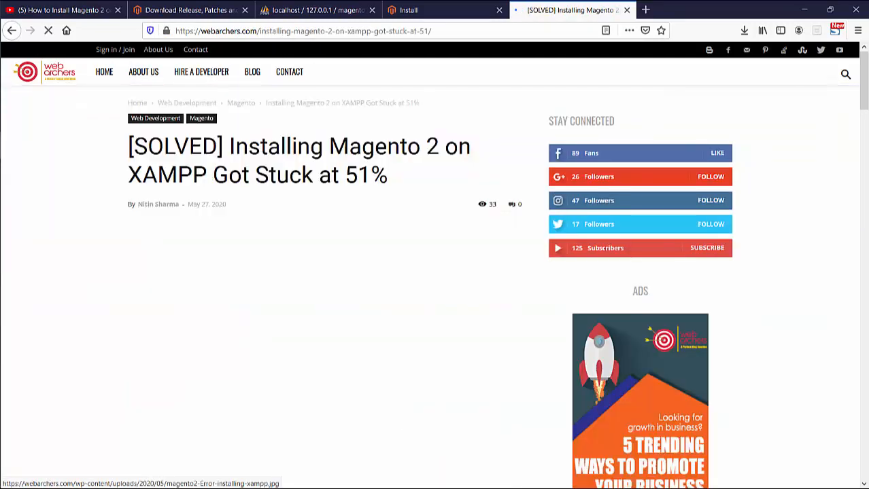
scroll(435, 265, down, 15)
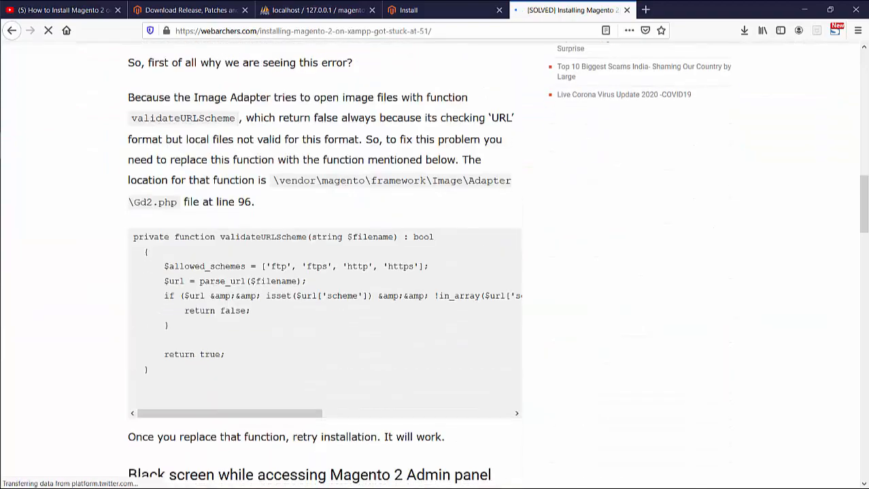
scroll(435, 265, down, 2)
scroll(435, 265, up, 1)
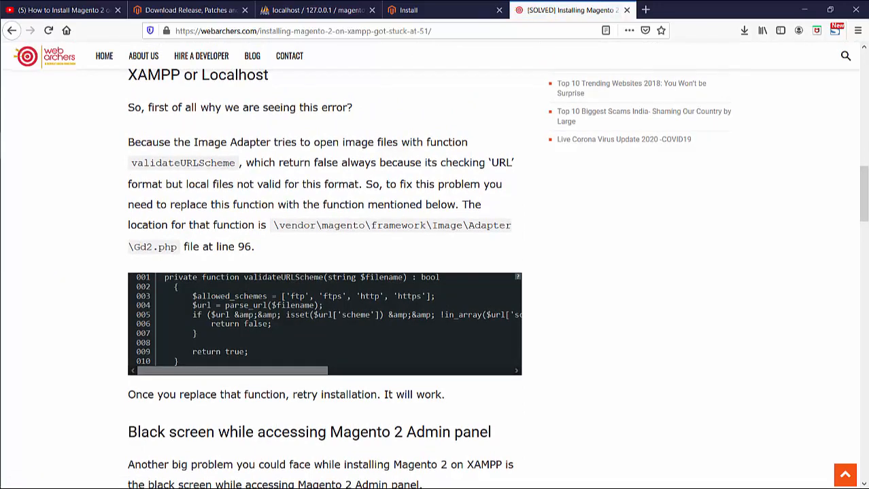
scroll(435, 265, down, 5)
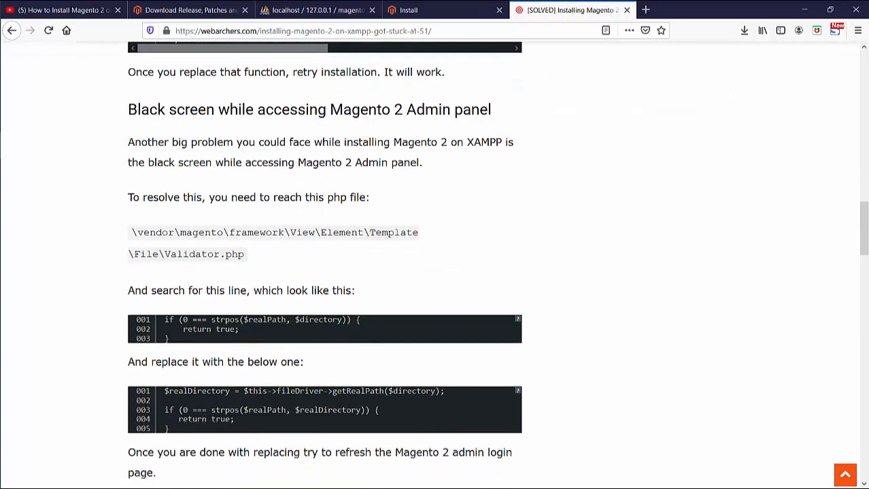
scroll(435, 265, up, 4)
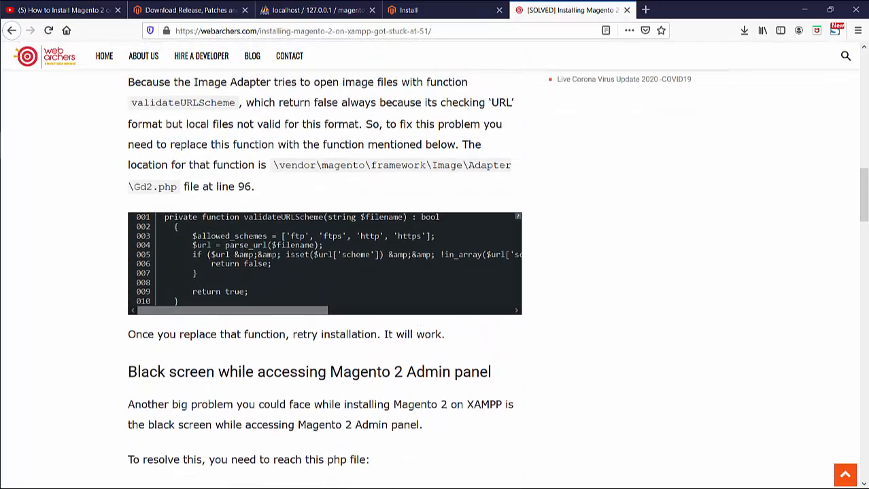
scroll(435, 272, up, 2)
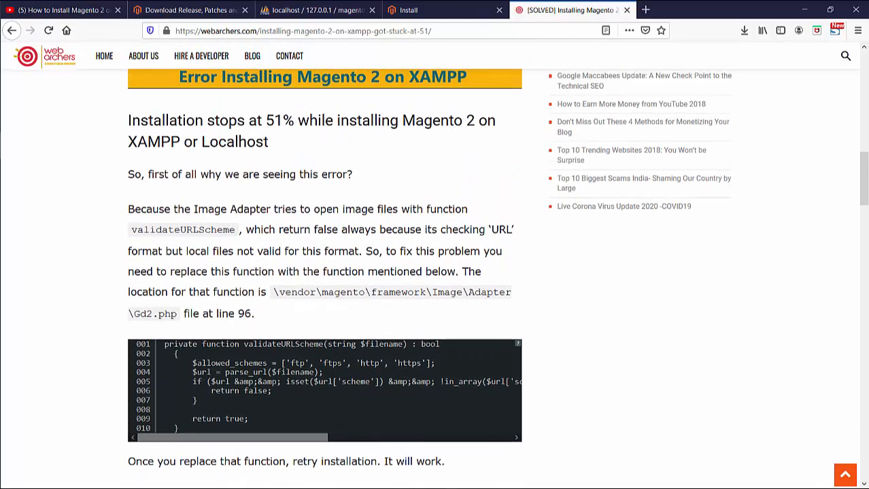
scroll(435, 265, down, 1)
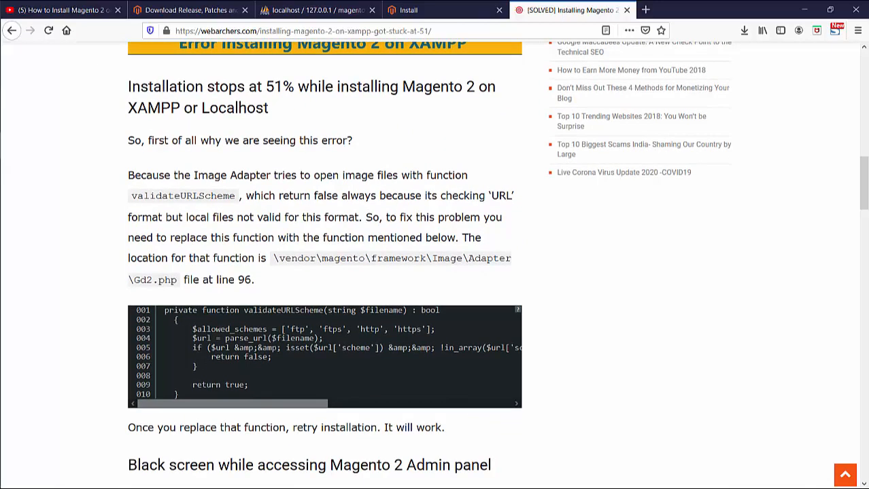
click(441, 10)
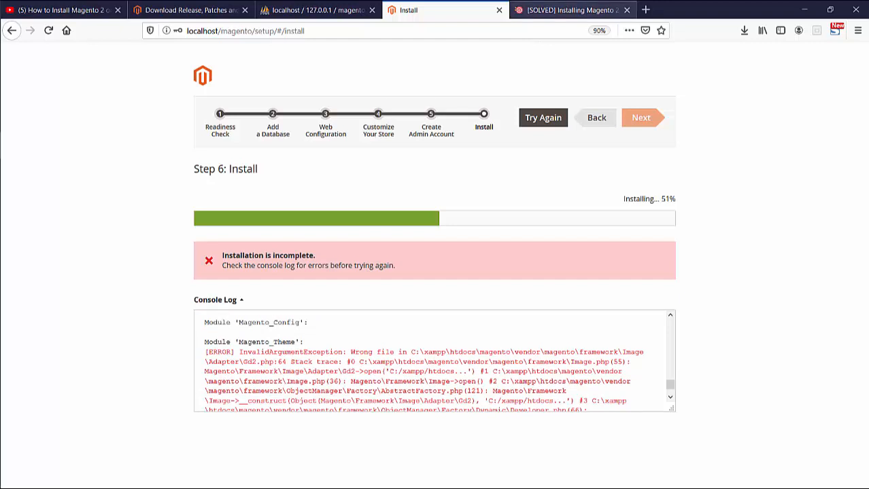
click(571, 11)
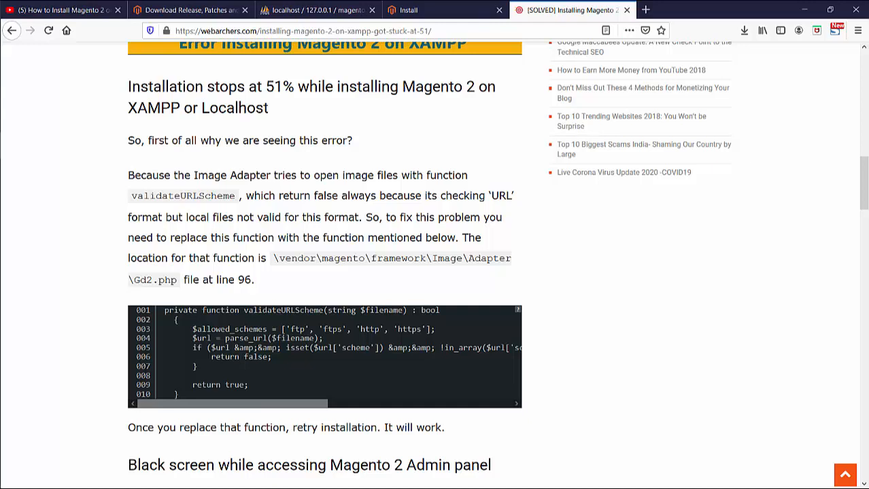
- Copy the replacement validateURLScheme code and open File Explorer at C:\xampp\htdocs
double_click(142, 280)
drag(164, 310, 179, 395)
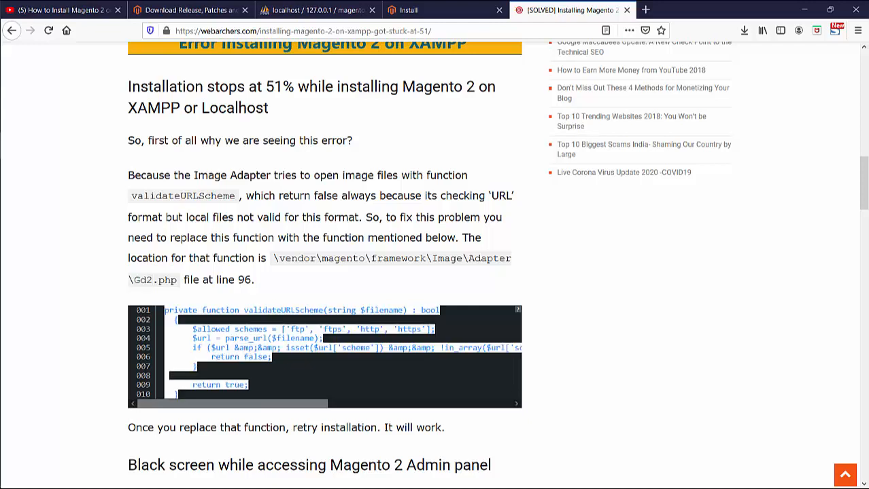
right_click(192, 352)
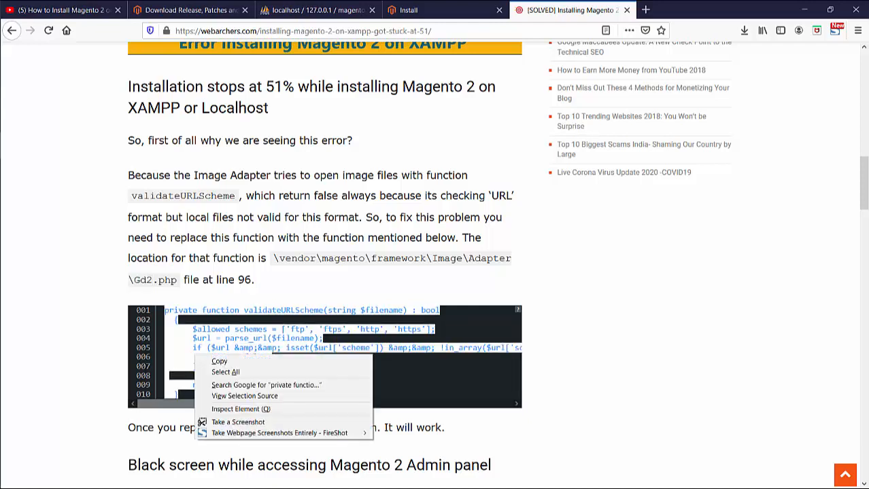
click(212, 360)
mouse_move(0, 272)
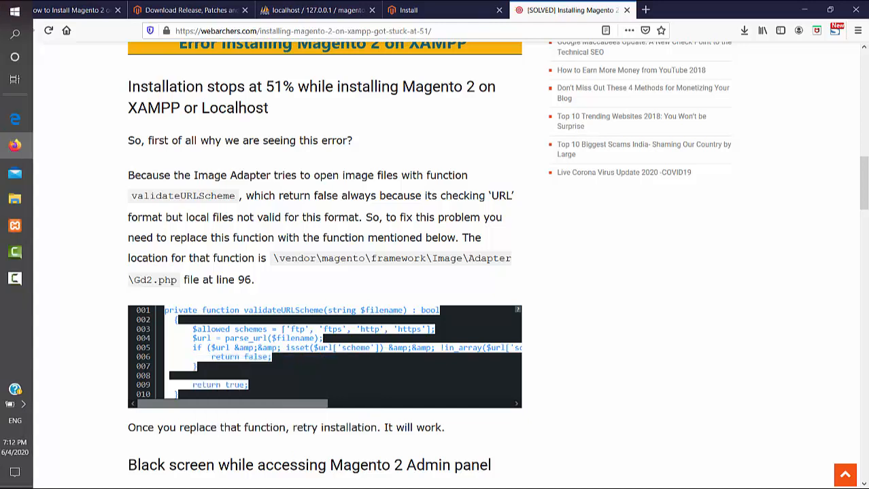
click(18, 199)
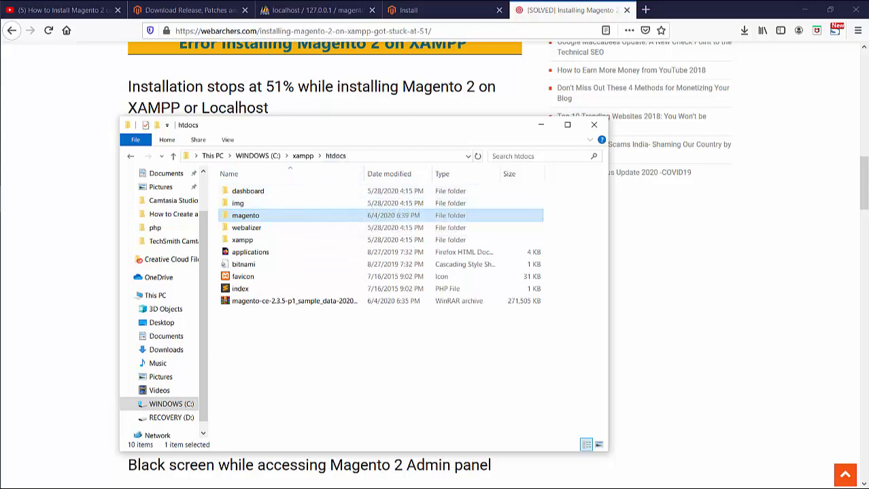
- Browse into magento > vendor > magento > framework
key(Return)
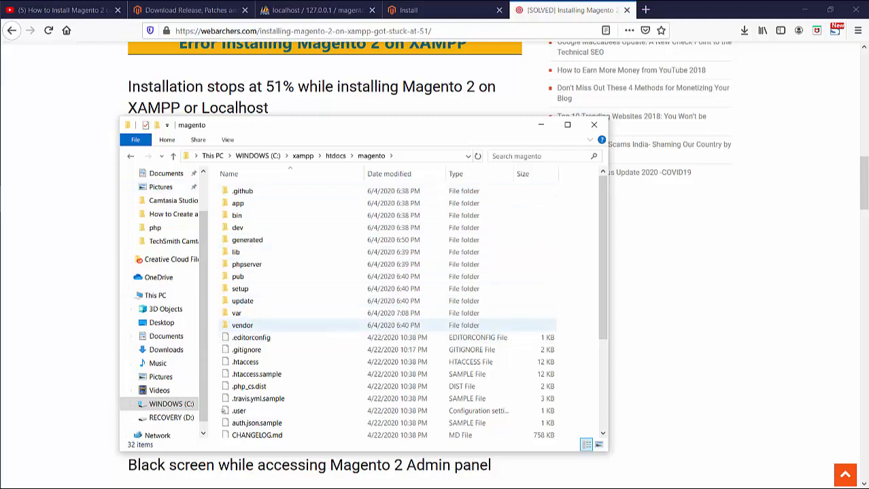
click(243, 326)
key(Return)
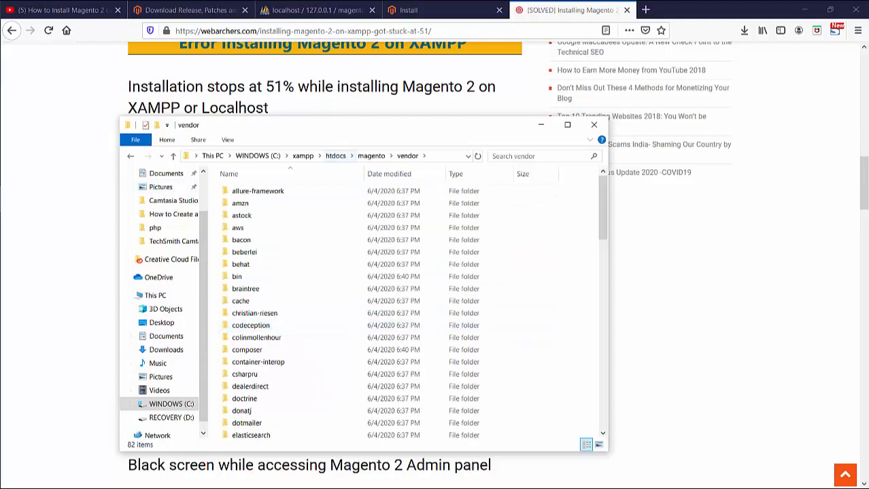
drag(384, 129, 510, 104)
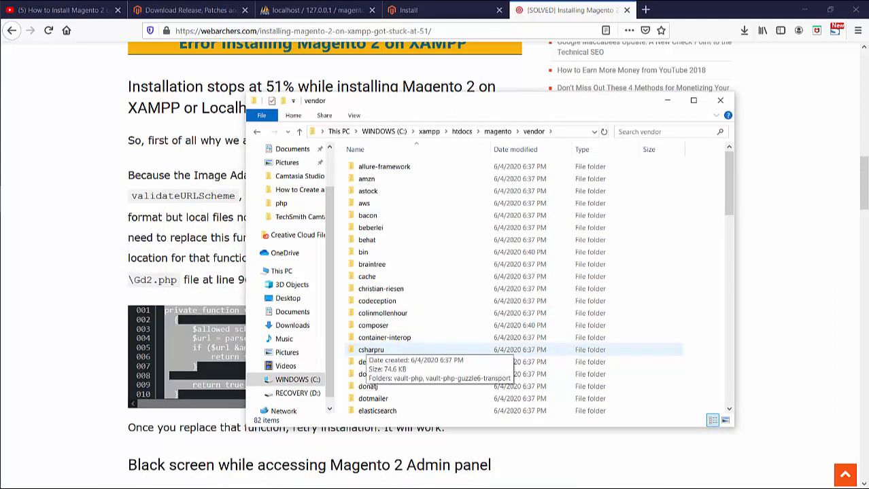
scroll(407, 293, down, 4)
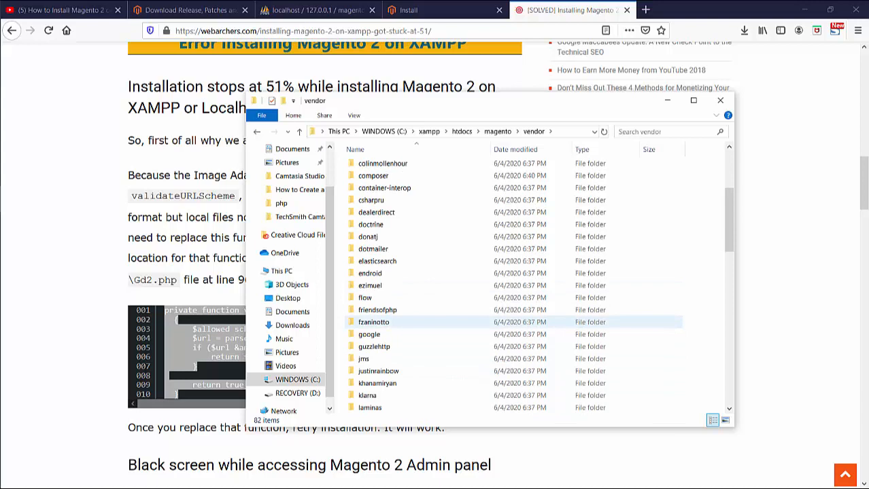
scroll(408, 358, down, 2)
click(380, 359)
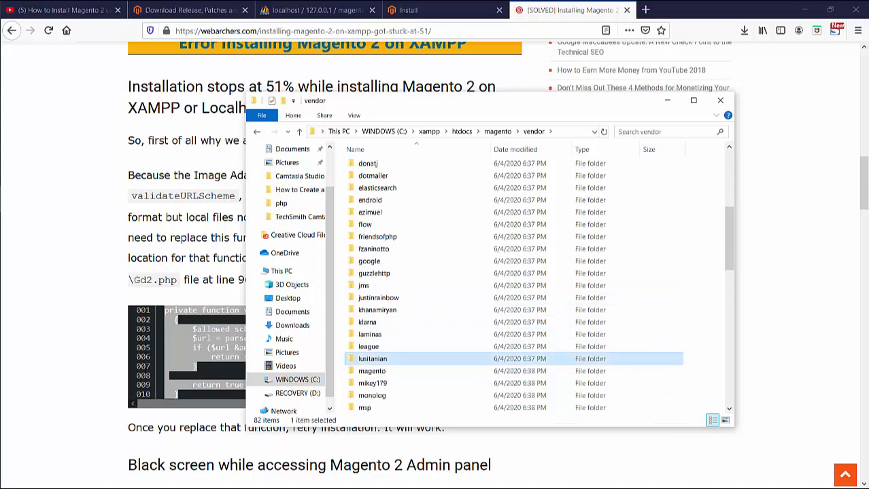
double_click(372, 371)
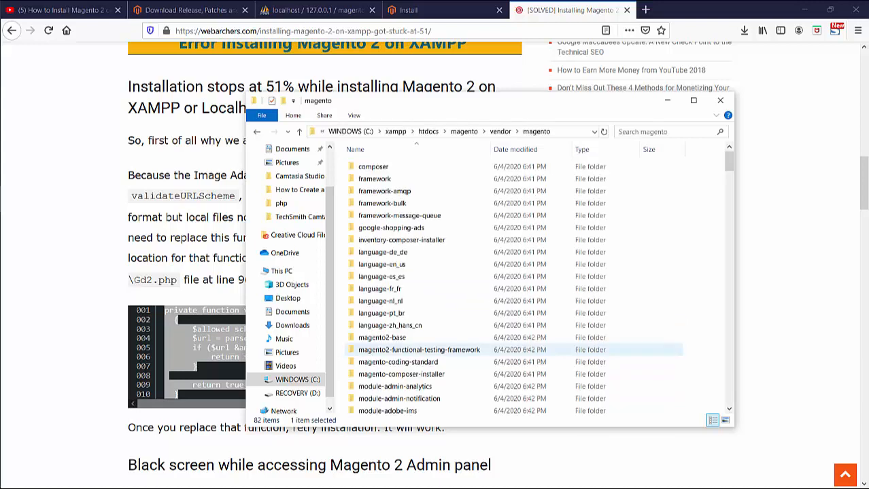
double_click(381, 179)
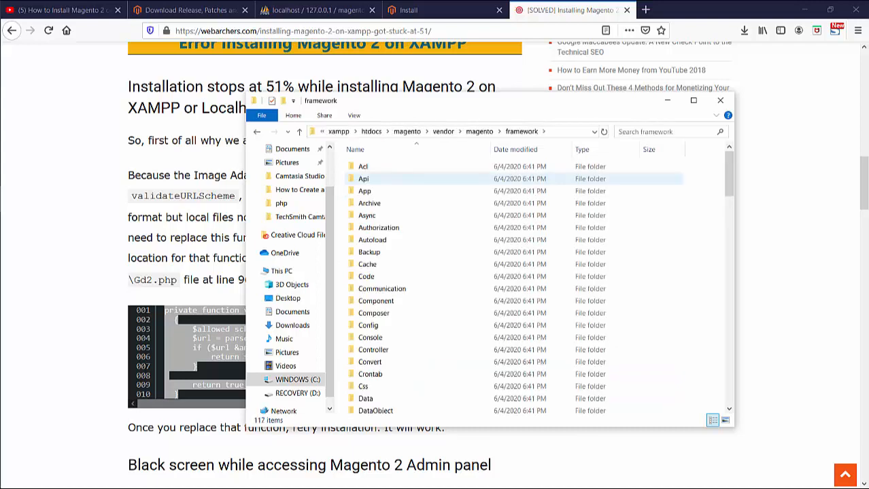
- Go into Image > Adapter and open Gd2.php in Sublime Text
click(408, 10)
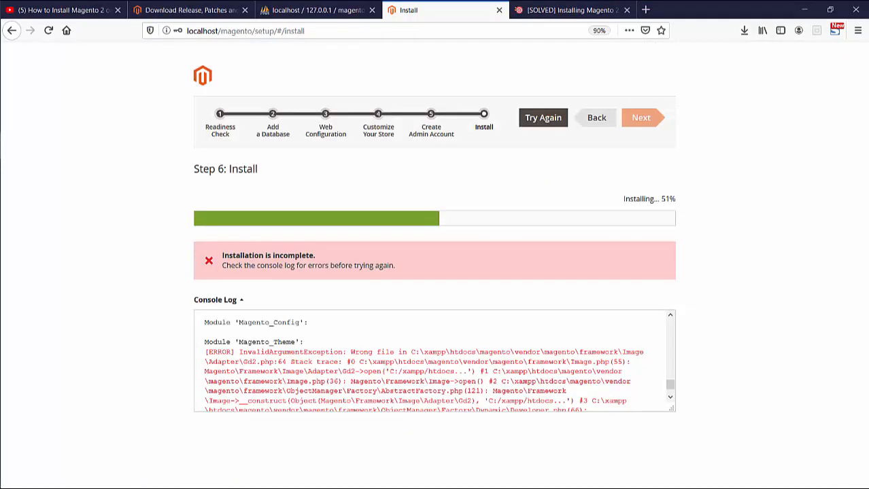
key(alt+Tab)
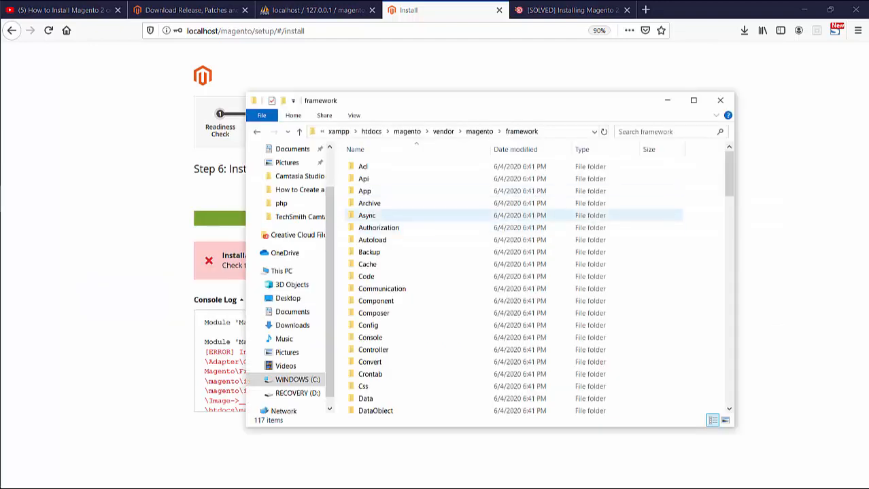
key(i)
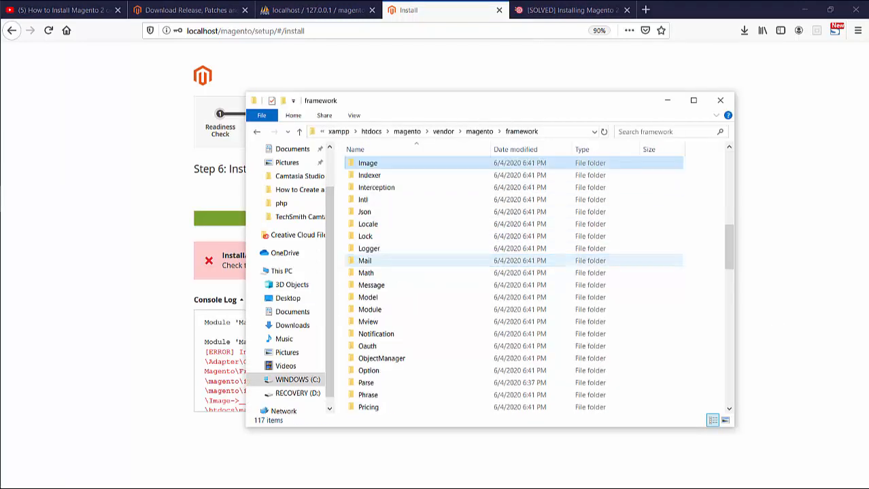
key(Return)
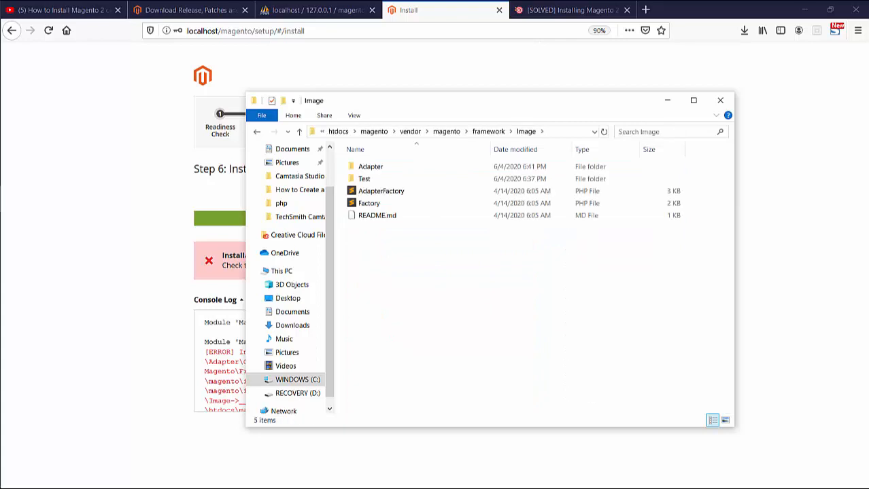
double_click(370, 167)
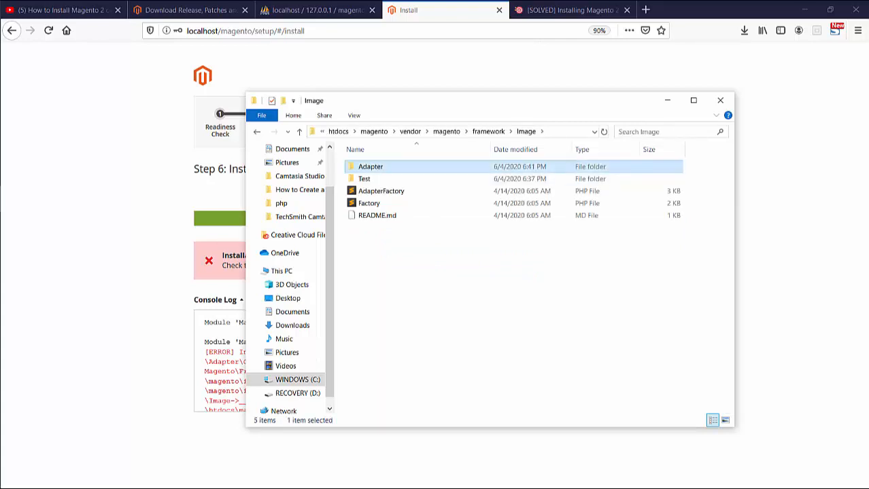
click(365, 216)
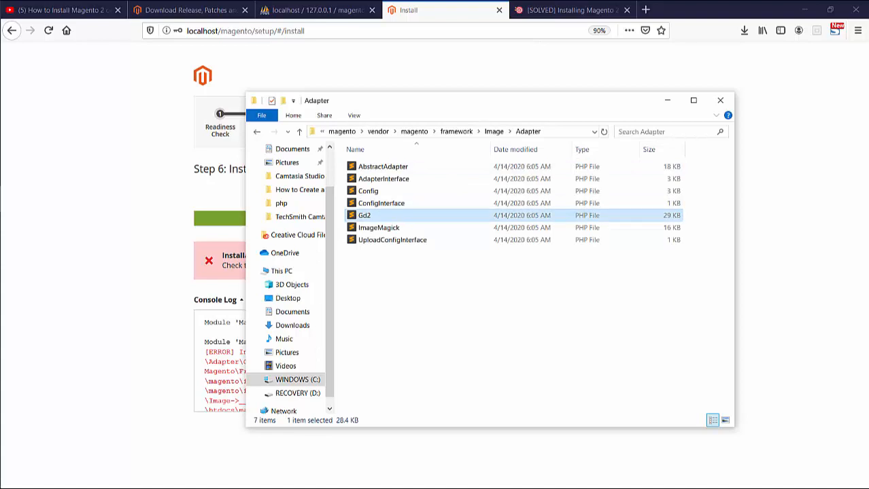
key(Return)
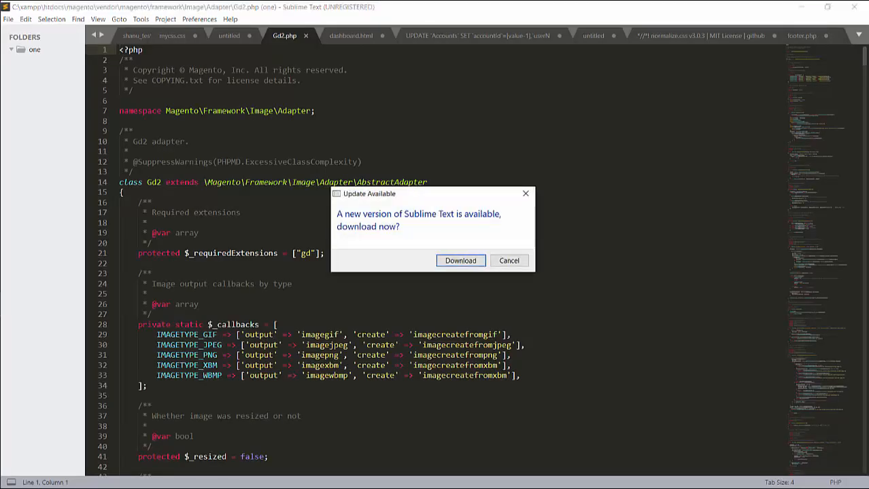
- Decline the Sublime Text update prompt and scroll to the validateURLScheme function
key(Tab)
key(Return)
scroll(465, 261, down, 1)
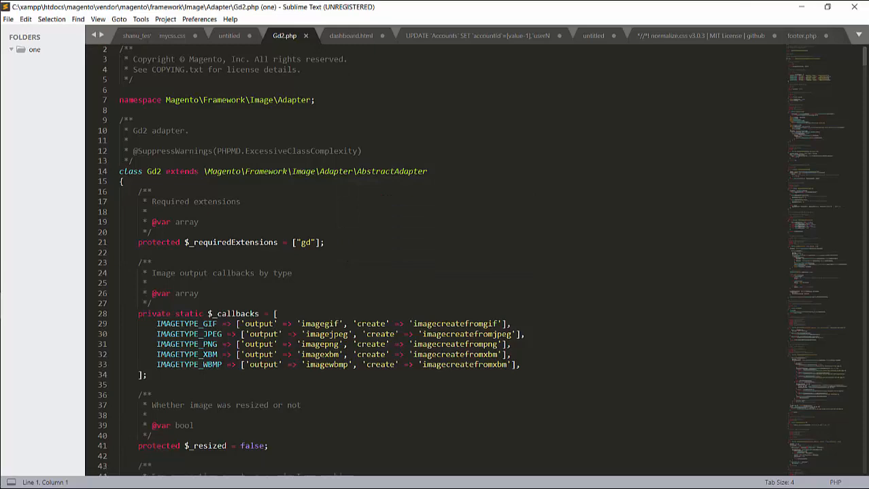
scroll(465, 261, down, 20)
scroll(465, 260, up, 9)
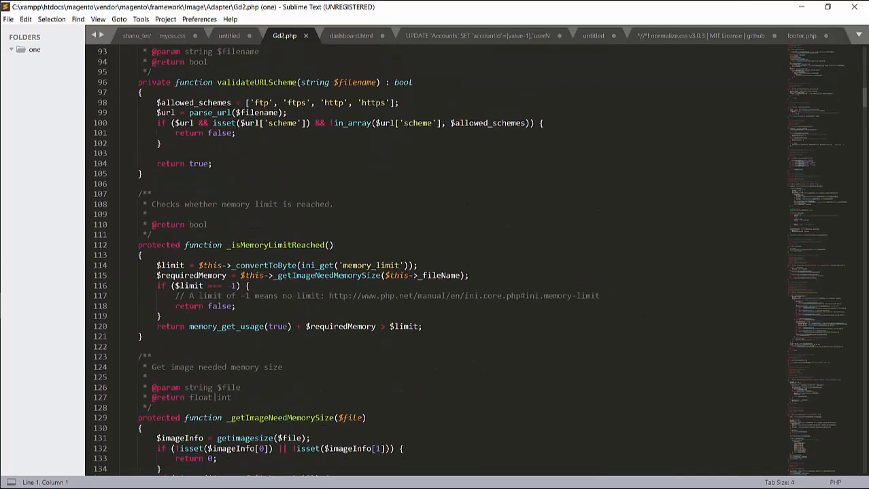
scroll(465, 260, up, 3)
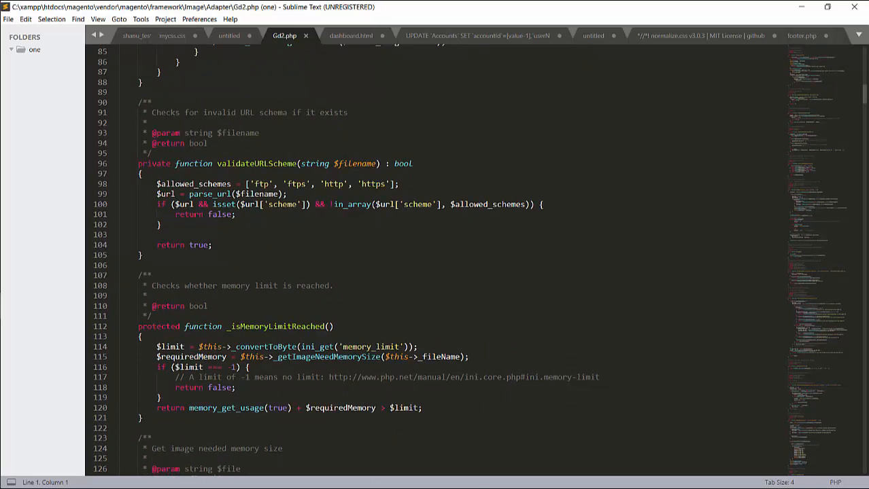
- Replace validateURLScheme with the pasted file_exists-checking version, indent its body, and save Gd2.php
drag(138, 164, 141, 255)
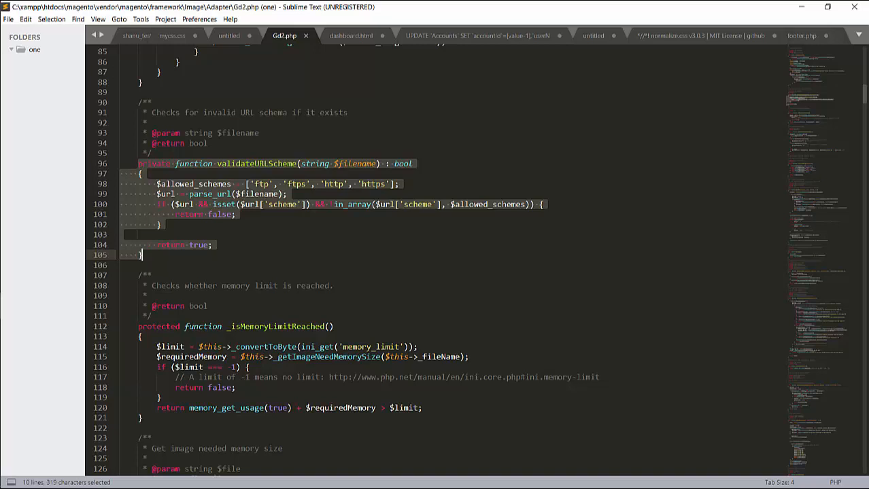
key(BackSpace)
text(private function validateURLScheme(string $filename) : bool   {       $allowed_schemes = ['ftp', 'ftps', 'http', 'https'];       $url = parse_url($filename);       if ($url &amp;&amp; isset($url['scheme']) &amp;&amp; !in_array($url['scheme'], $allowed_schemes) &amp;&amp; !file_exists($filename)) {           return false;       }        return true;   })
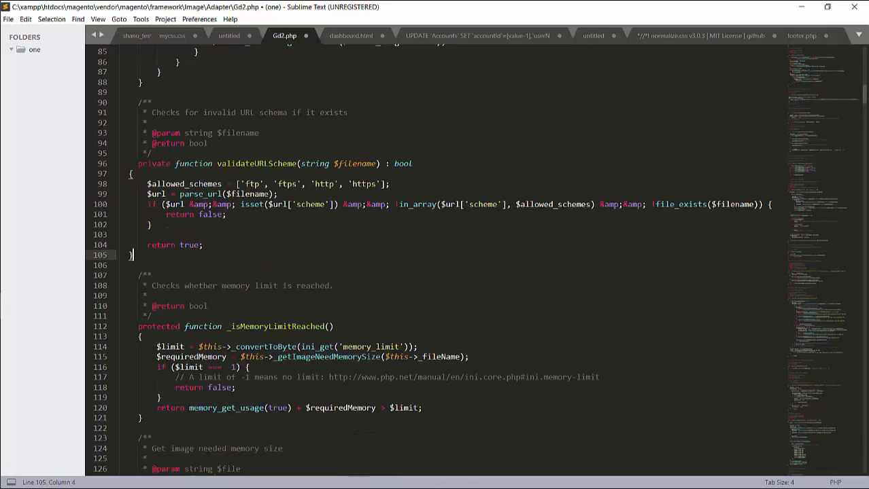
shift+click(129, 173)
key(Tab)
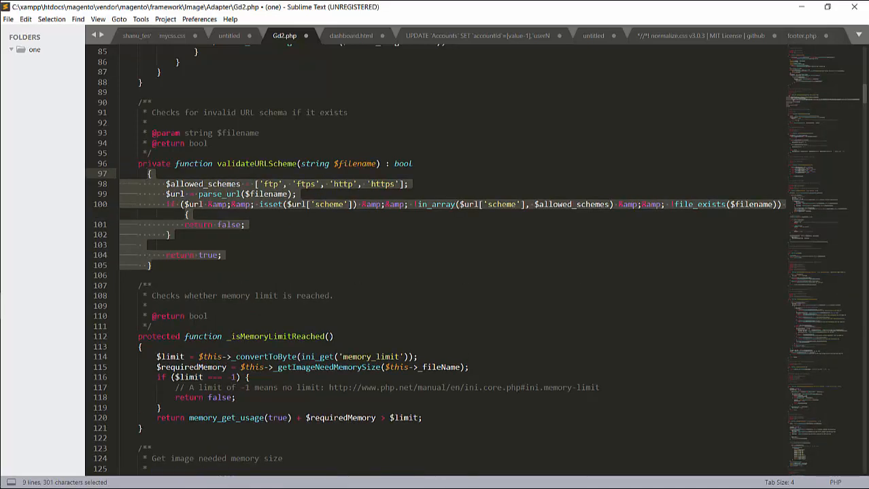
click(142, 245)
key(ctrl+s)
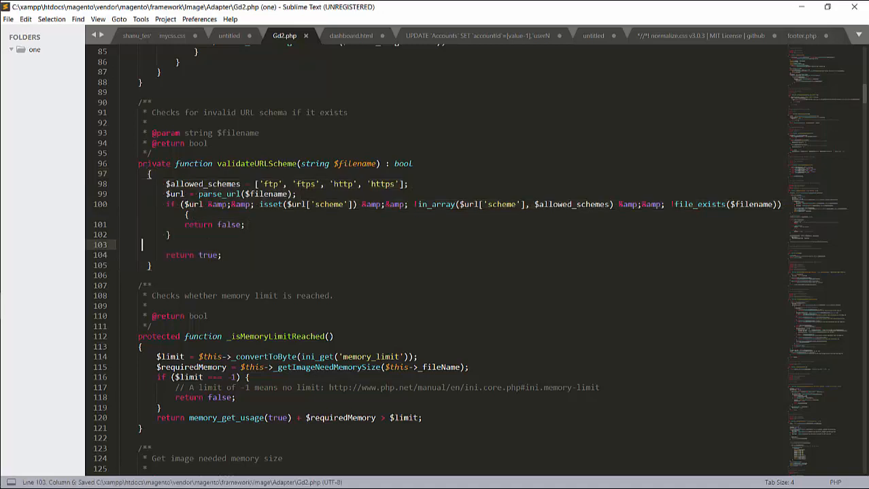
key(alt+Tab)
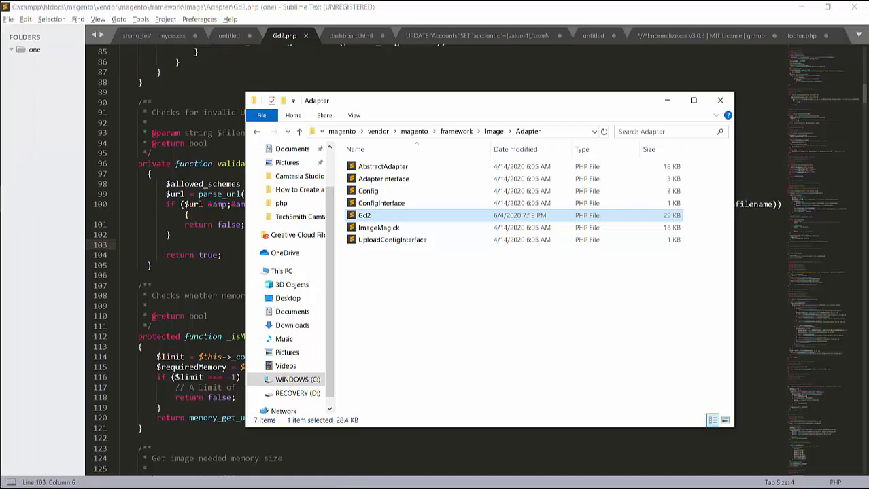
- Retry the Magento installation from the Install tab and let it run to 99%
click(17, 145)
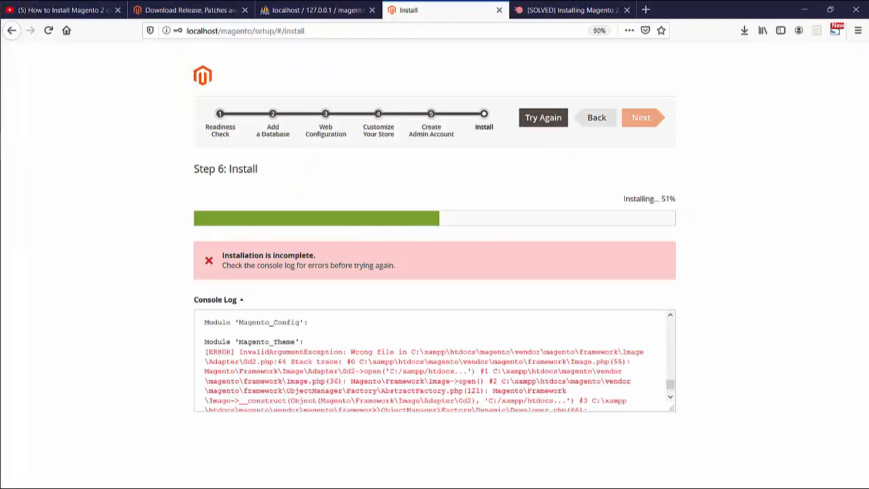
click(543, 117)
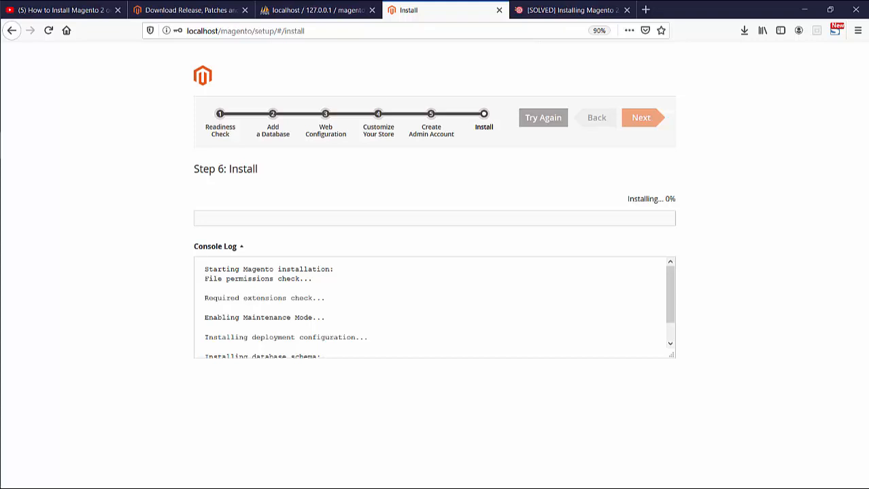
mouse_move(2, 252)
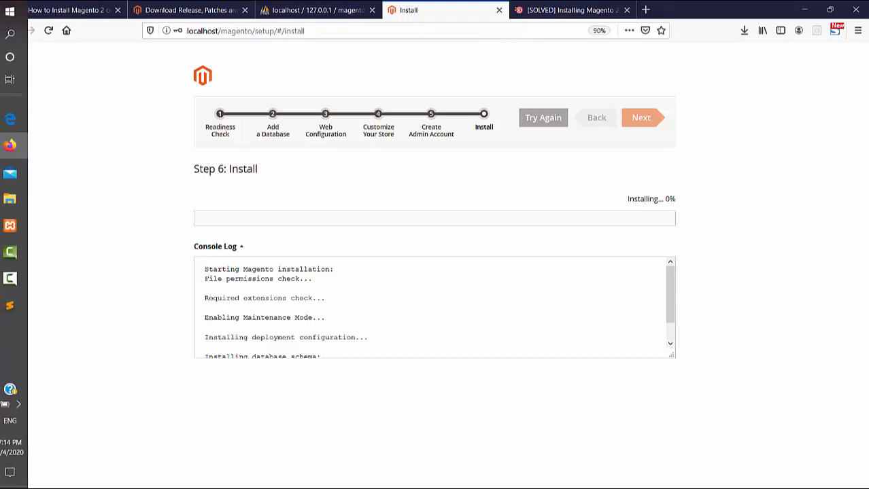
mouse_move(18, 279)
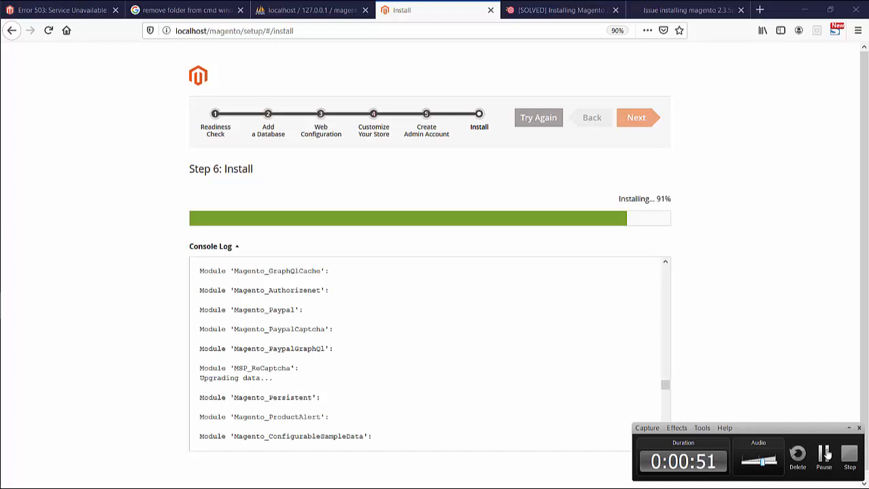
click(825, 454)
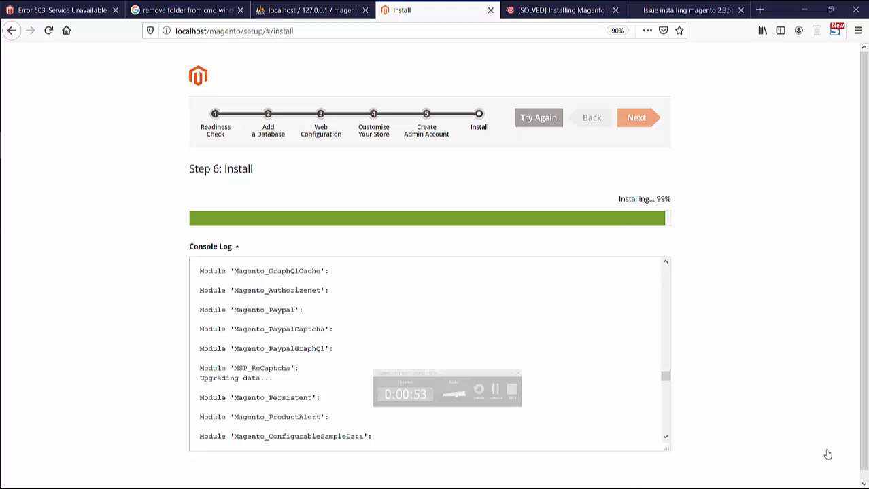
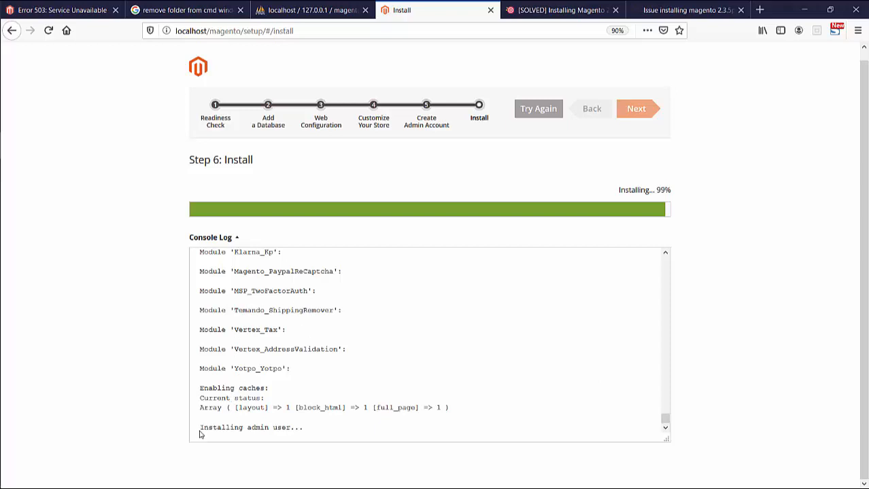
- Check the installer log, then load the localhost/magento storefront in a new tab
drag(201, 426, 293, 426)
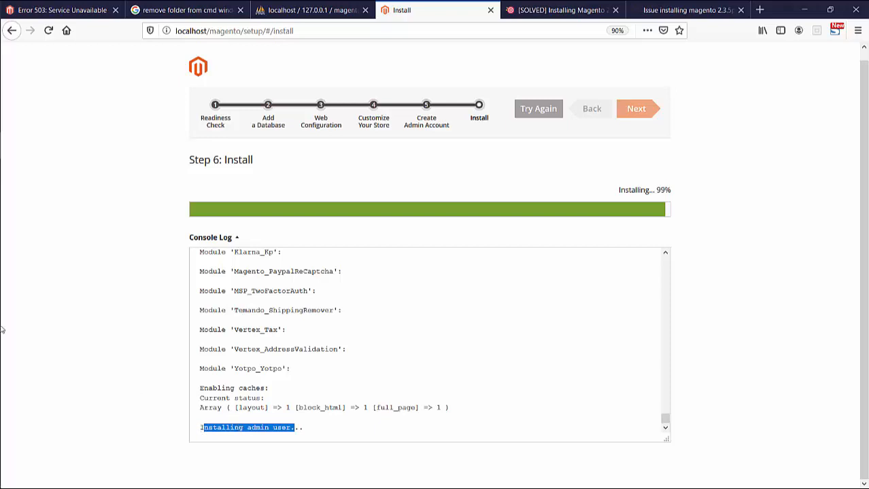
mouse_move(1, 327)
click(17, 305)
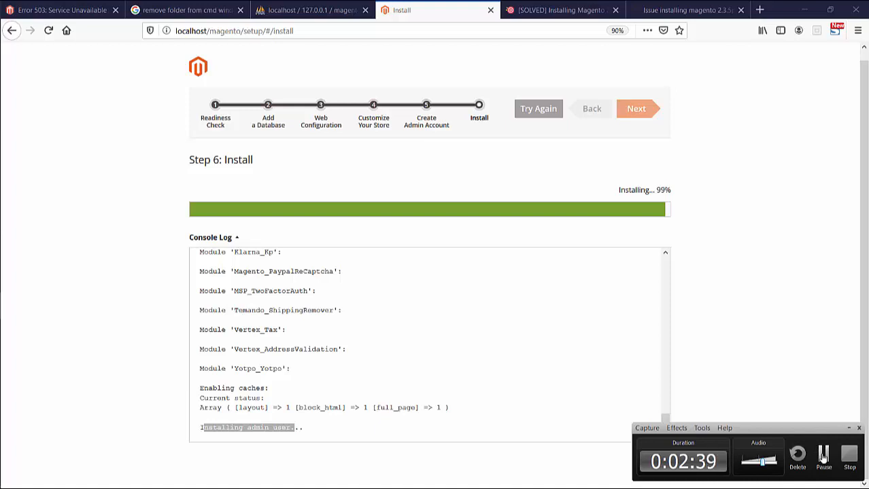
click(822, 457)
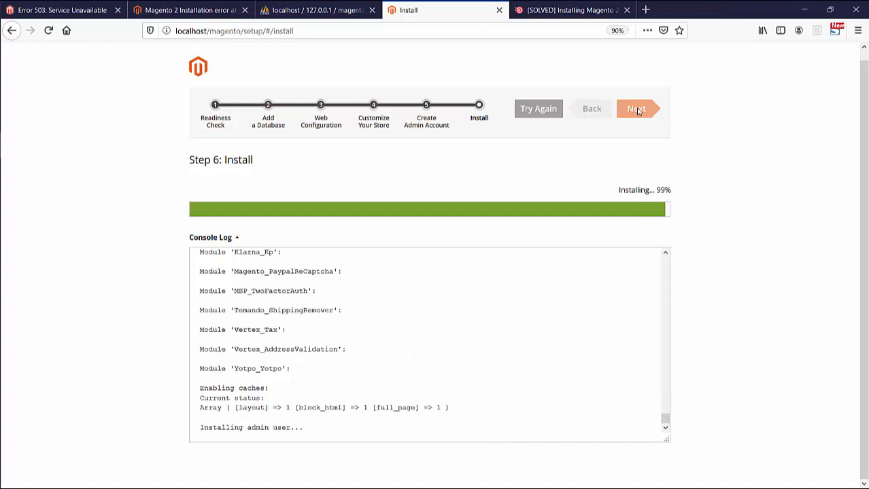
click(645, 9)
click(526, 33)
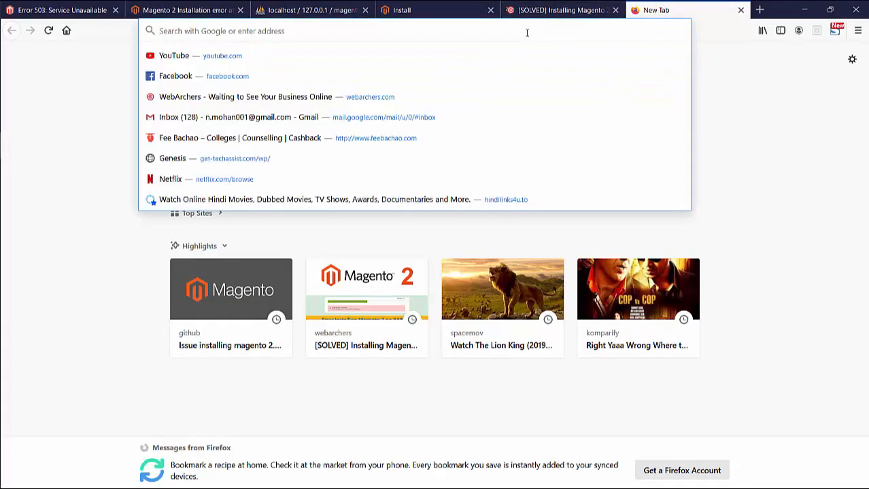
text(local)
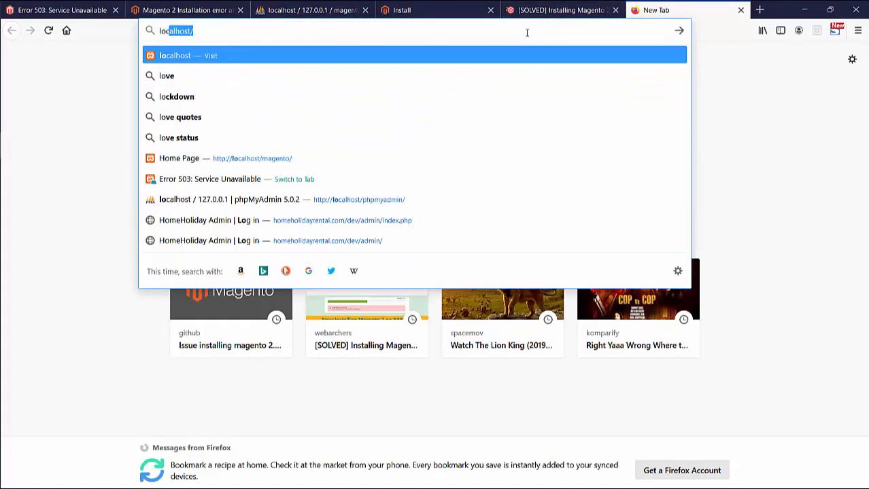
text(host/)
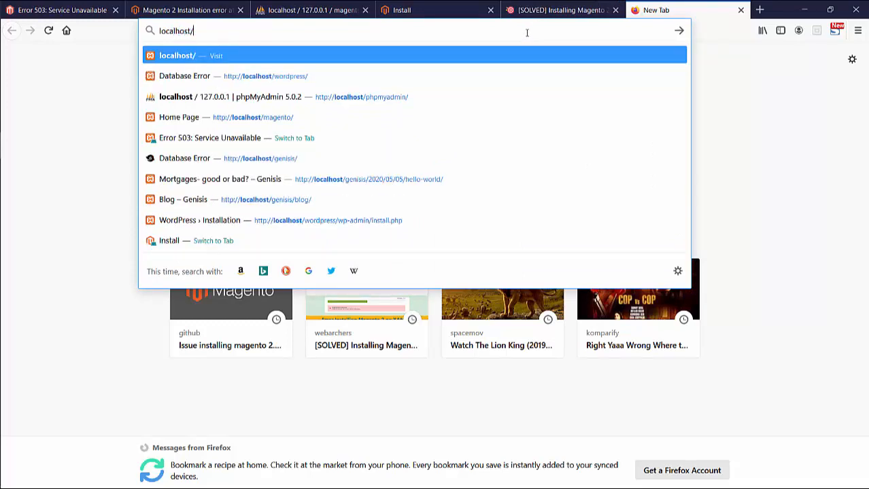
text(magento/)
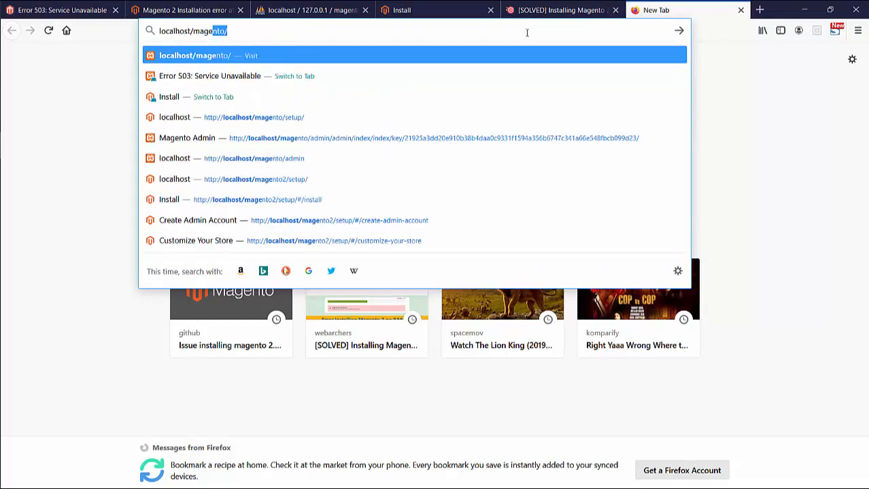
key(Return)
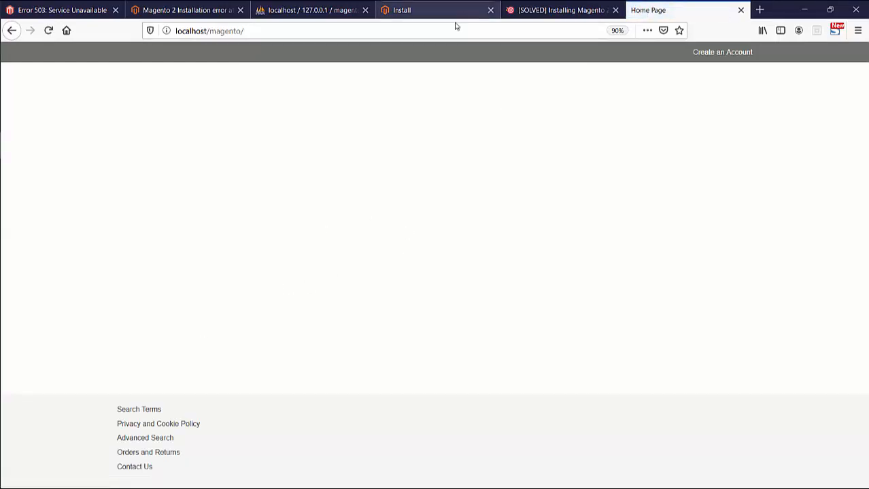
- Load localhost/magento/admin in another tab and compare the Install, Home Page and Admin tabs
click(759, 9)
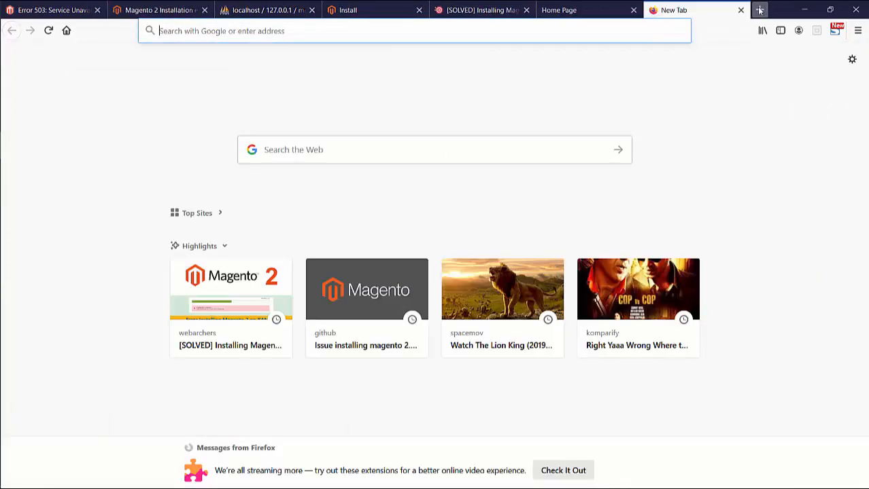
click(587, 32)
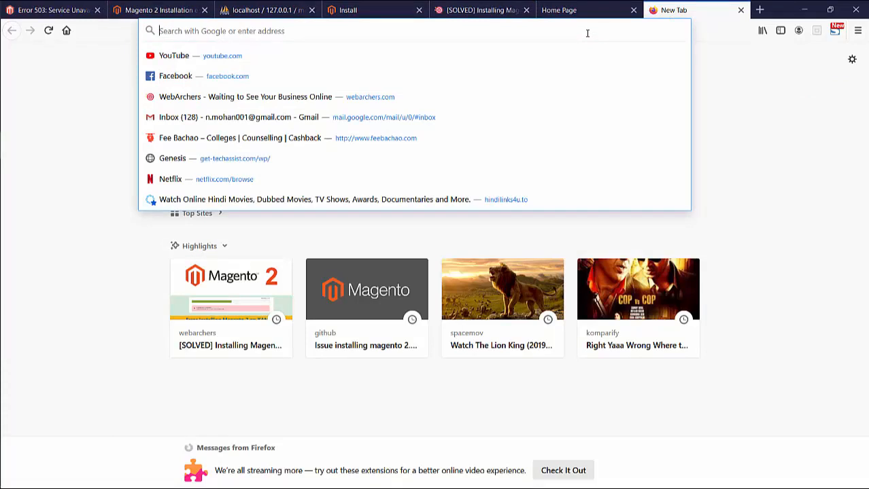
text(local)
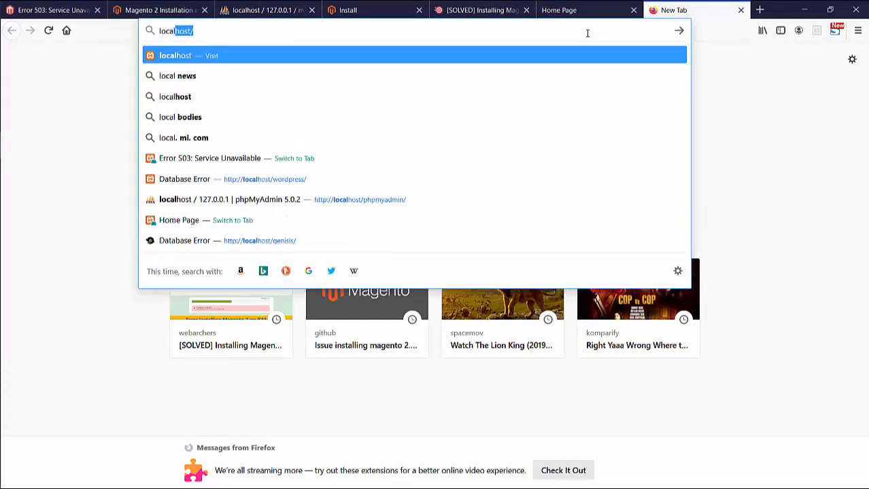
key(End)
text(mage)
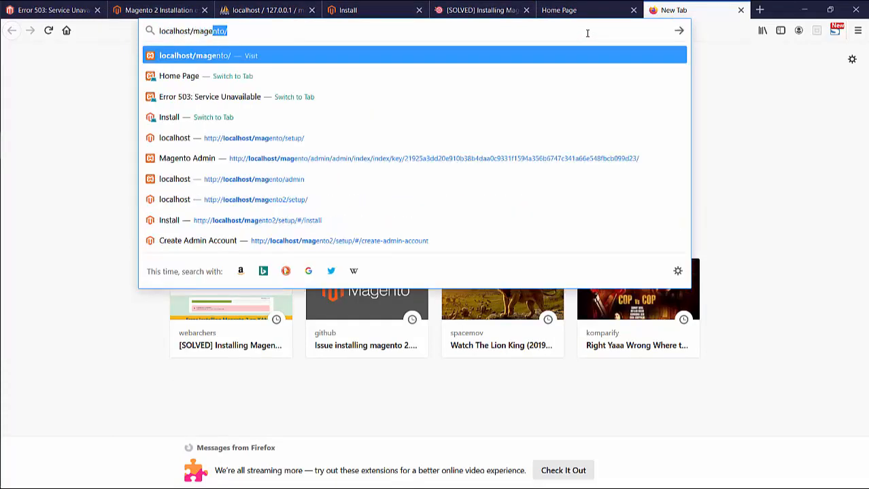
text(nto/admin)
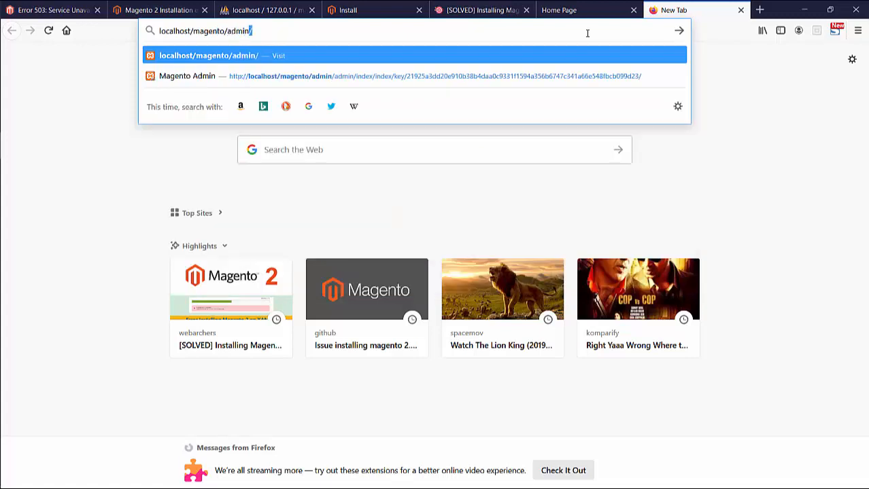
key(Return)
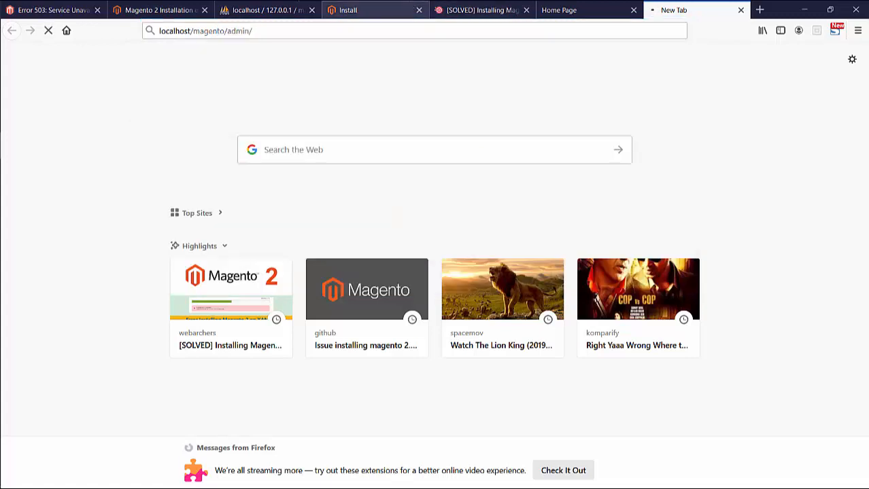
click(400, 5)
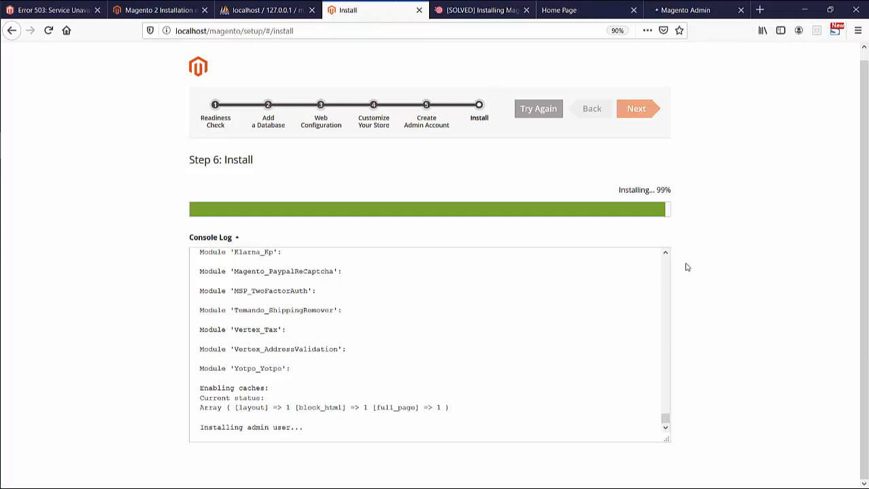
click(586, 5)
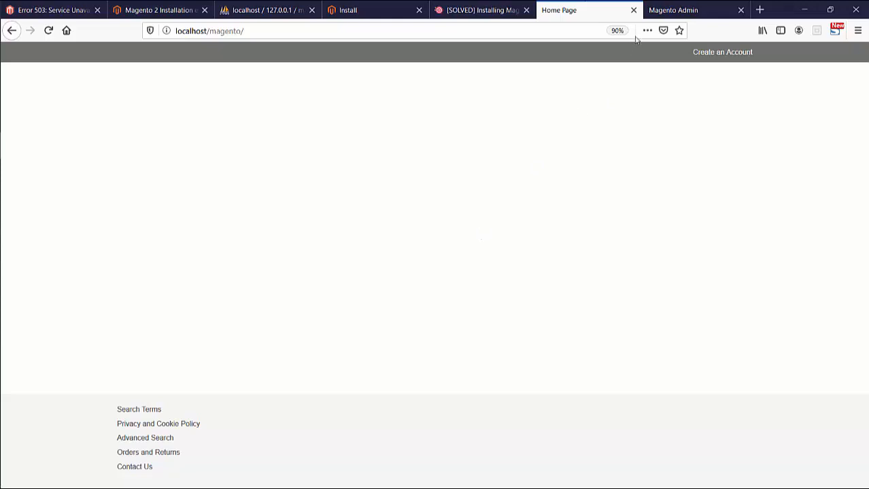
click(652, 16)
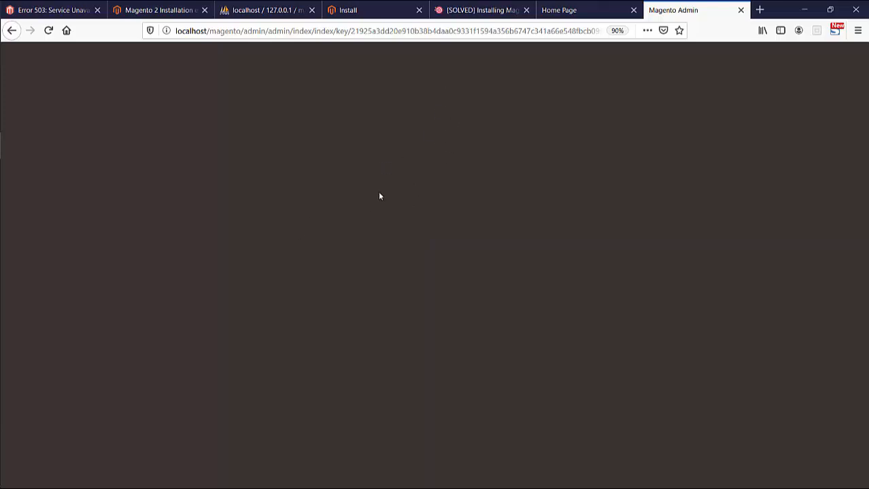
- Return to the [SOLVED] article and try selecting parts of the Validator.php file path
click(472, 10)
scroll(253, 206, up, 1)
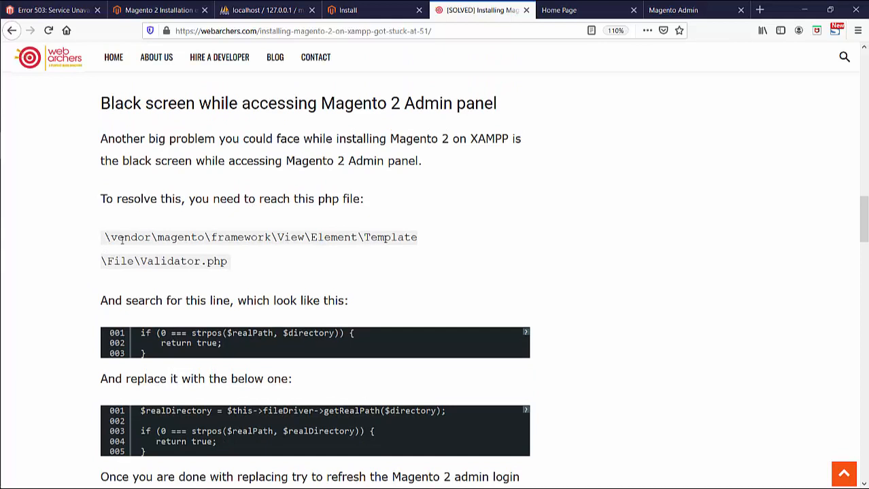
drag(121, 239, 233, 265)
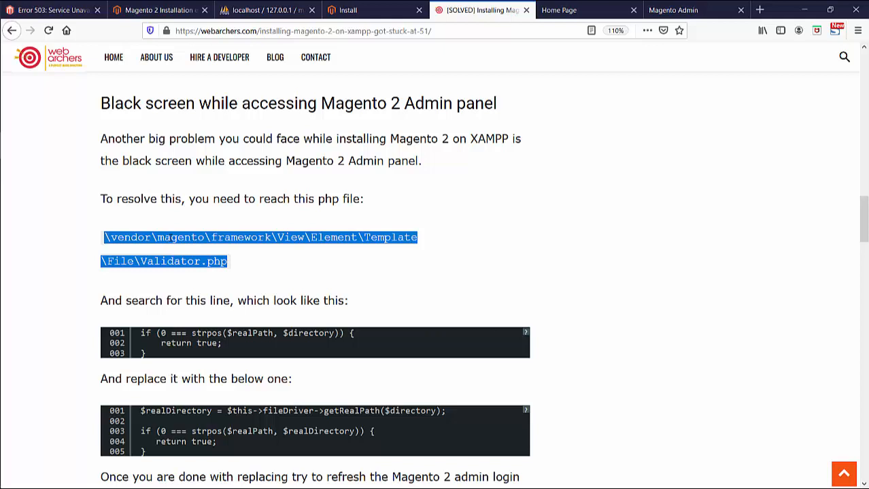
click(171, 238)
triple_click(121, 239)
click(155, 238)
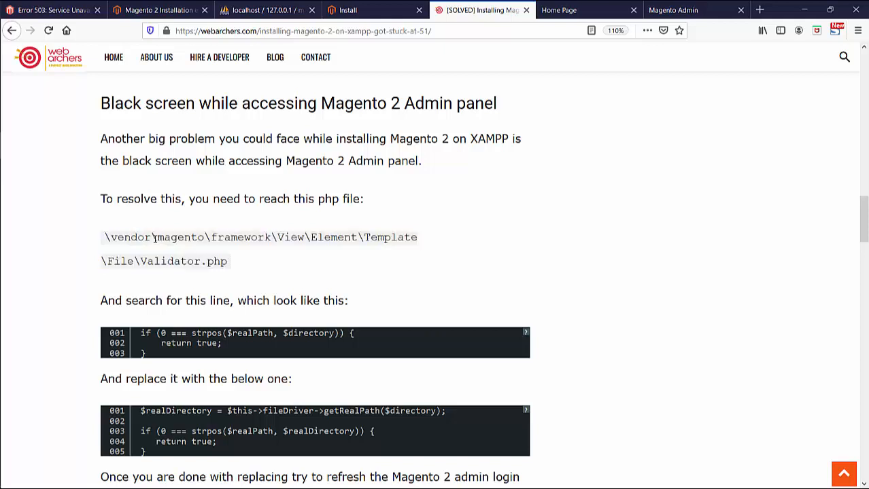
double_click(276, 237)
click(275, 238)
drag(148, 262, 243, 264)
click(242, 264)
- Copy the vendor\magento\framework\View\Element\Template\File folder path and bring File Explorer forward
mouse_move(2, 178)
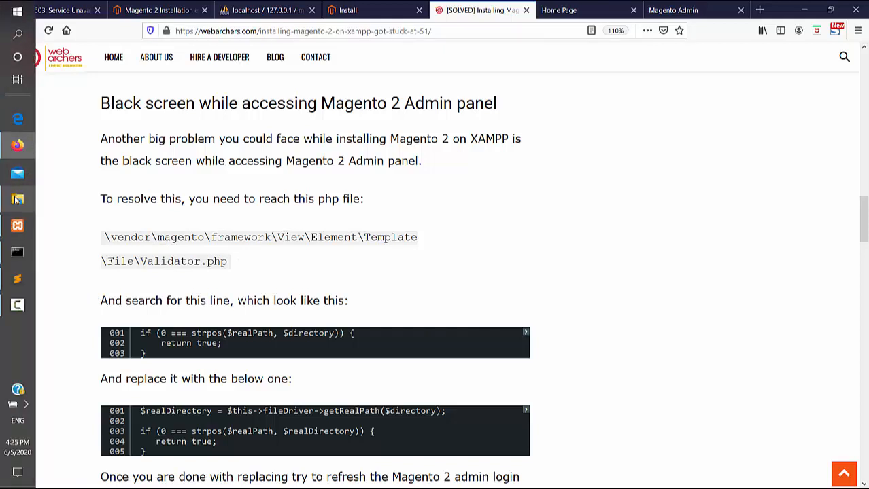
mouse_move(18, 200)
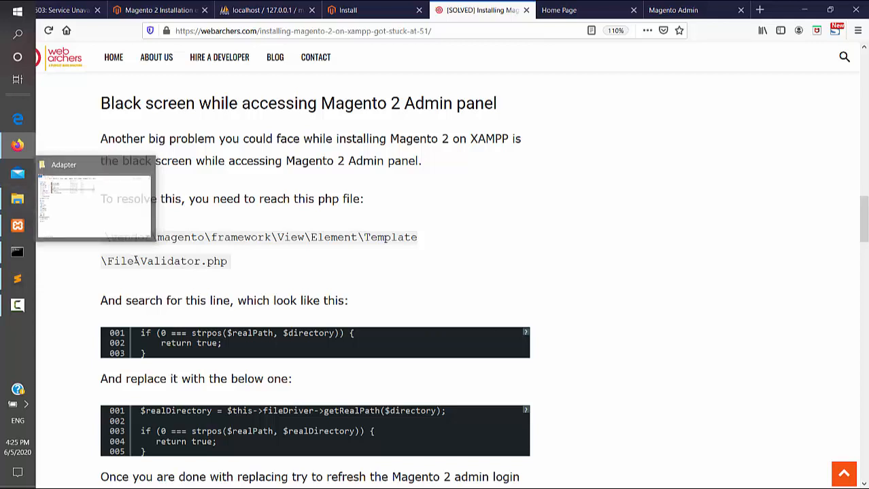
drag(136, 261, 104, 237)
key(ctrl+c)
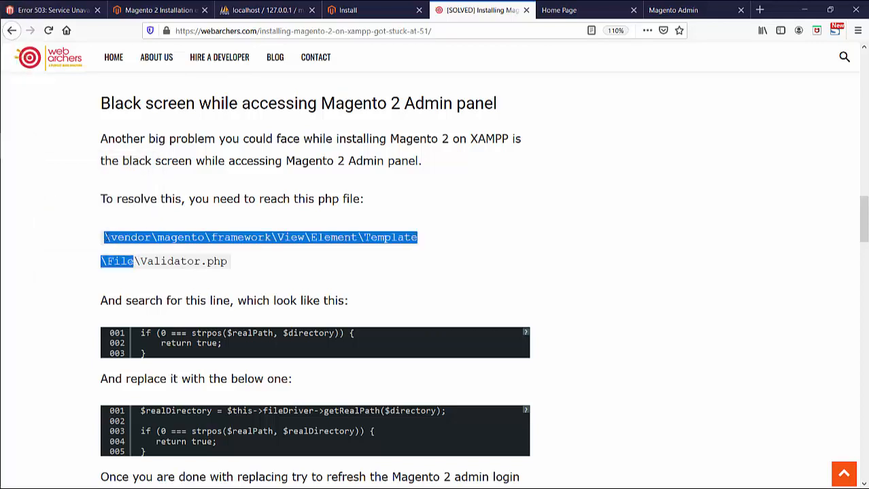
key(F9)
mouse_move(1, 216)
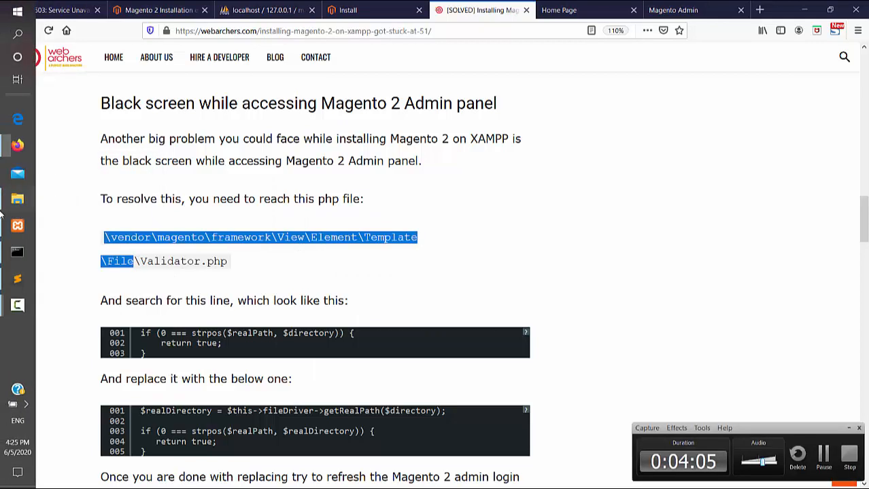
click(15, 201)
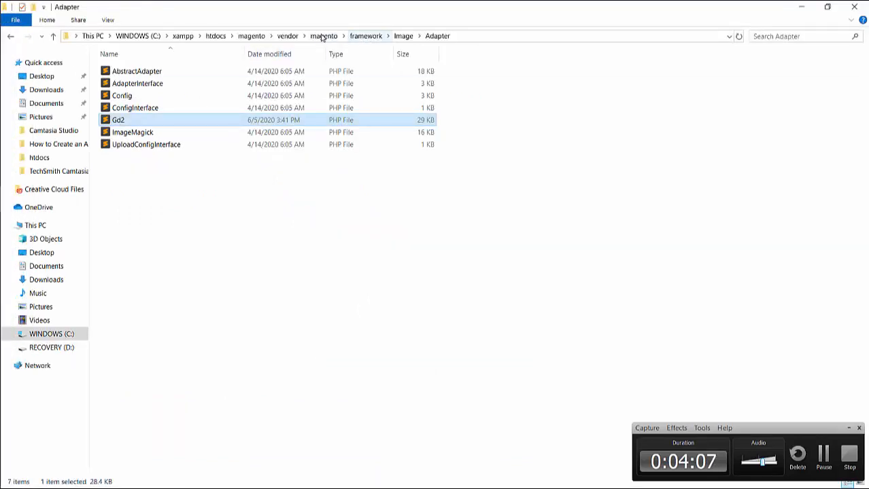
- Paste the copied path into File Explorer's address bar to reach the Template\File folder
click(270, 37)
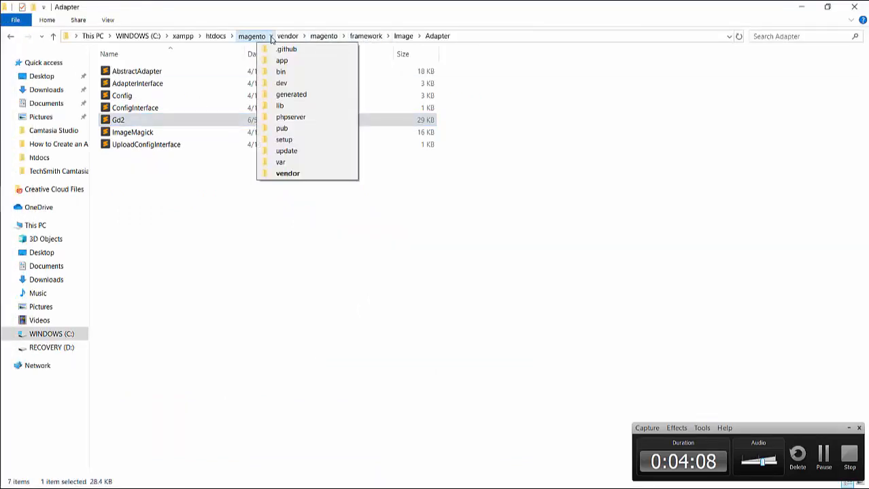
click(313, 31)
click(480, 37)
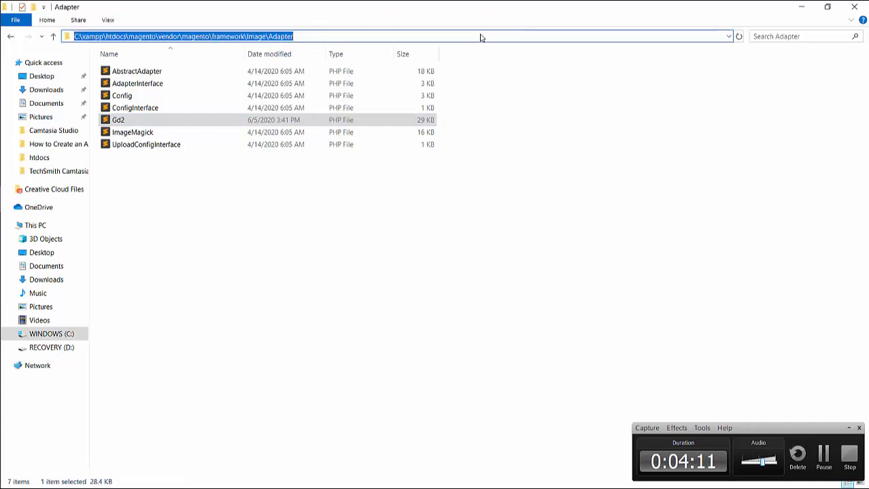
drag(480, 35, 165, 39)
key(BackSpace)
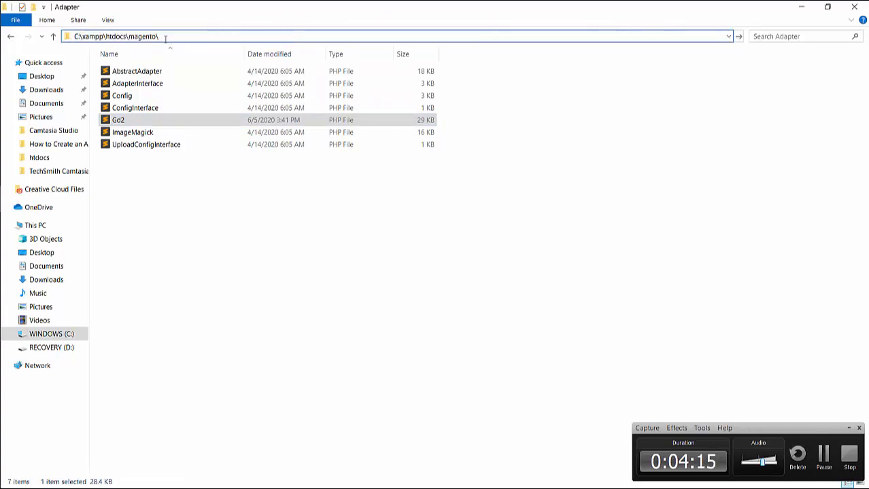
key(ctrl+v)
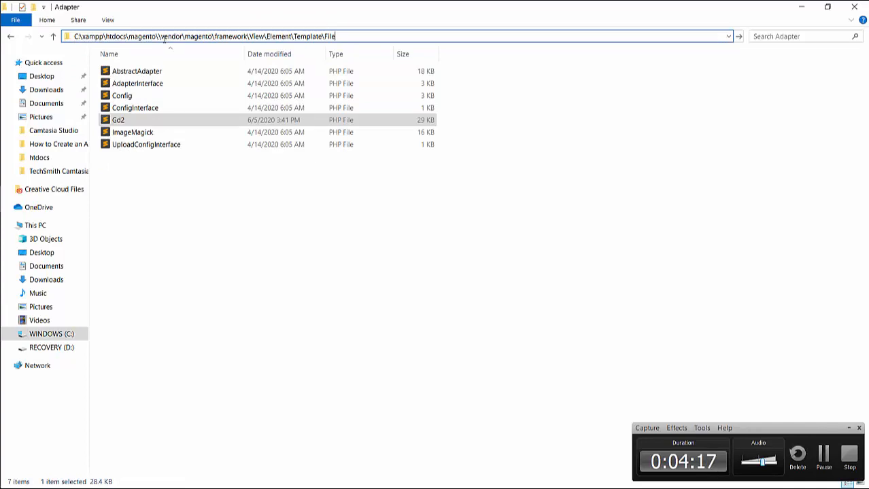
click(158, 36)
key(BackSpace)
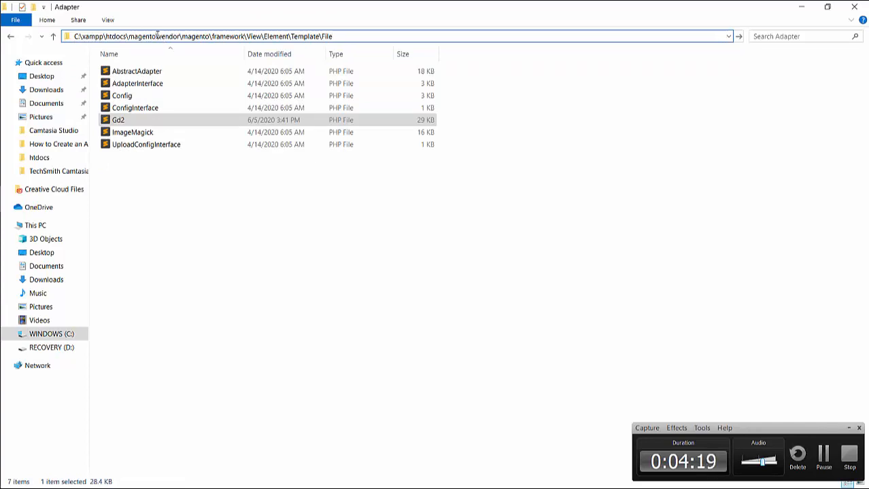
key(Return)
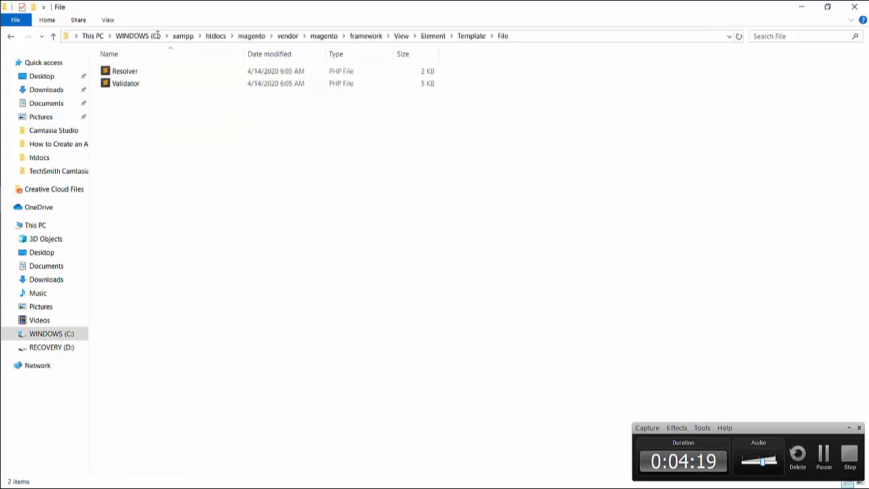
- Open Validator.php from that folder in Sublime Text
click(194, 82)
right_click(196, 82)
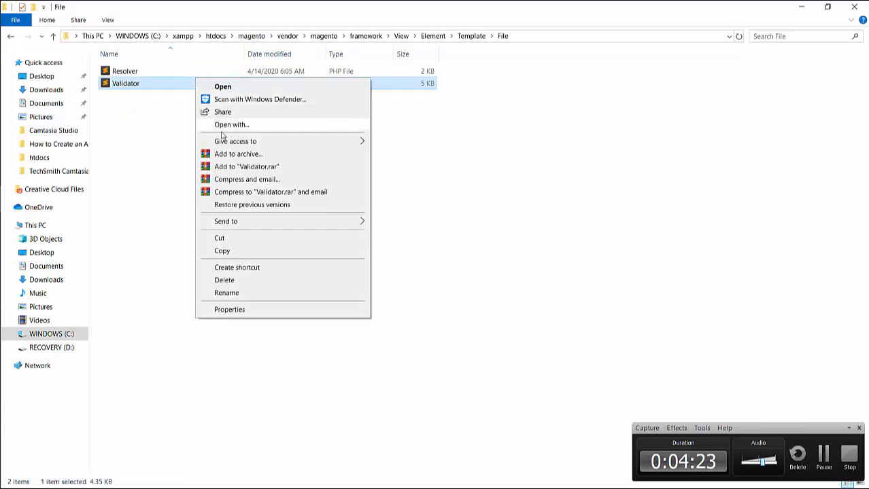
click(173, 87)
double_click(173, 87)
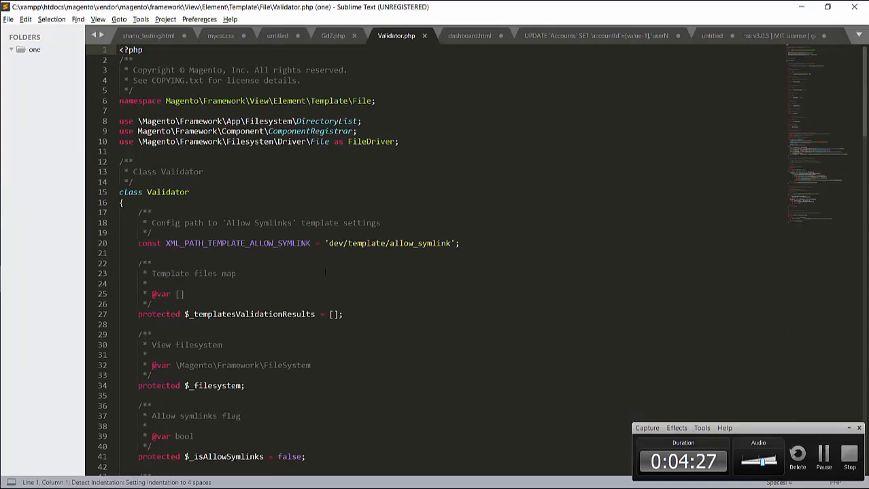
- Copy the tutorial's original strpos line and find it in Validator.php
scroll(325, 272, down, 10)
key(alt+Tab)
key(alt+Tab)
key(alt+Tab)
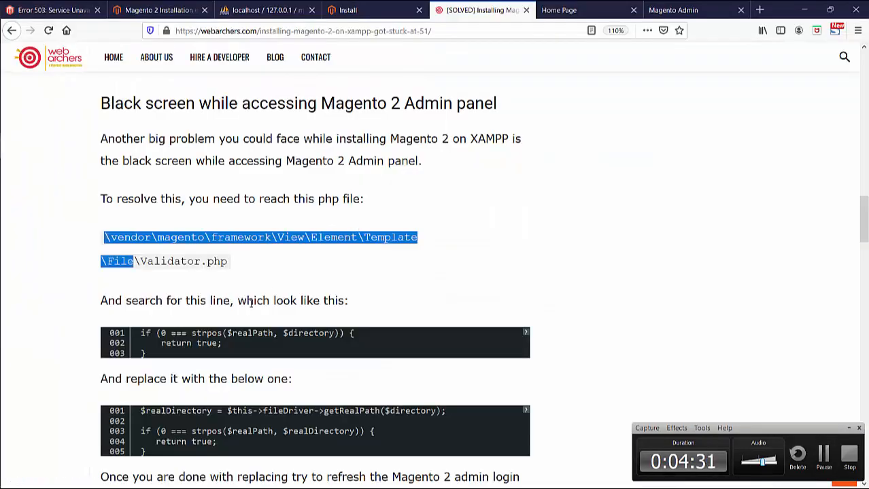
drag(141, 334, 362, 328)
key(ctrl+c)
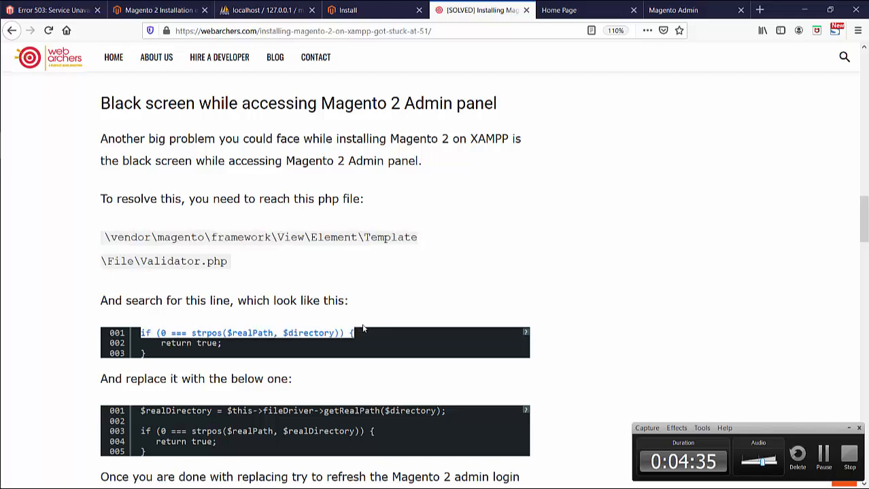
key(alt+Tab)
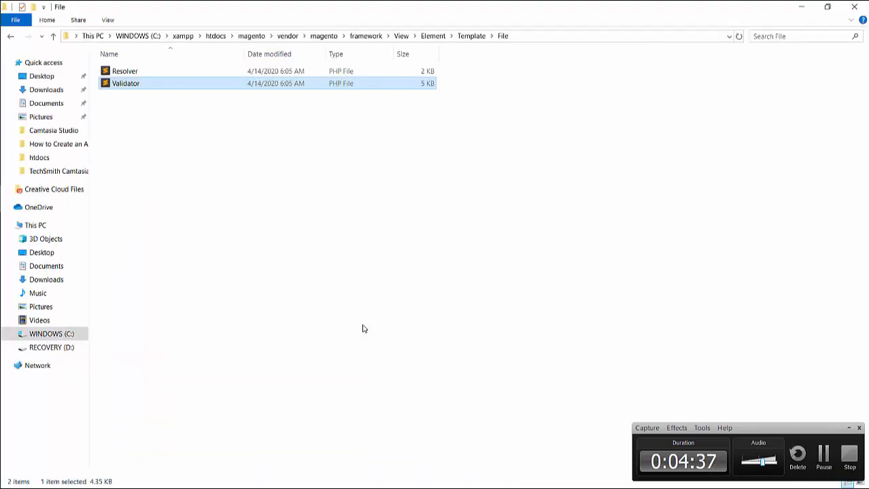
key(Tab)
key(alt+Tab)
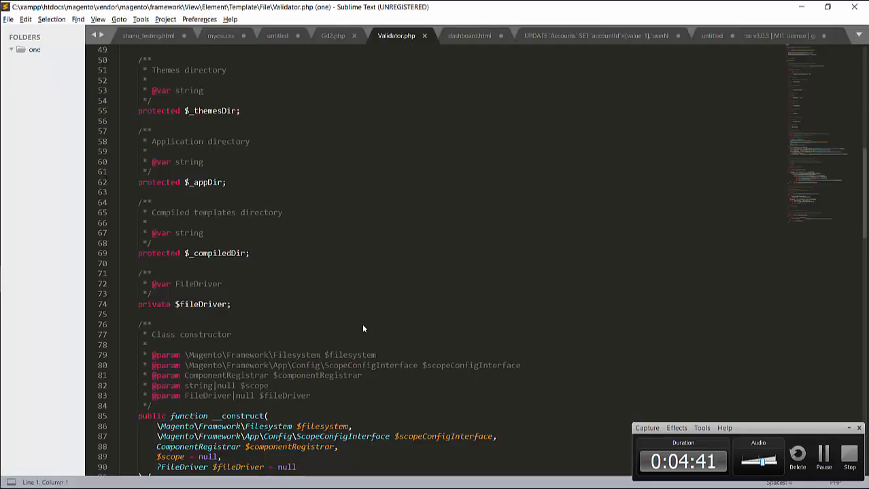
key(ctrl+f)
key(ctrl+v)
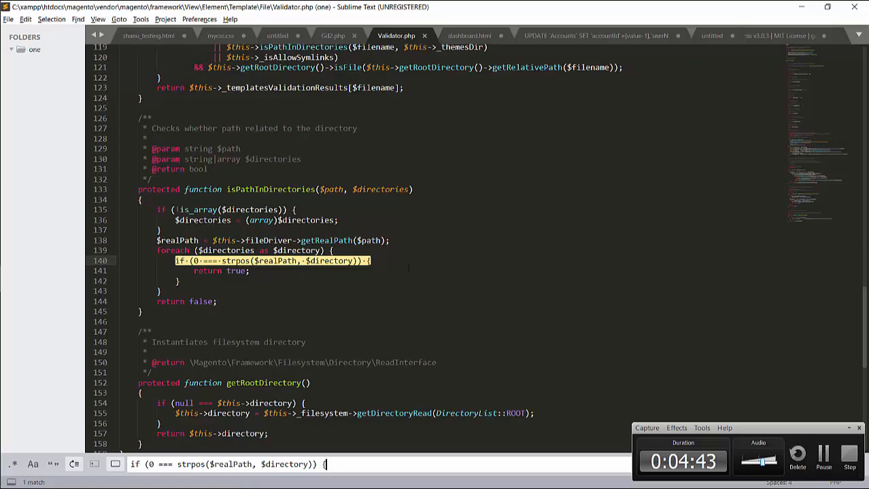
click(345, 271)
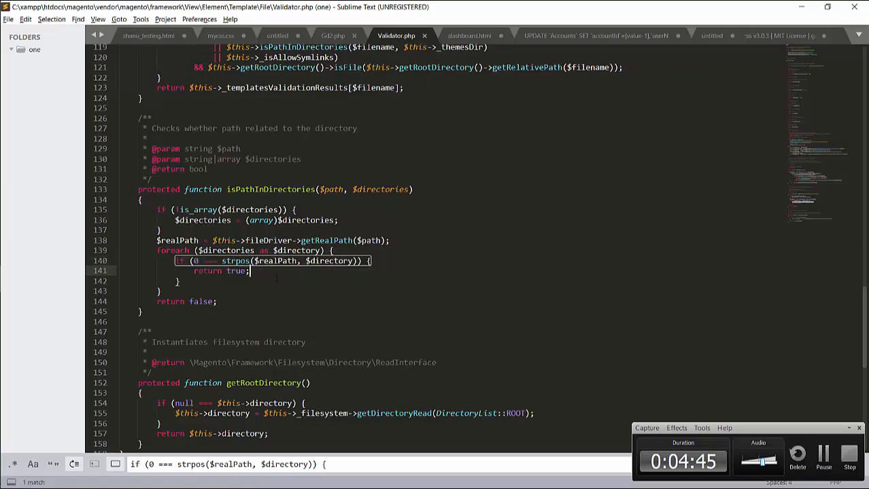
- Replace the old if-block with the tutorial's $realDirectory fix, indent it, and save
key(alt+Tab)
key(alt+Tab)
key(alt+Tab)
key(Tab)
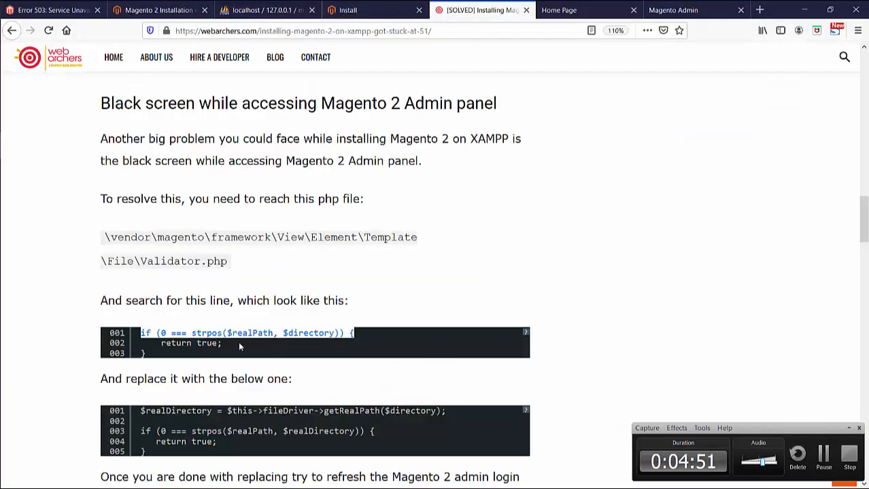
scroll(236, 342, down, 4)
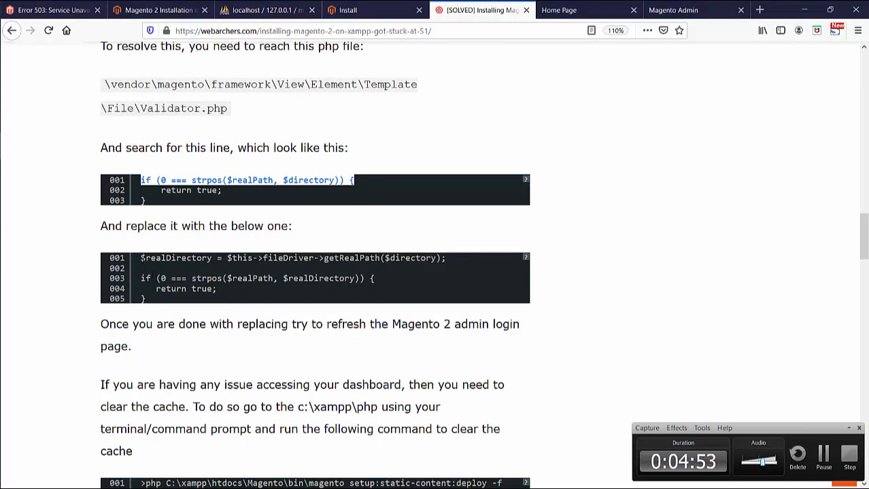
drag(142, 261, 151, 300)
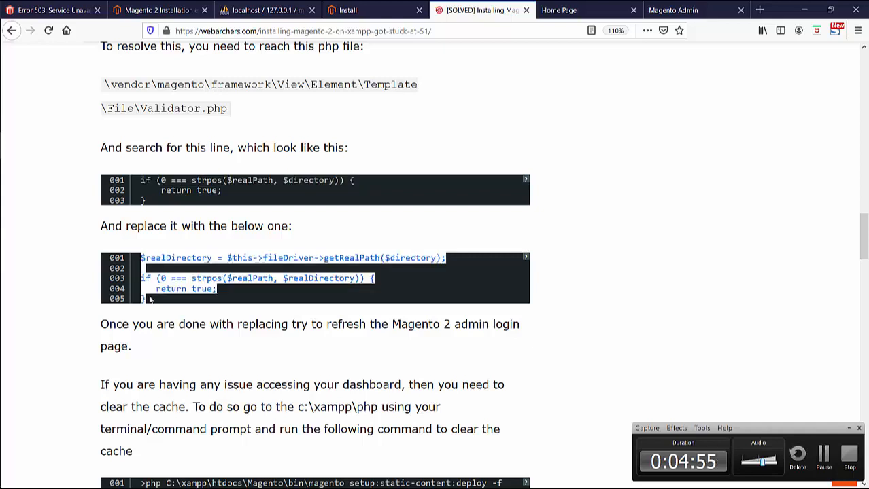
key(alt+Tab)
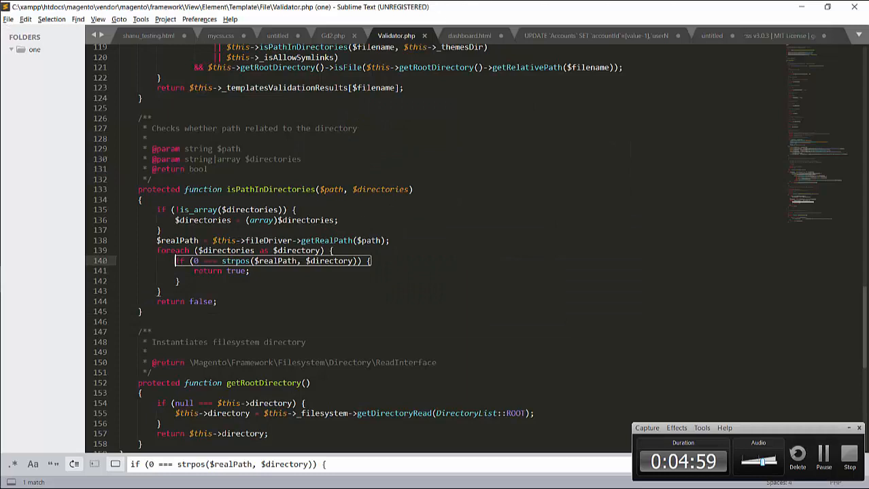
drag(175, 261, 180, 281)
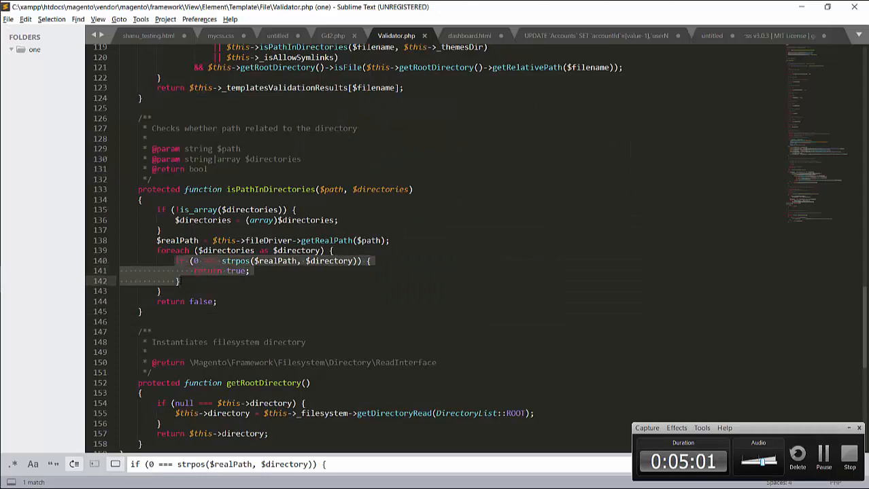
key(ctrl+x)
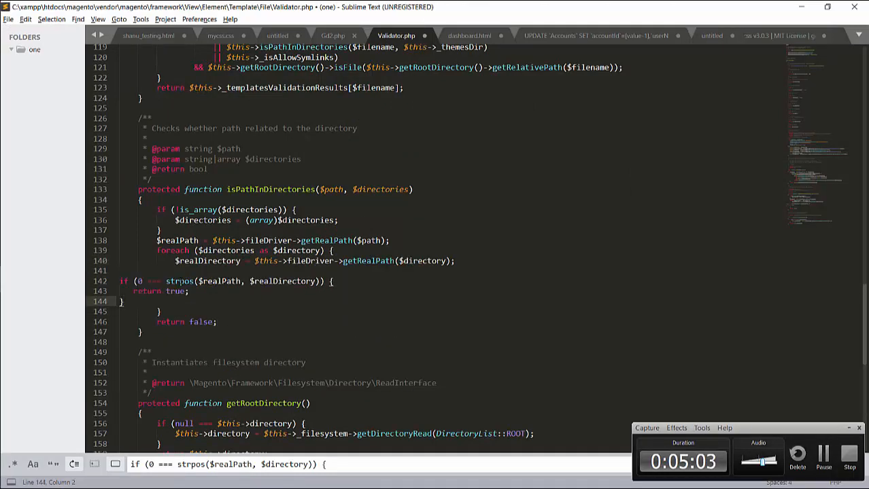
shift+click(123, 281)
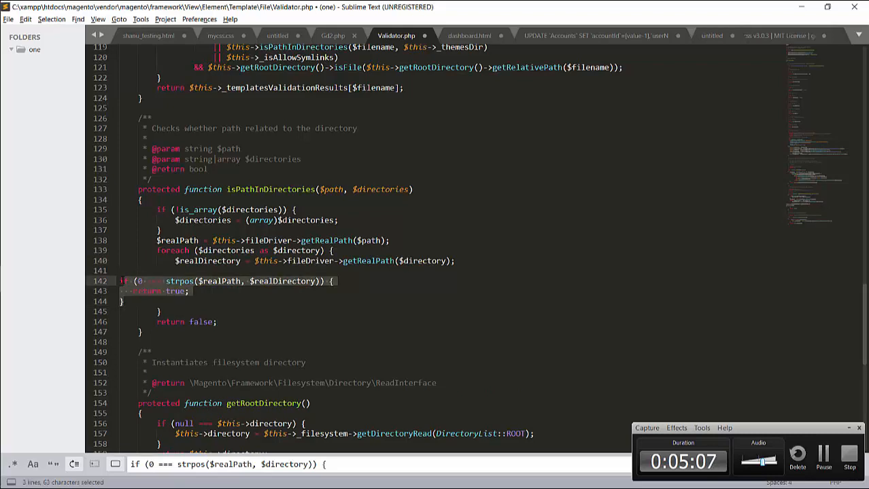
key(Tab)
key(Tab)
key(Tab)
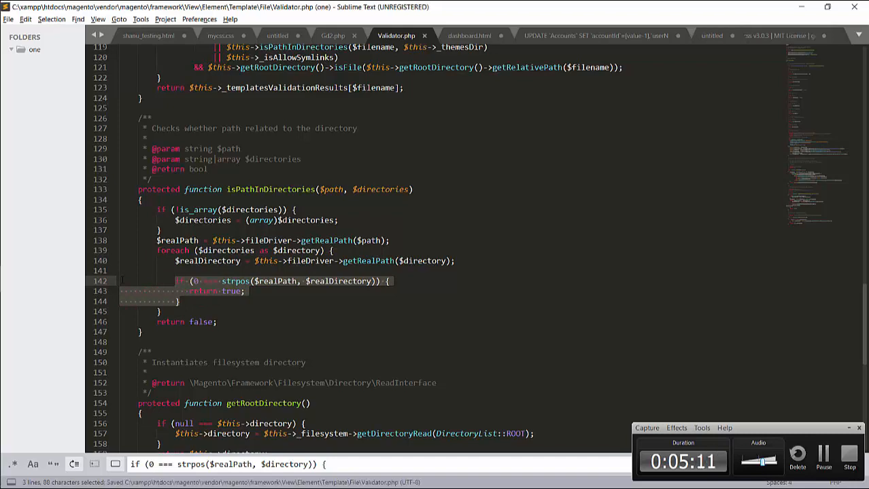
key(alt+Tab)
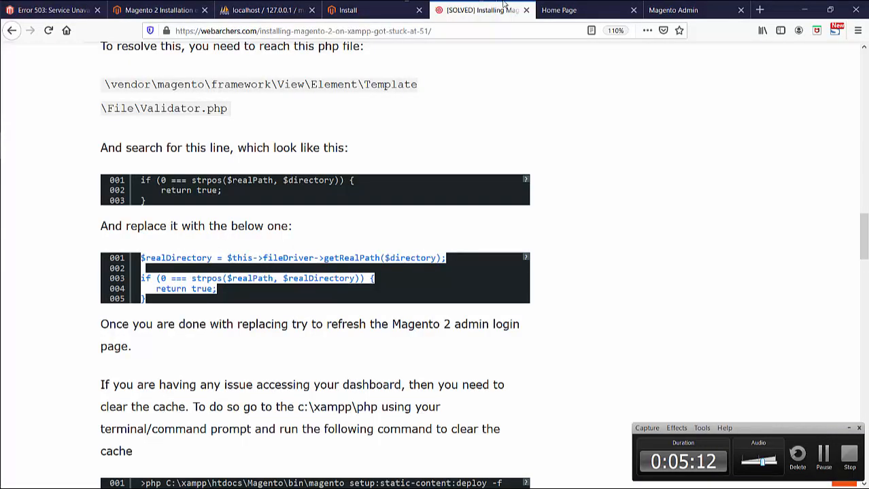
- Reload the admin page and sign in with the administrator username and password, without saving the login
click(673, 9)
click(494, 30)
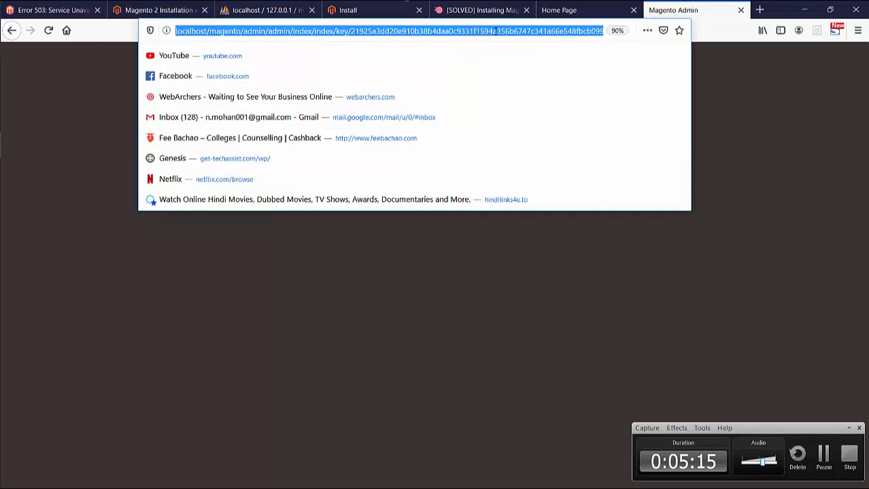
key(Return)
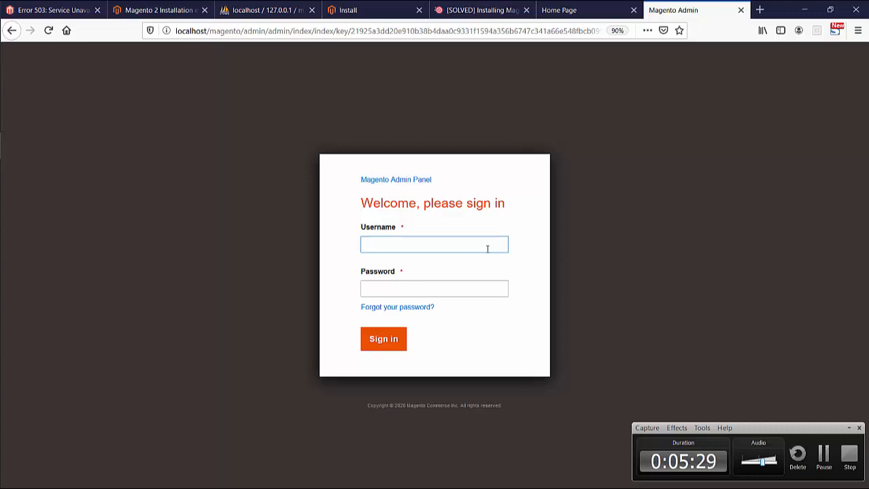
text(min)
key(Tab)
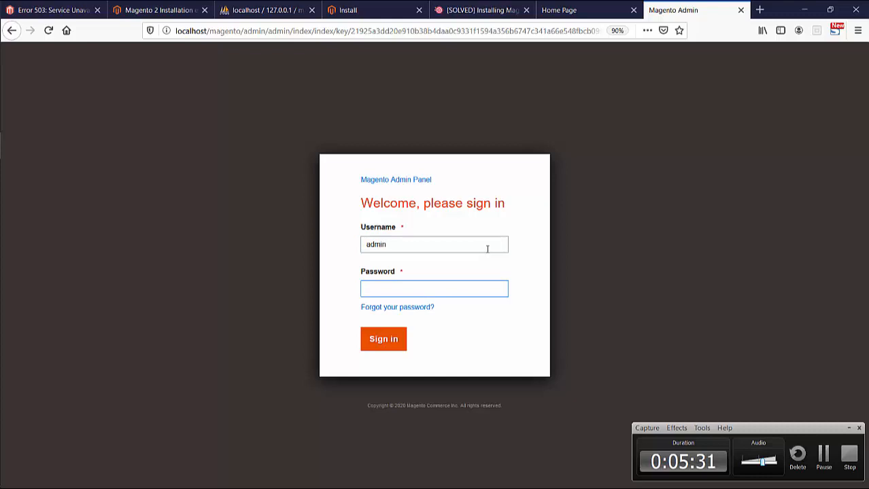
text(admin12345)
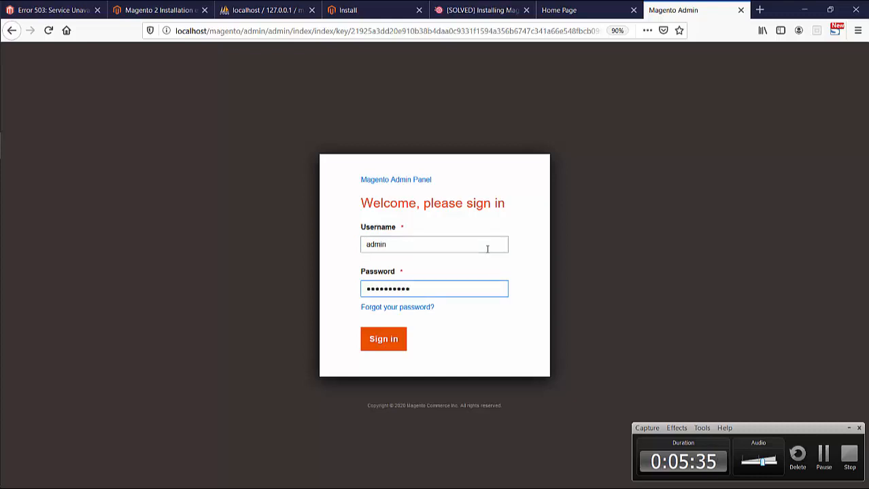
key(Return)
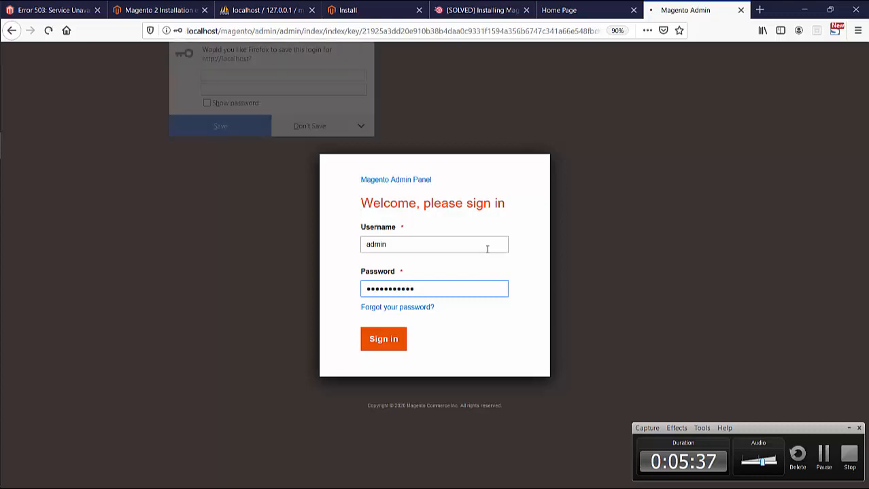
click(316, 133)
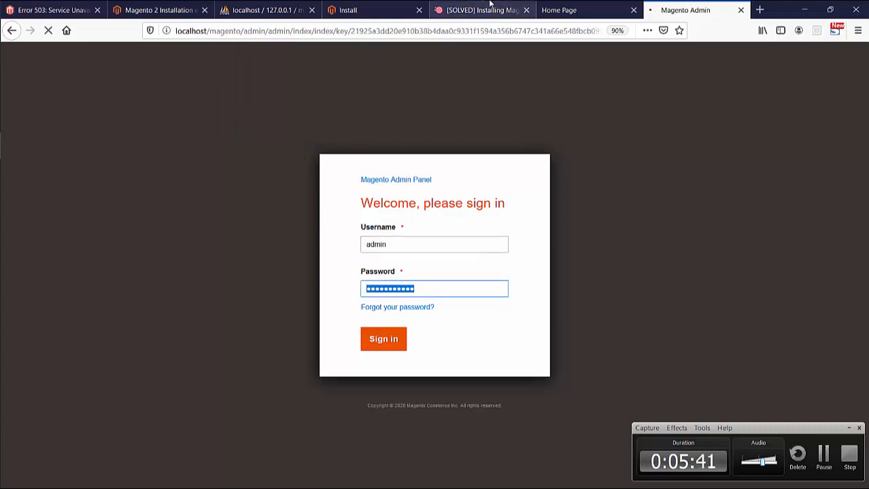
- Compare the storefront Home Page and Admin sign-in tabs several times
click(558, 8)
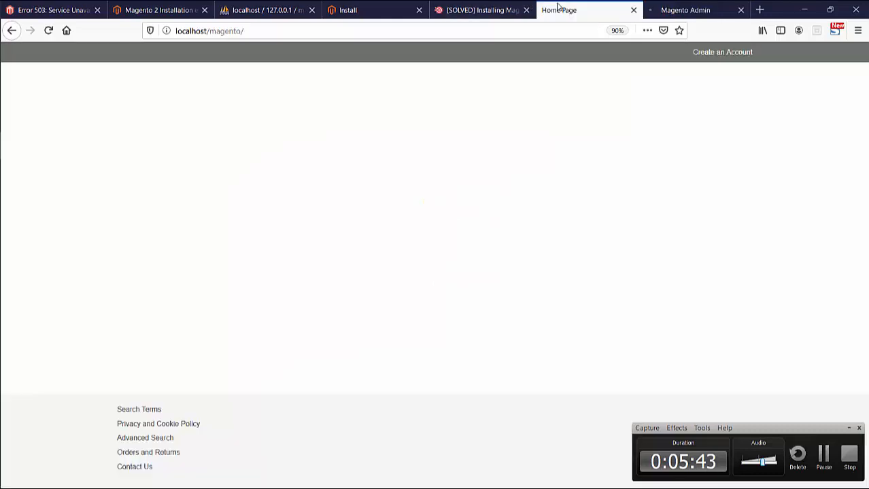
click(656, 5)
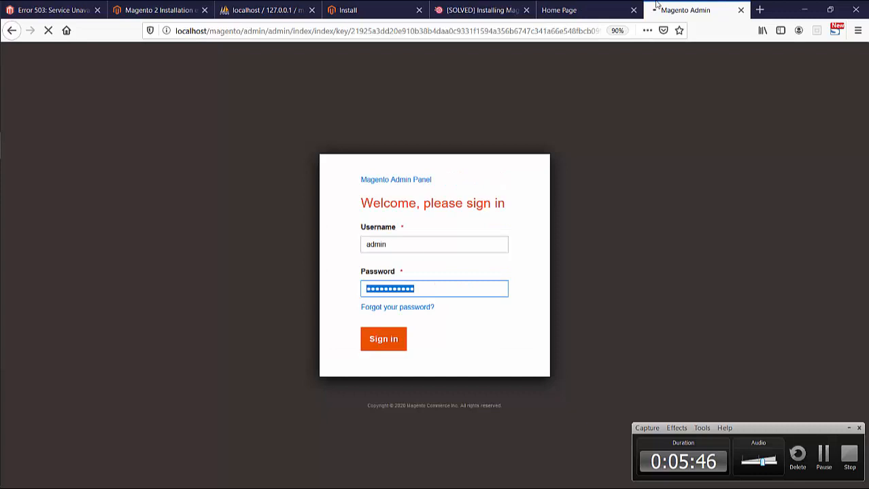
click(551, 7)
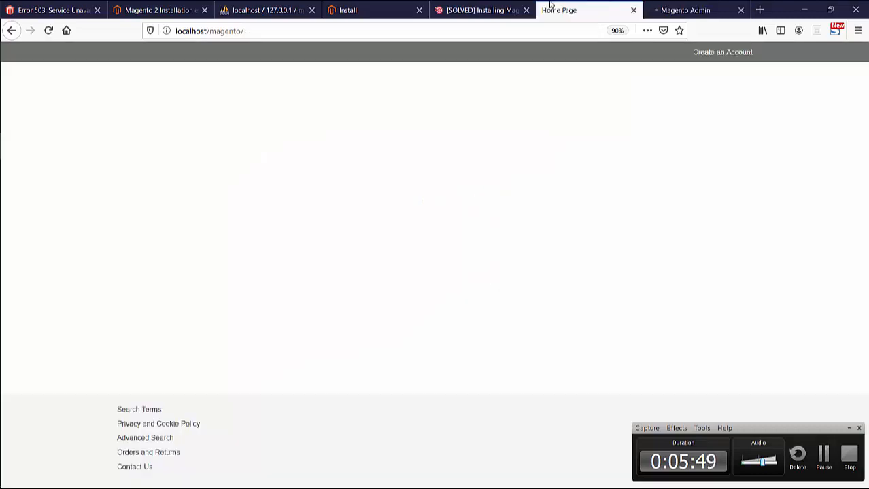
click(676, 7)
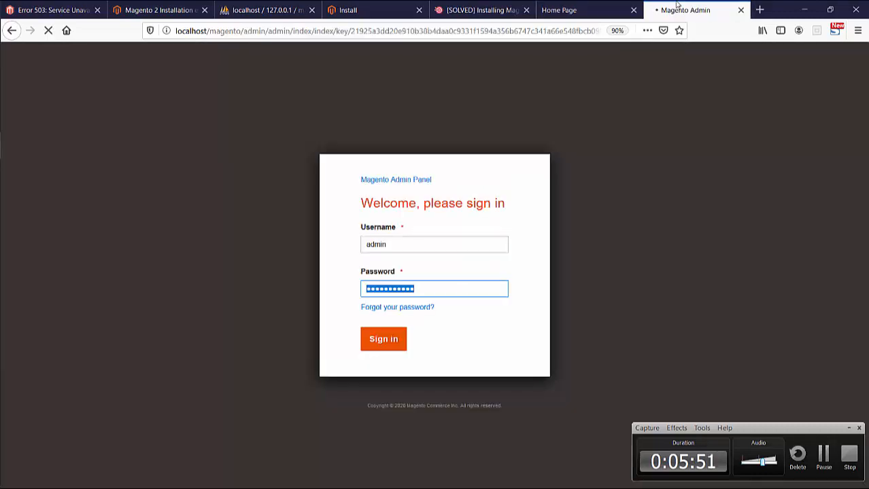
click(617, 6)
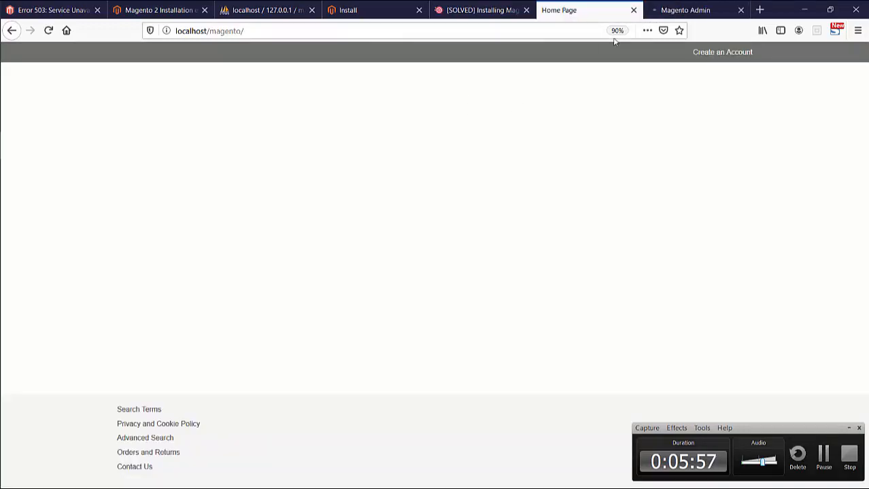
click(663, 6)
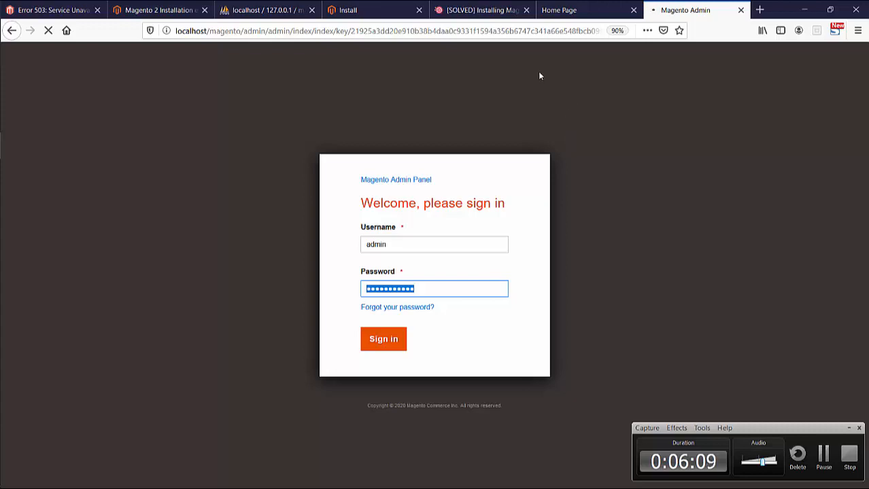
- Select the article's first cache-clearing command, then review the admin Dashboard and storefront Home Page tabs
click(493, 8)
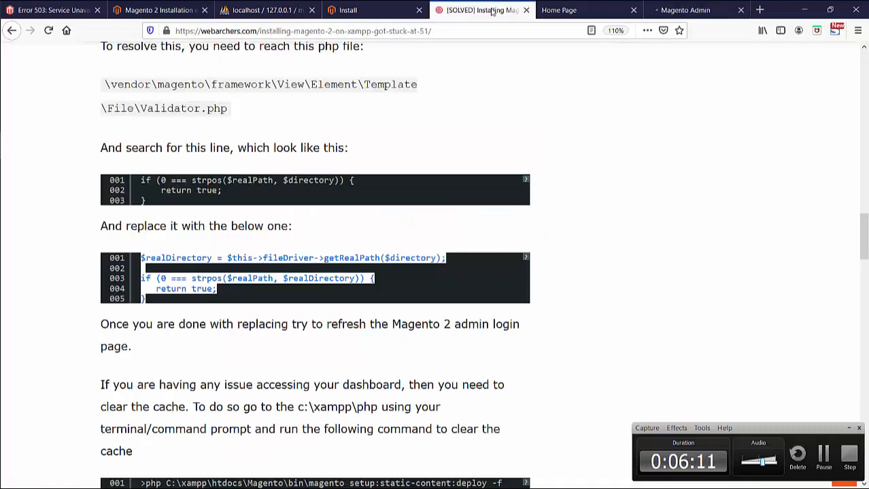
click(303, 377)
scroll(303, 377, down, 3)
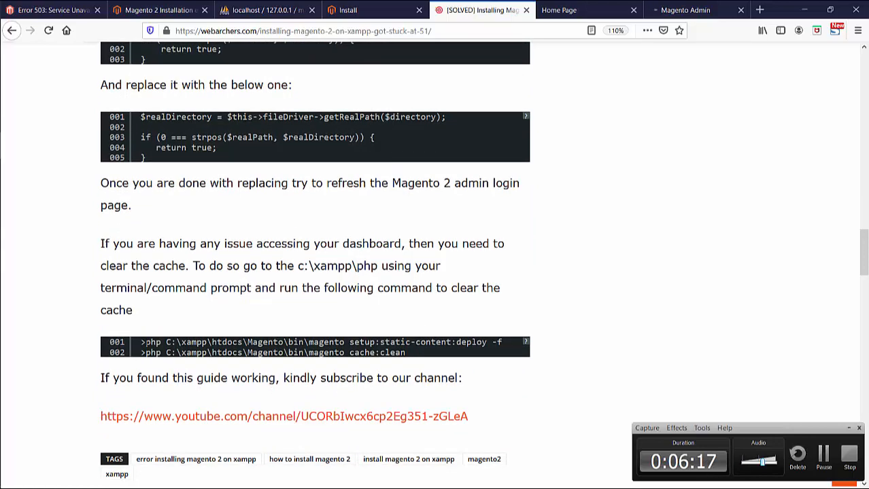
drag(145, 341, 510, 344)
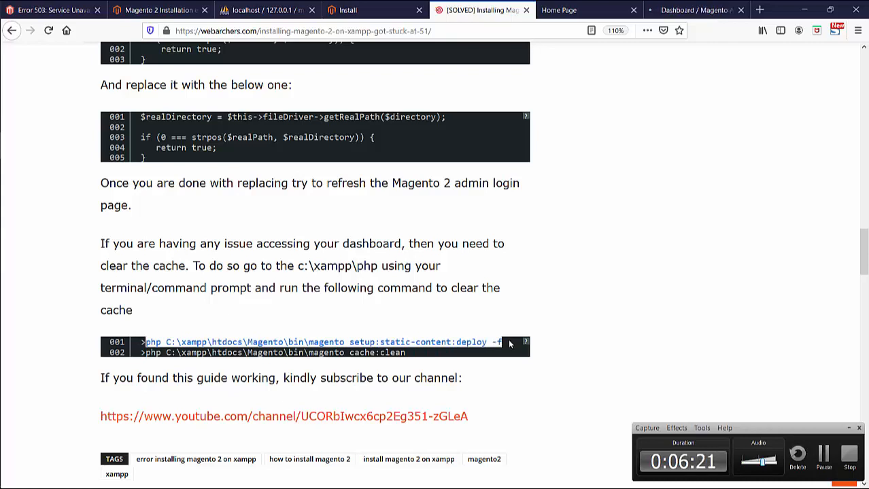
click(720, 9)
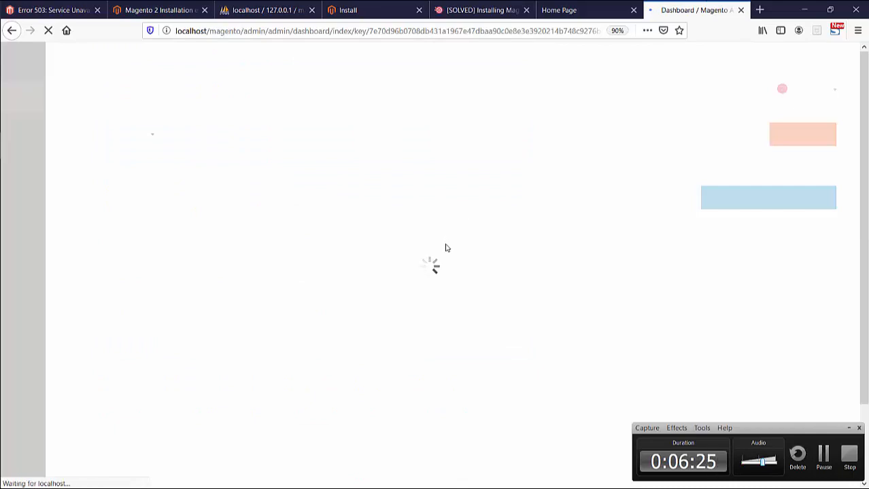
scroll(446, 248, down, 2)
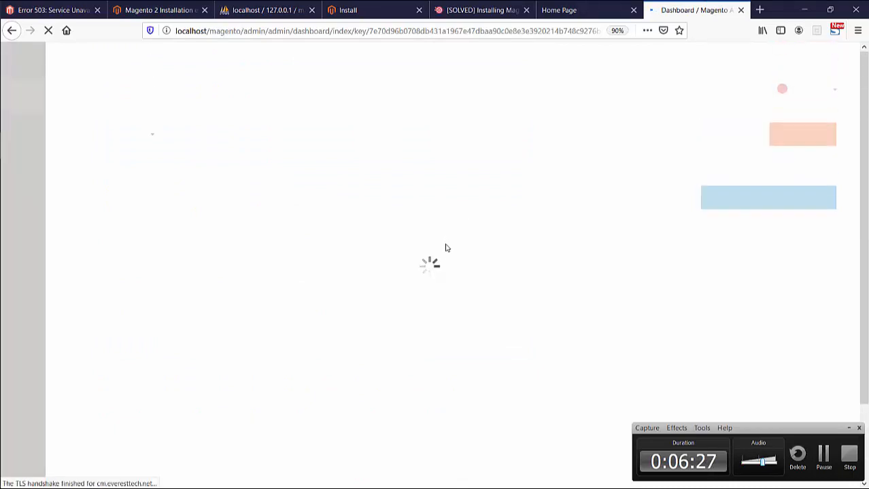
scroll(446, 248, up, 2)
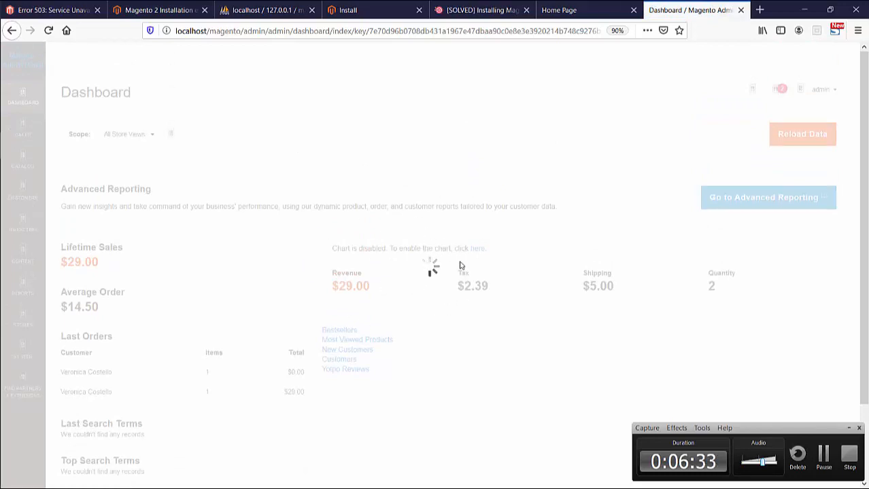
click(552, 6)
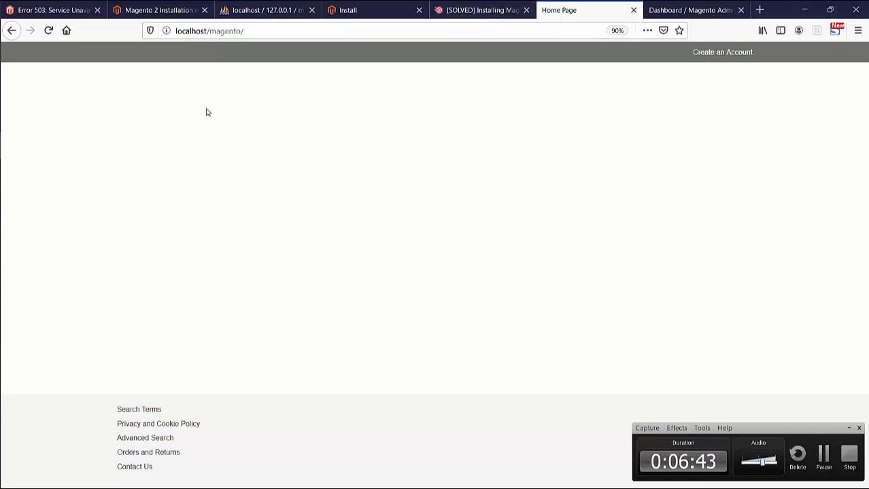
- Check the Command Prompt window, then return to the [SOLVED] tutorial's cache-clearing commands in Firefox
mouse_move(2, 190)
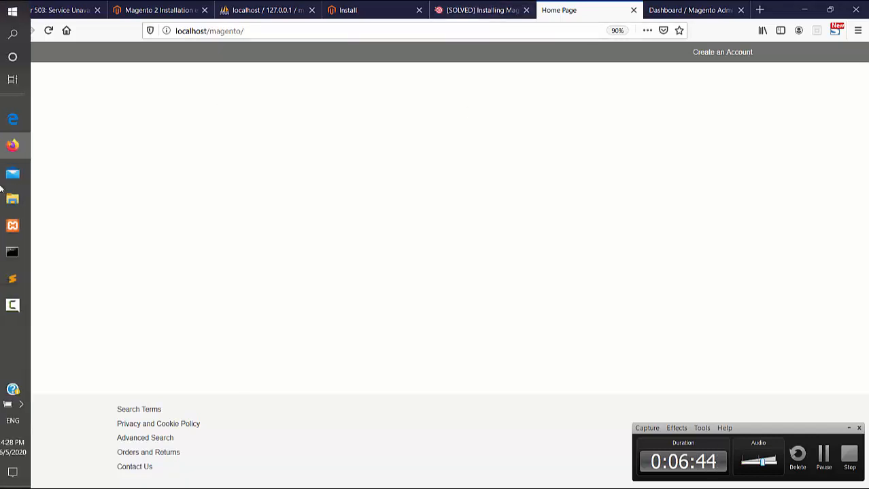
click(17, 252)
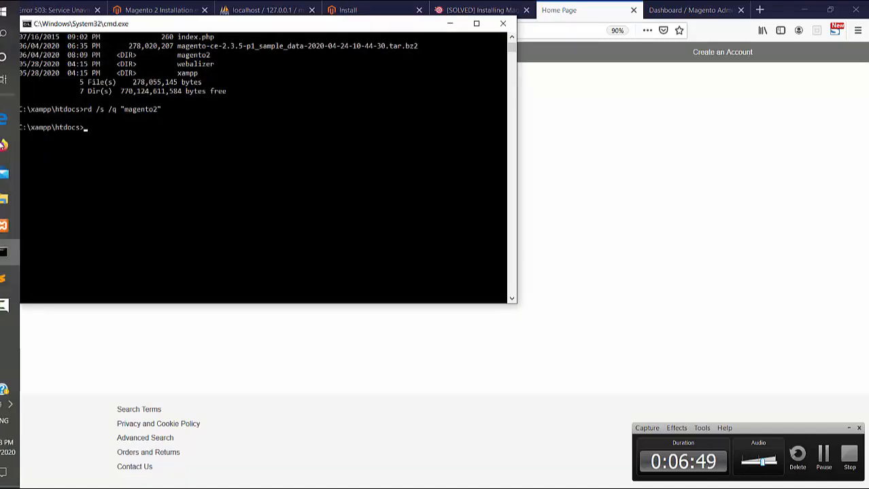
click(11, 197)
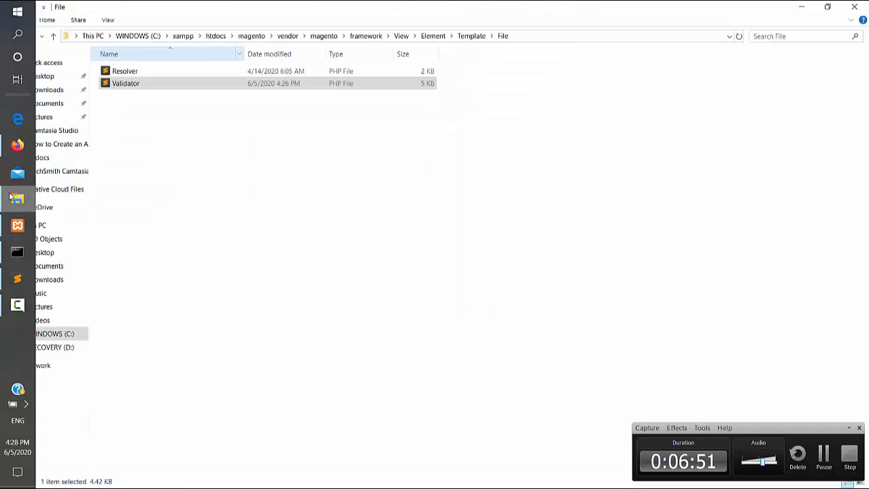
key(alt+Tab)
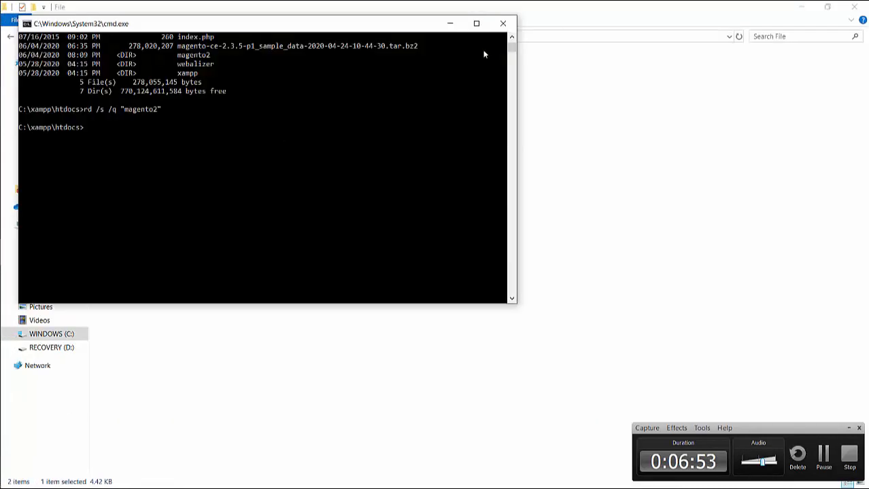
mouse_move(1, 249)
click(11, 157)
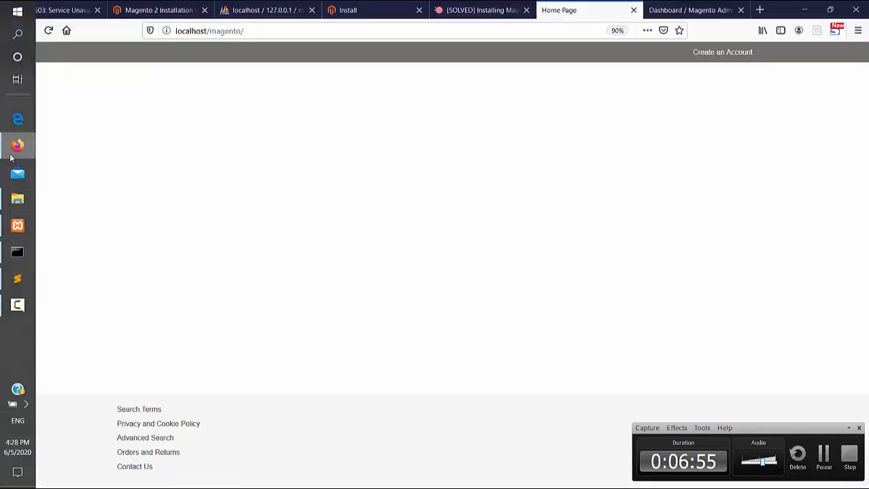
click(479, 10)
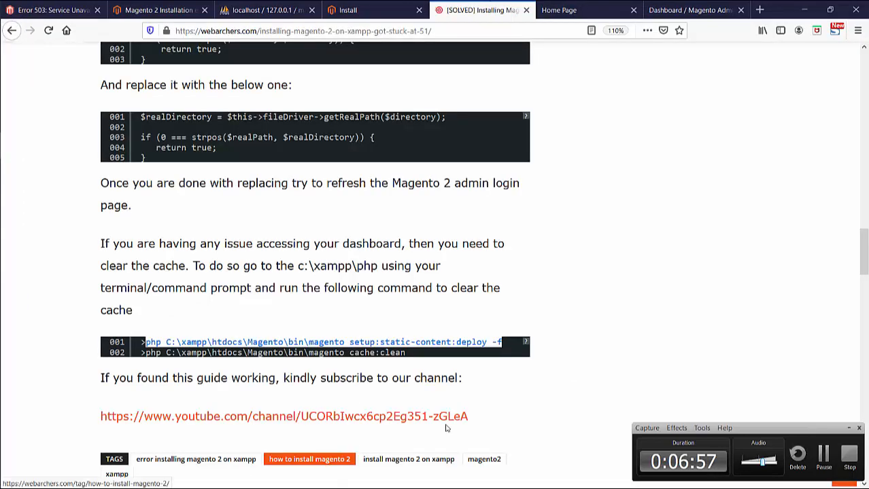
click(827, 455)
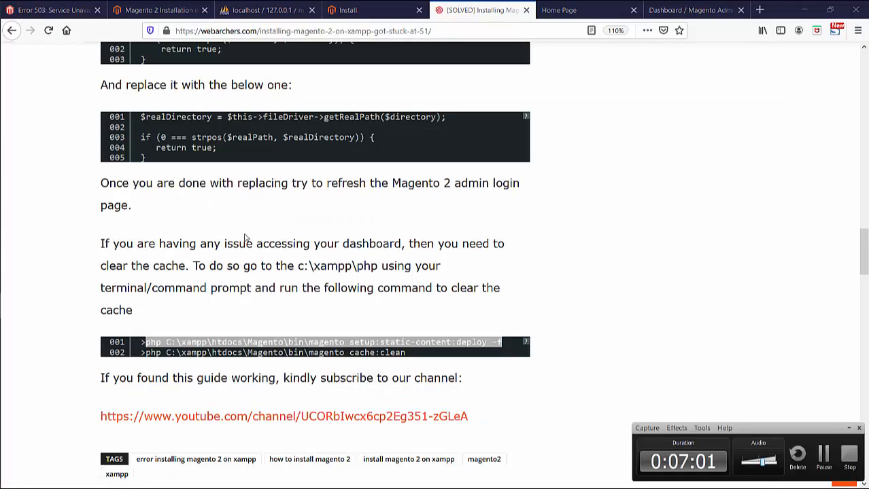
- Browse File Explorer from htdocs up to the C:\xampp\php folder
mouse_move(11, 288)
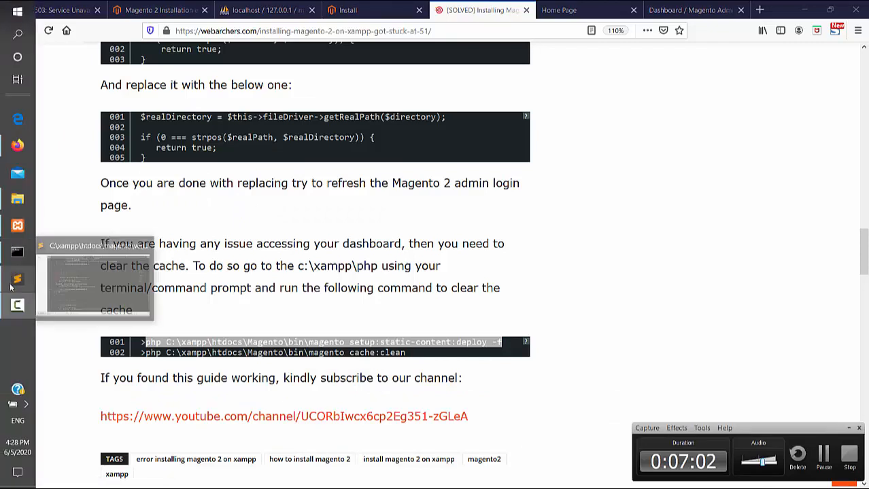
click(16, 203)
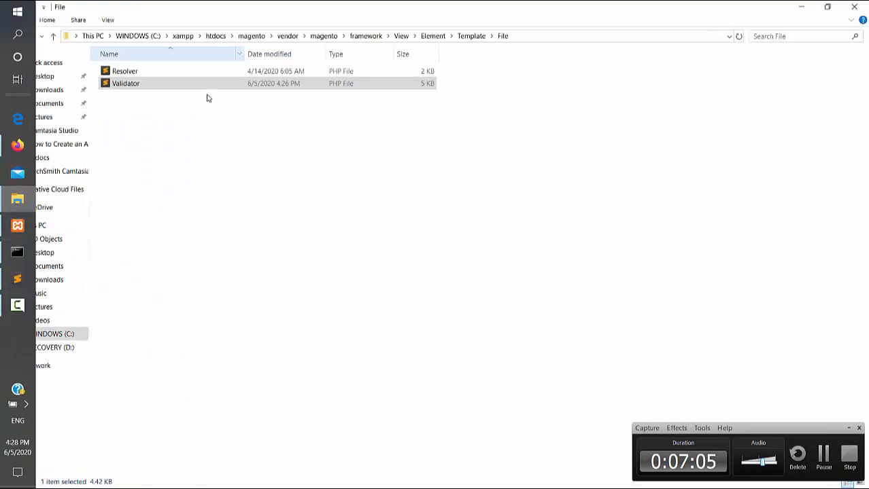
click(217, 36)
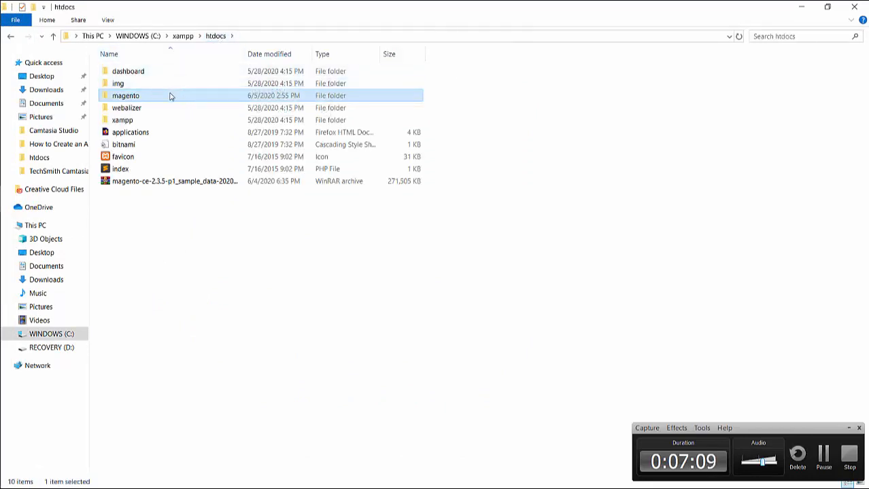
double_click(171, 96)
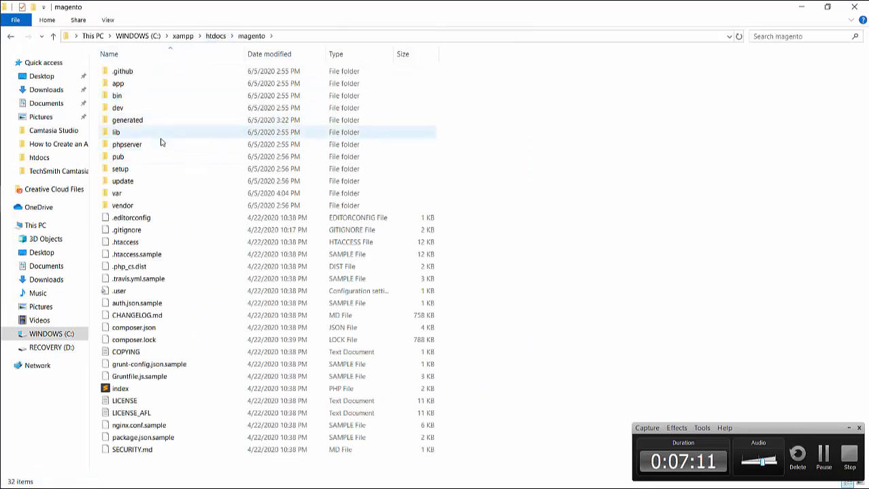
click(184, 36)
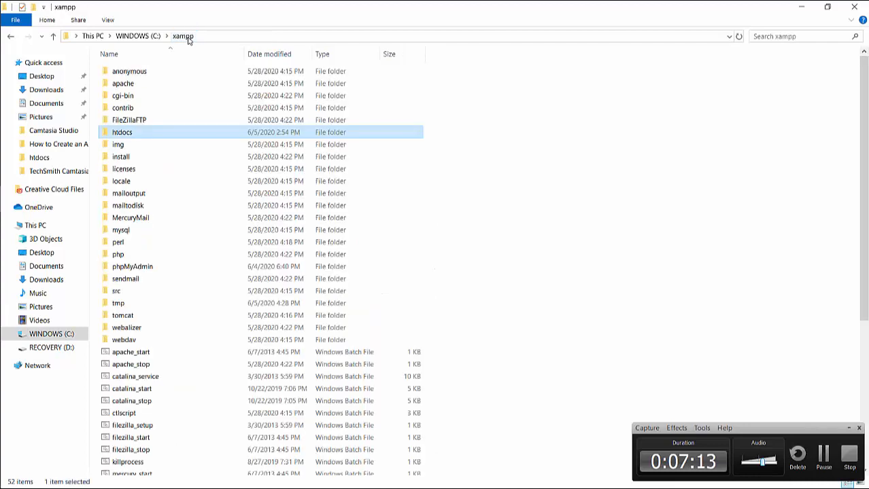
double_click(119, 255)
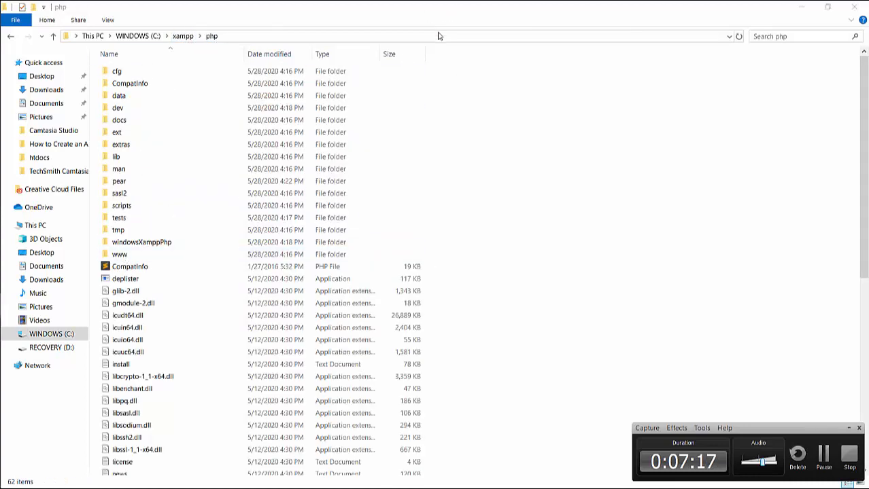
- After rechecking the tutorial, launch cmd from the php folder's address bar
key(alt+Tab)
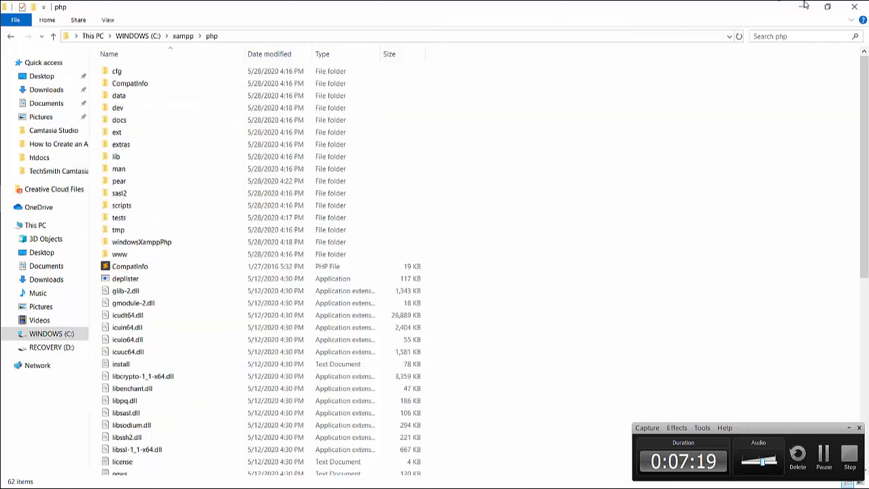
key(alt+Tab)
key(alt+Tab)
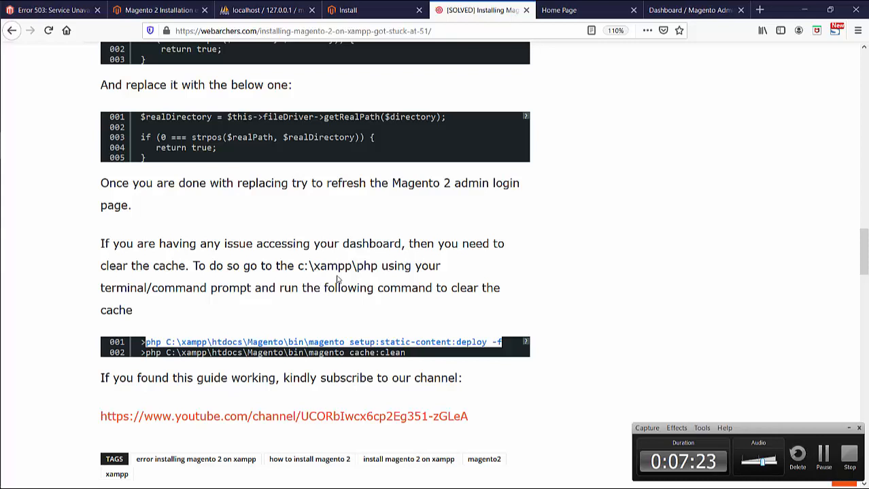
drag(372, 266, 281, 266)
click(281, 266)
mouse_move(0, 268)
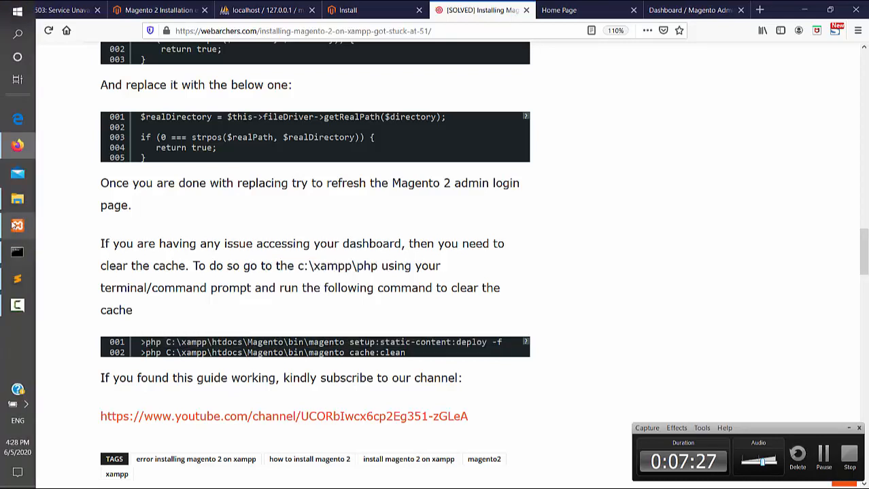
click(14, 203)
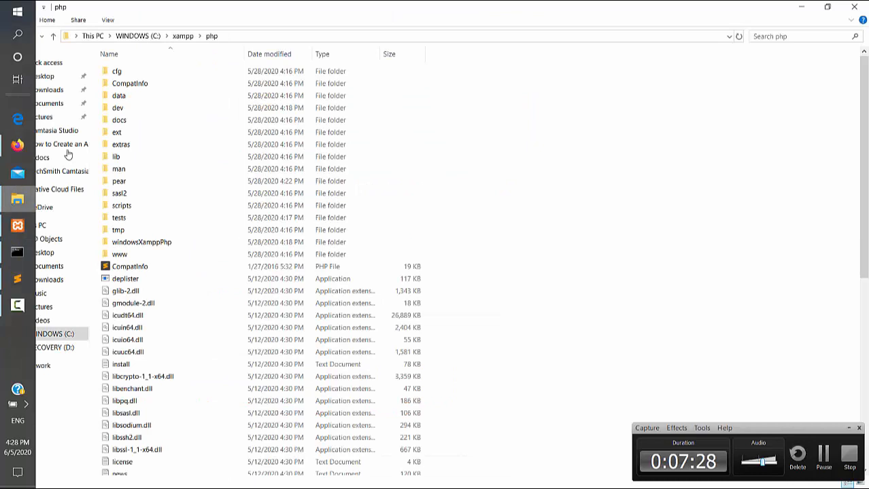
click(272, 37)
text(cmd)
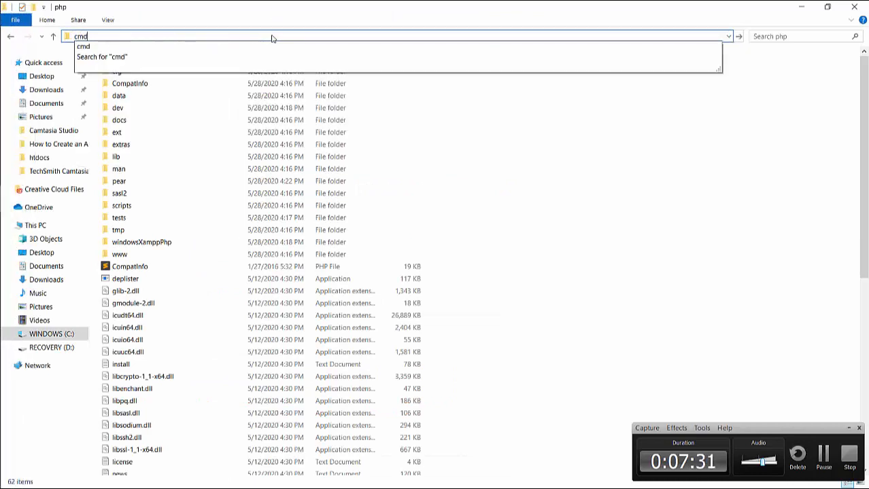
key(Return)
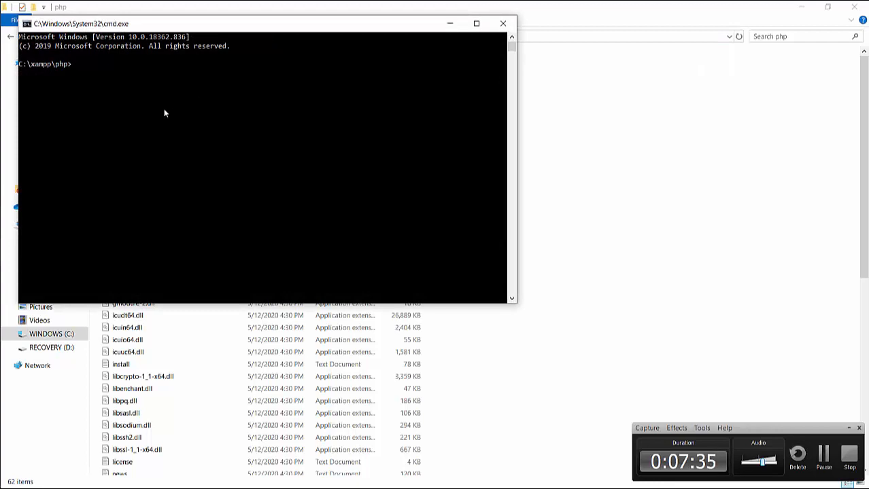
key(alt+Tab)
- Copy the tutorial's setup:static-content:deploy -f command and run it at the C:\xampp\php prompt
key(alt+Tab)
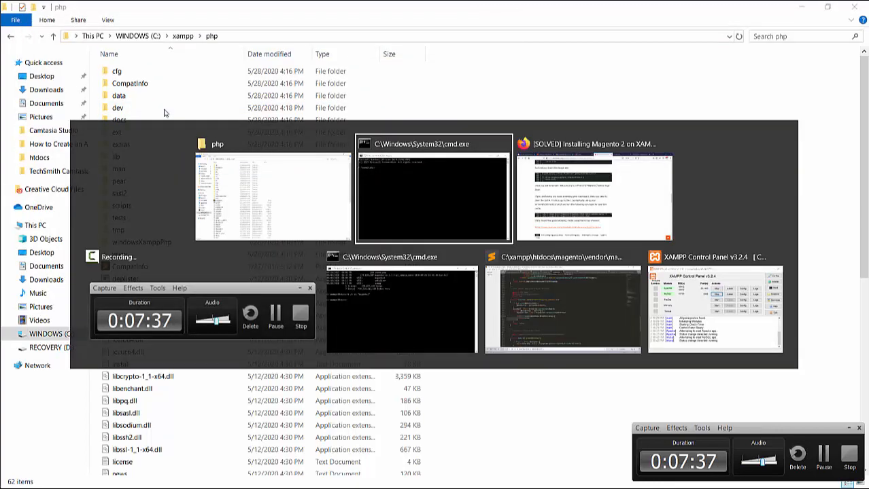
key(alt+Tab)
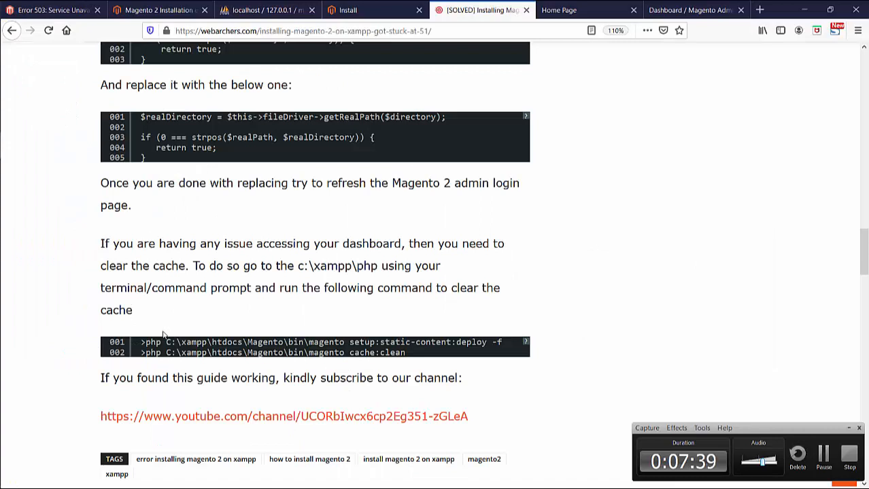
drag(145, 342, 509, 347)
key(ctrl+c)
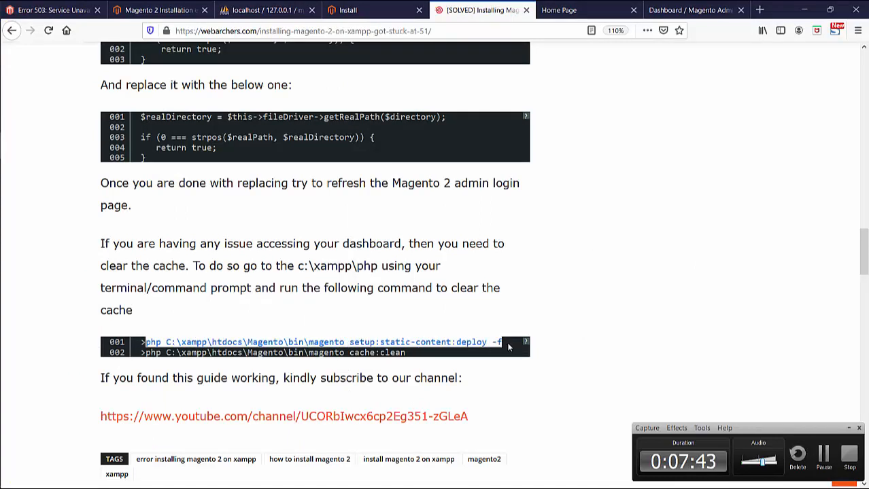
right_click(485, 343)
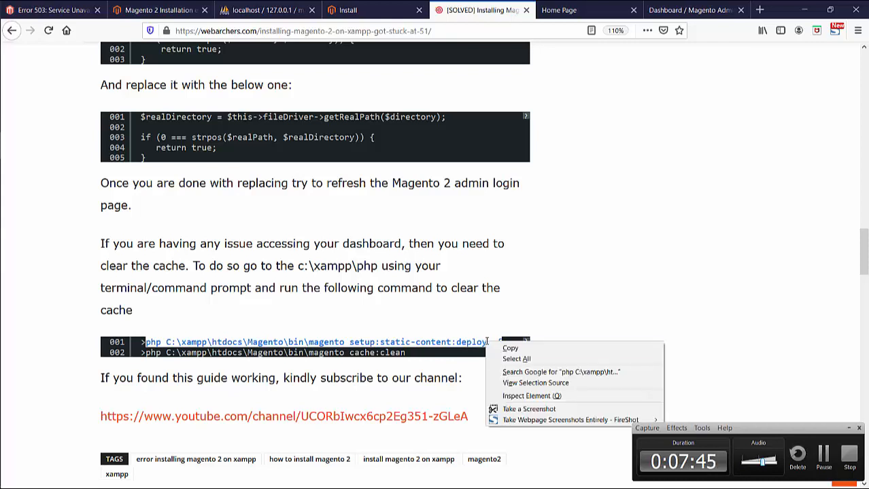
click(495, 350)
key(alt+Tab)
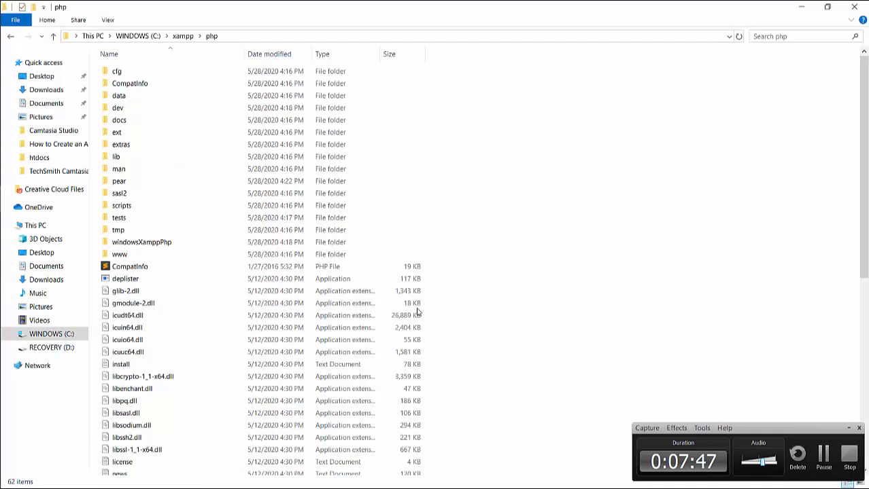
key(alt+Tab)
key(alt+Tab)
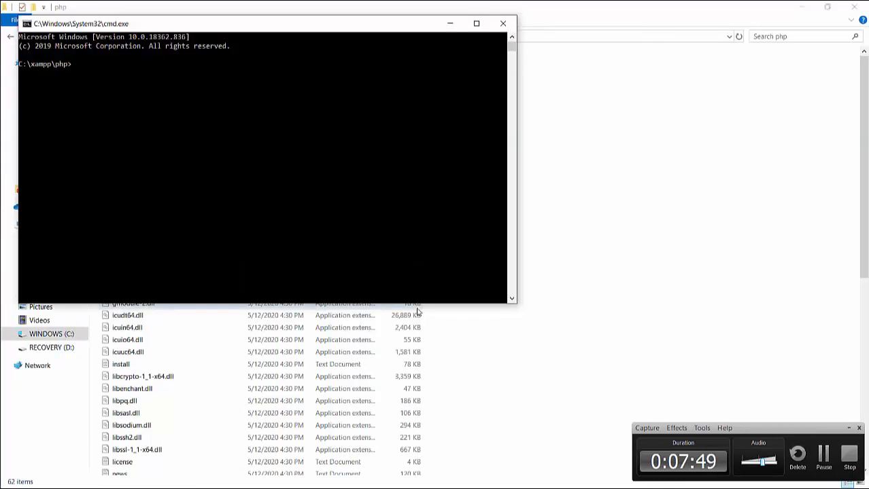
key(ctrl+v)
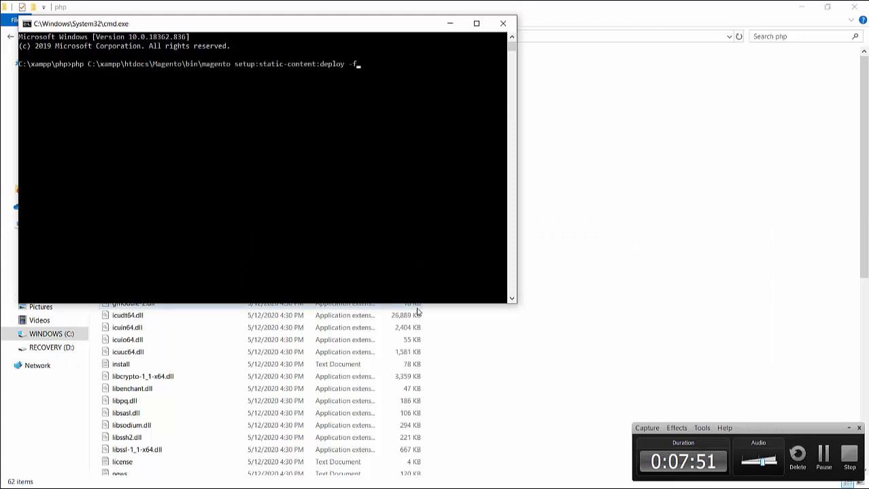
key(Return)
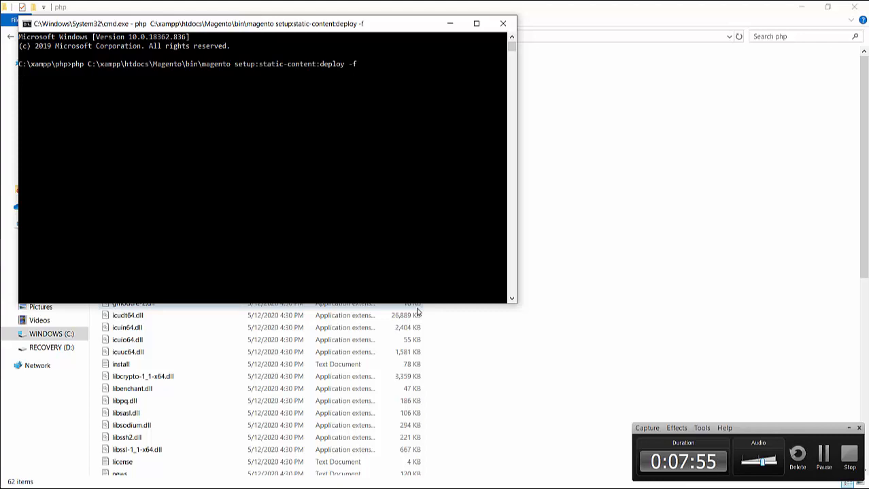
click(418, 312)
- Copy the guide's cache:clean command and return to the Command Prompt running the deploy
mouse_move(2, 282)
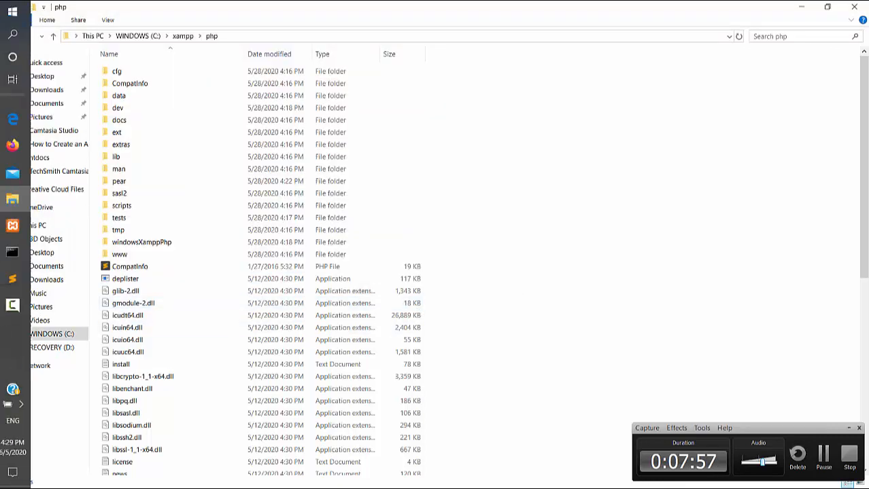
click(17, 144)
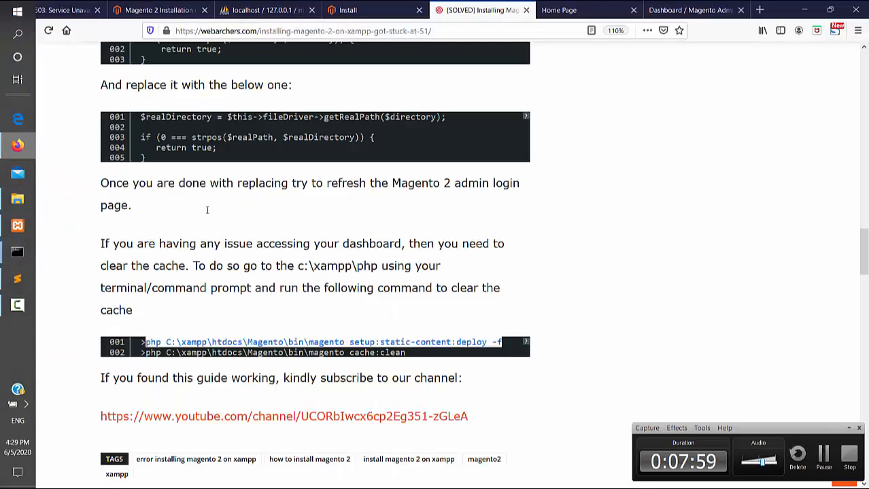
click(145, 353)
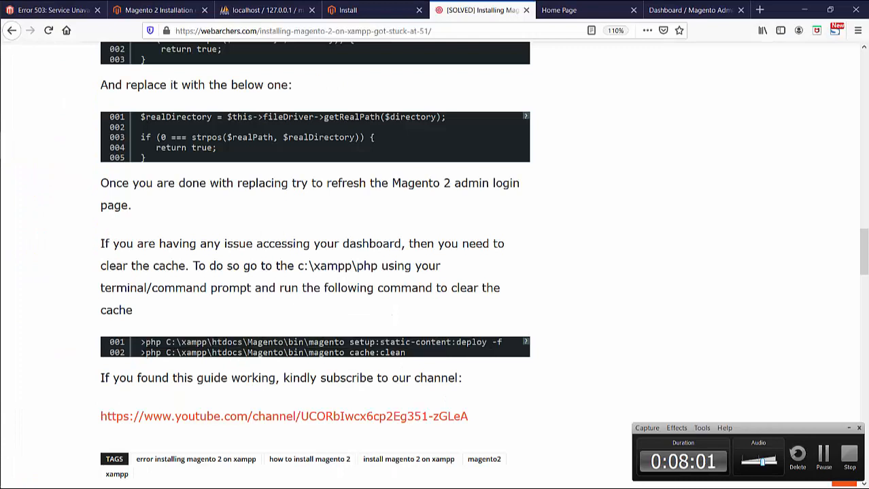
drag(362, 362, 406, 360)
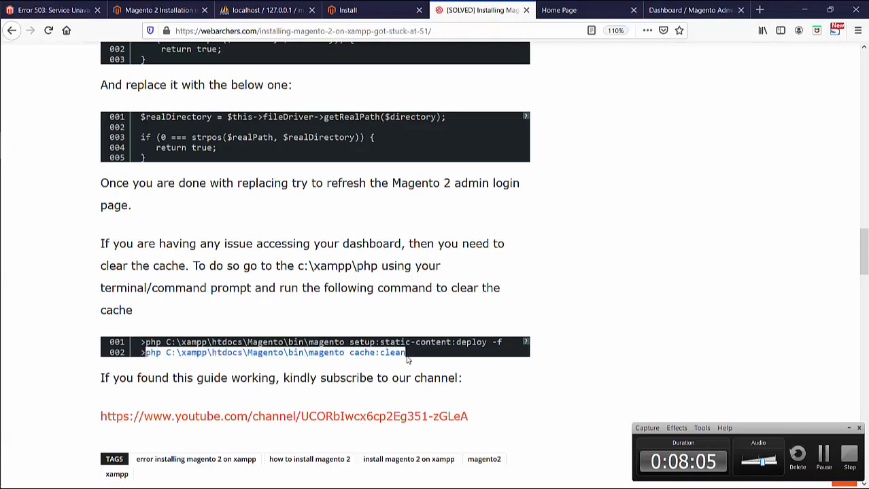
key(alt+Tab)
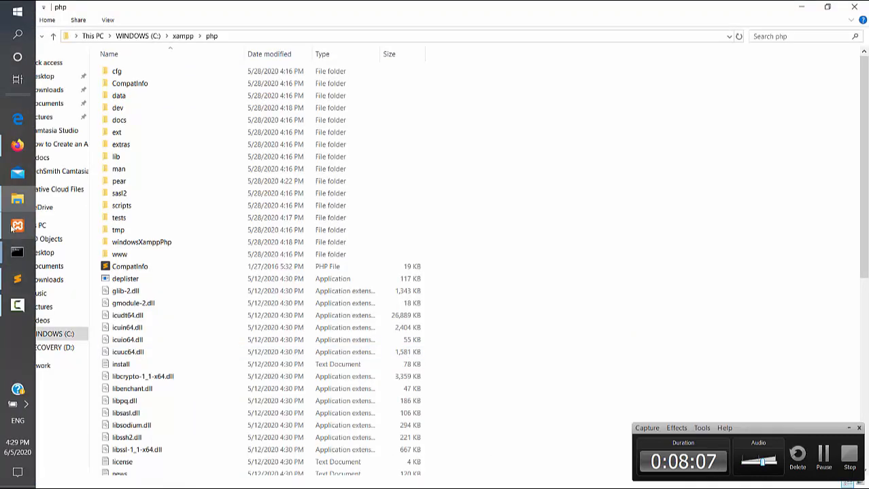
mouse_move(15, 252)
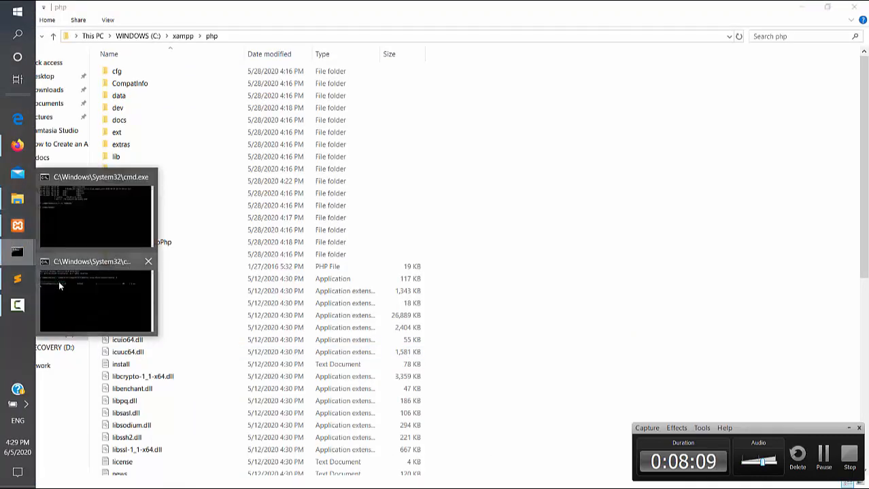
click(58, 281)
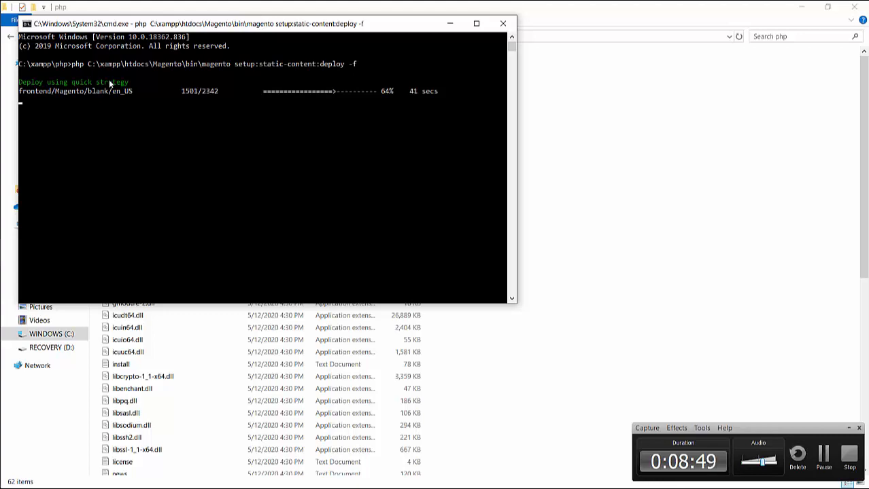
- Switch to Firefox to check the still-loading admin dashboard, then the blank storefront home page
key(alt+Tab)
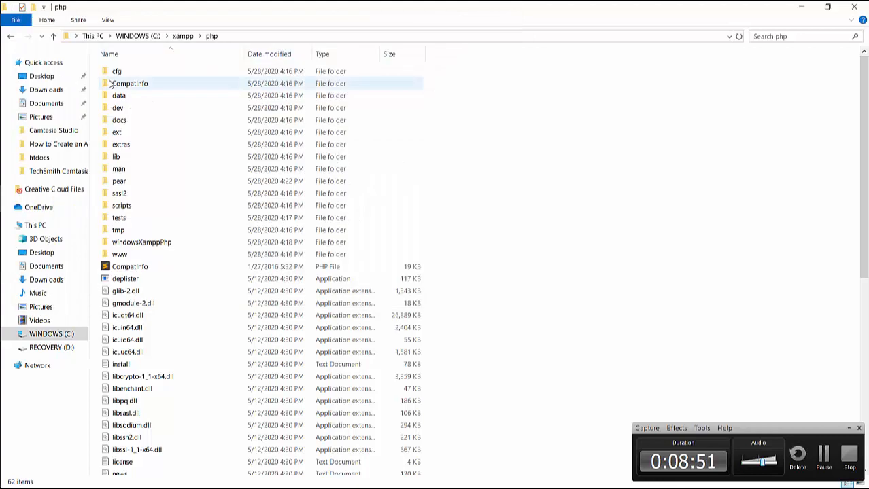
key(alt+Tab)
key(alt+Tab)
key(alt+Tab)
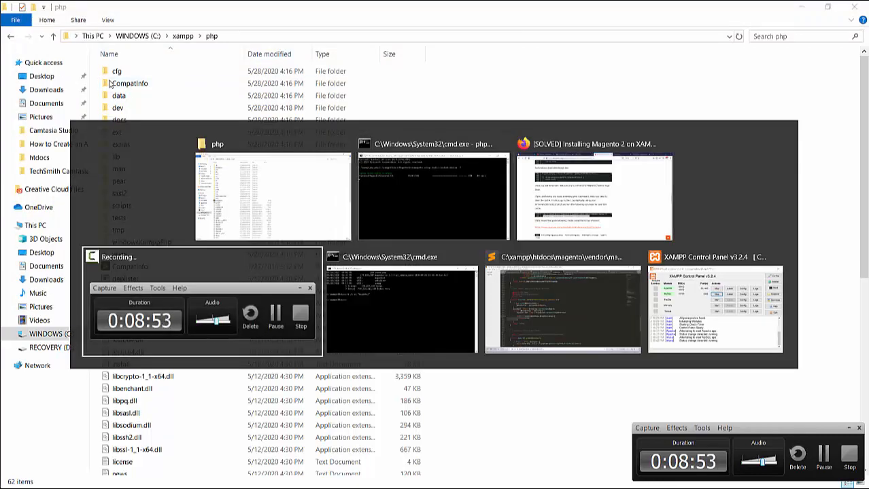
click(607, 159)
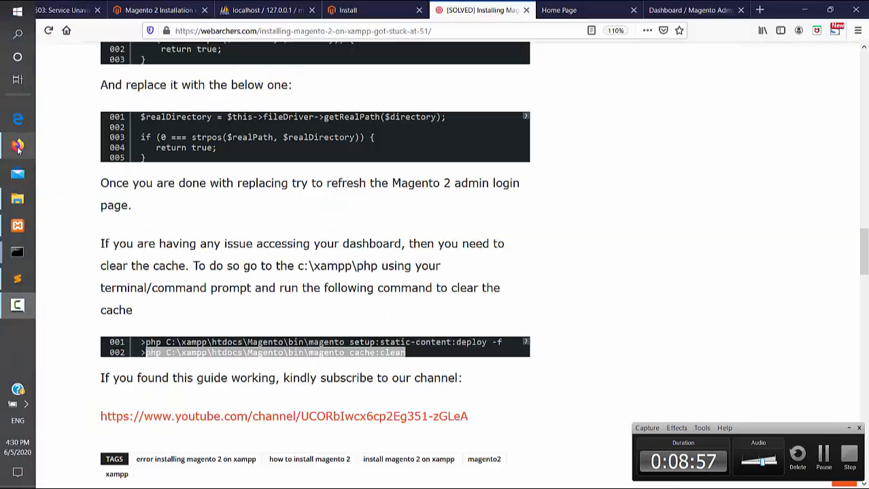
click(17, 145)
click(688, 10)
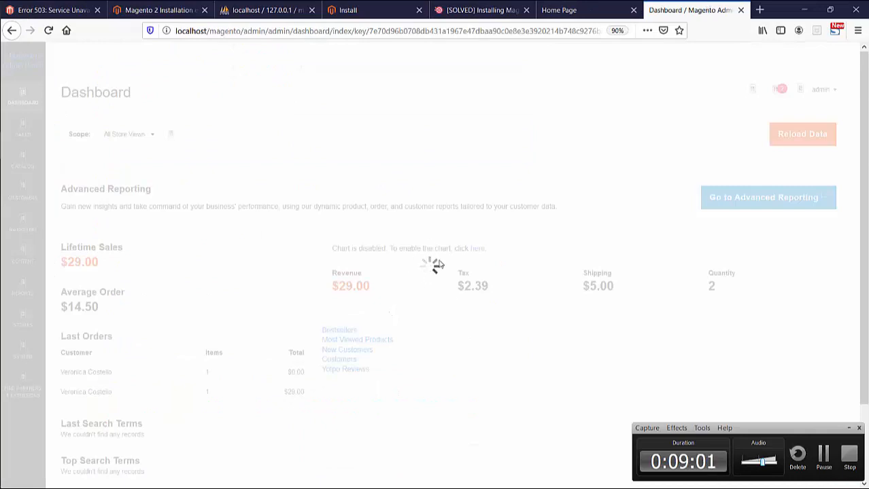
click(592, 8)
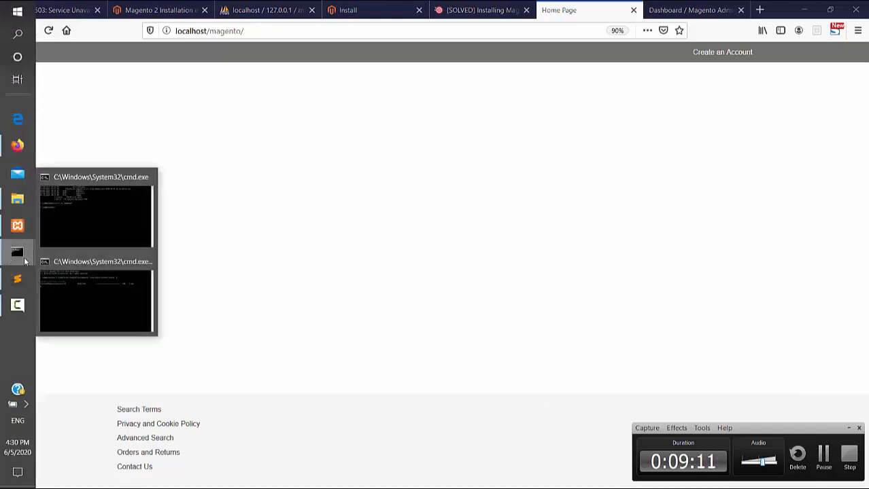
- Close the extra command window, keeping the deploy window (adminhtml theme at 48%) in front
click(61, 279)
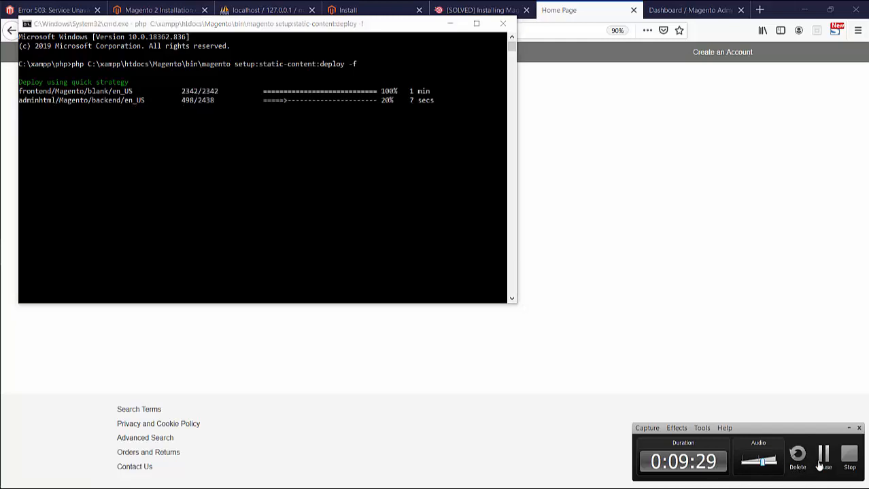
click(823, 462)
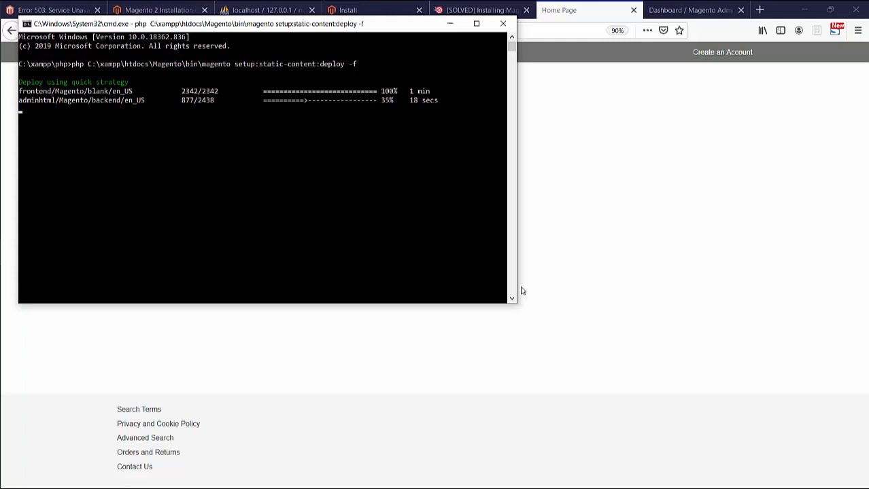
mouse_move(2, 285)
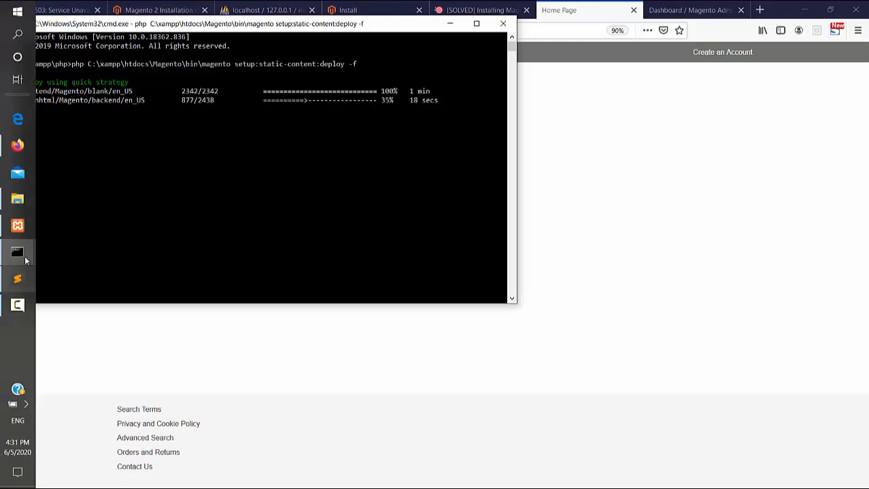
mouse_move(25, 257)
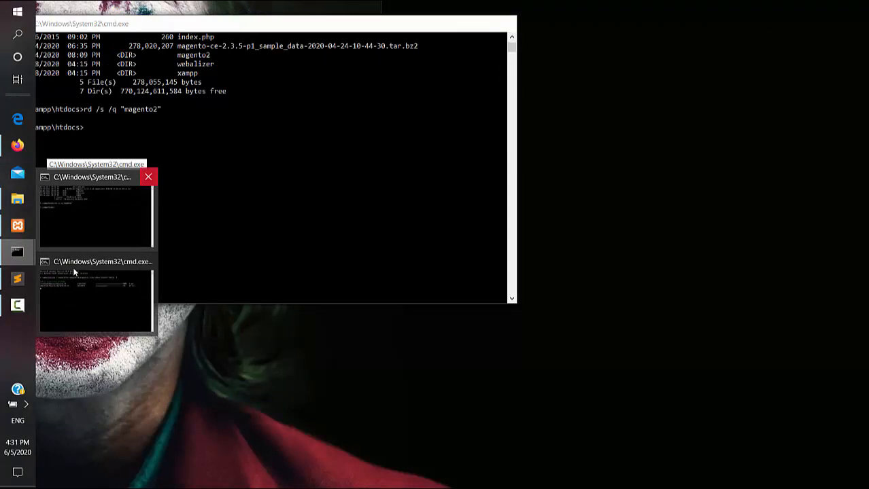
click(148, 176)
click(74, 272)
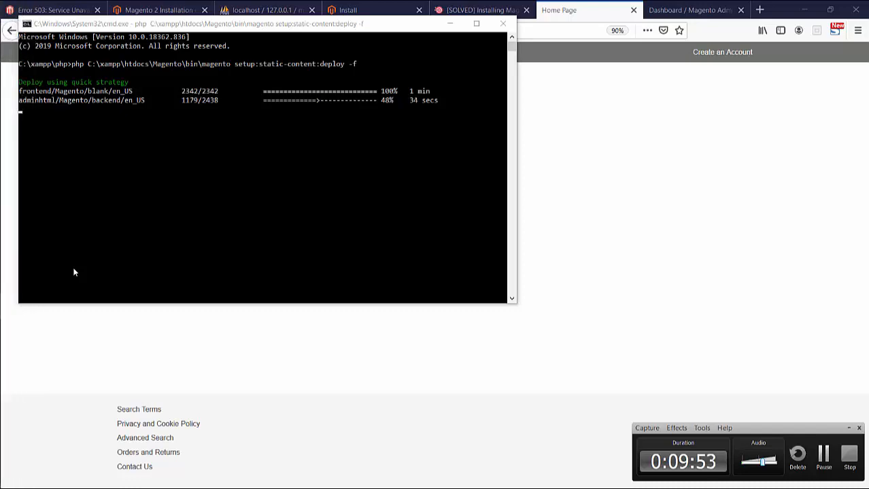
- Let the deploy finish the blank and backend themes and reach 99% of Luma, then view the admin dashboard
click(822, 463)
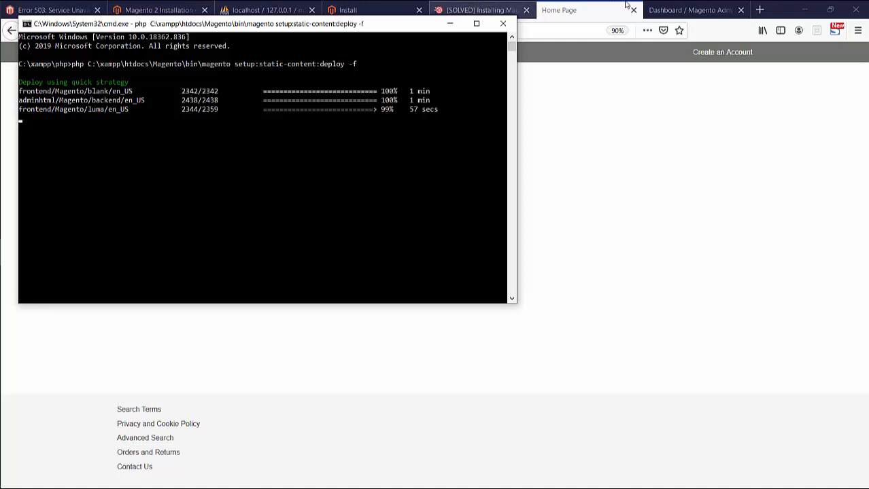
click(692, 7)
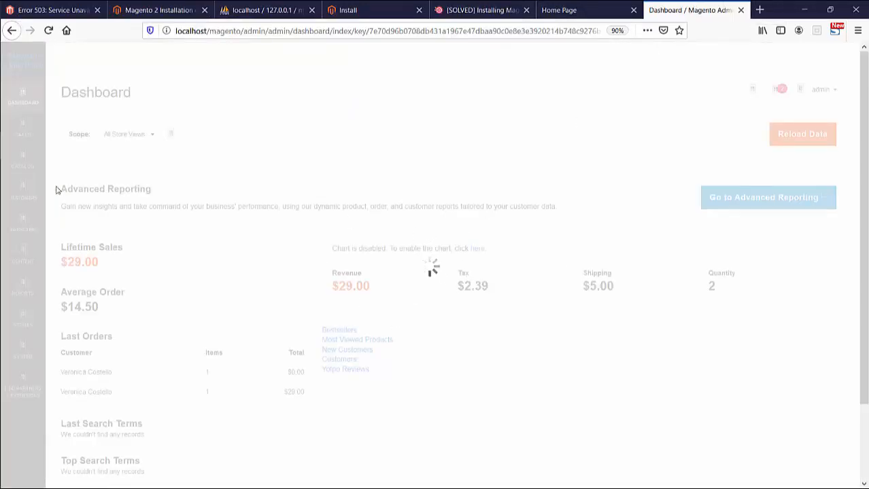
- Bring the deploy window forward and let the static-content deployment finish
mouse_move(2, 203)
mouse_move(13, 255)
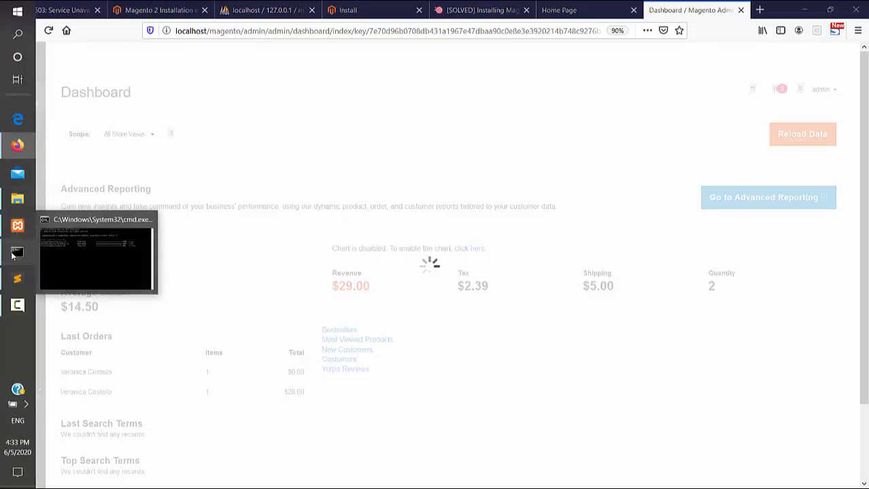
click(58, 248)
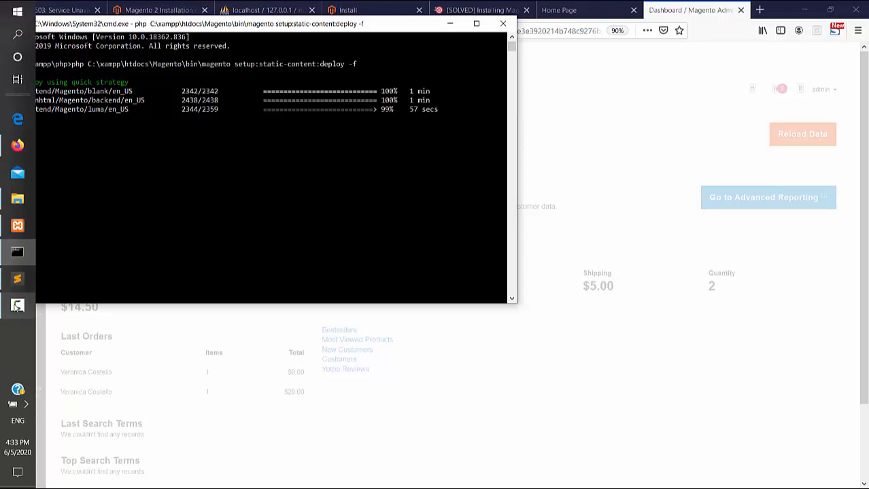
click(17, 307)
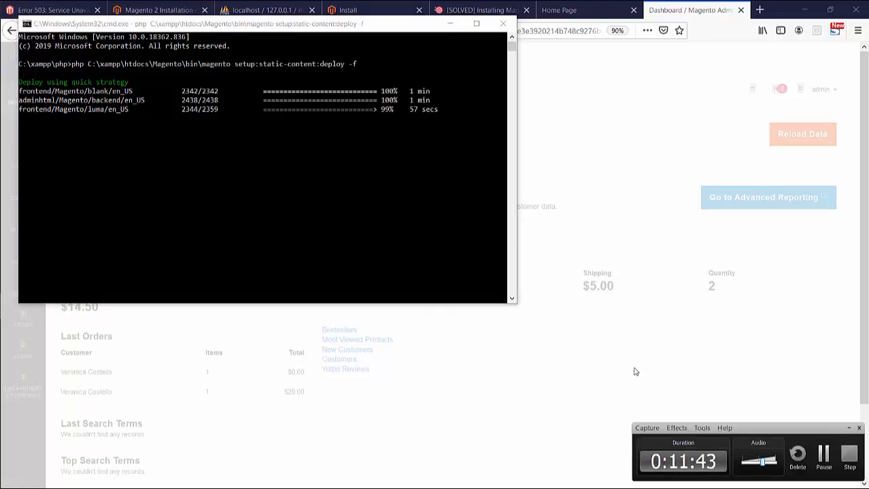
click(824, 453)
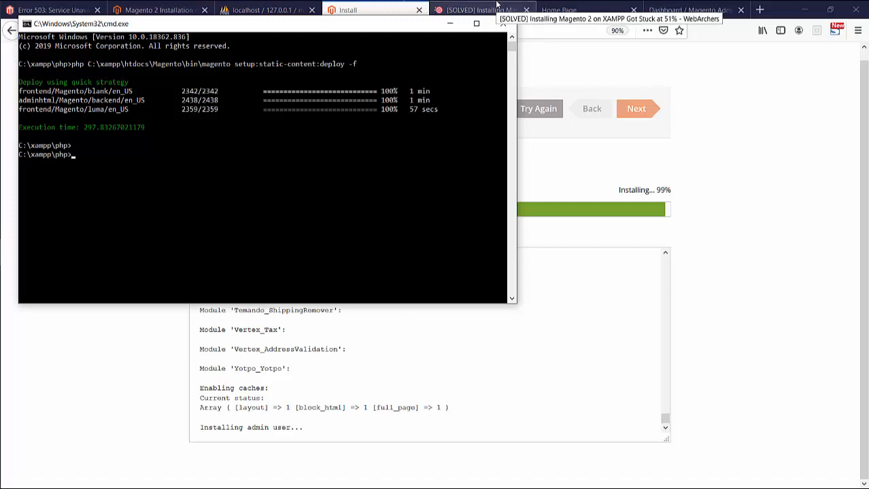
- Paste and run the cache:clean command to clear all Magento cache types, then return to Firefox
right_click(142, 127)
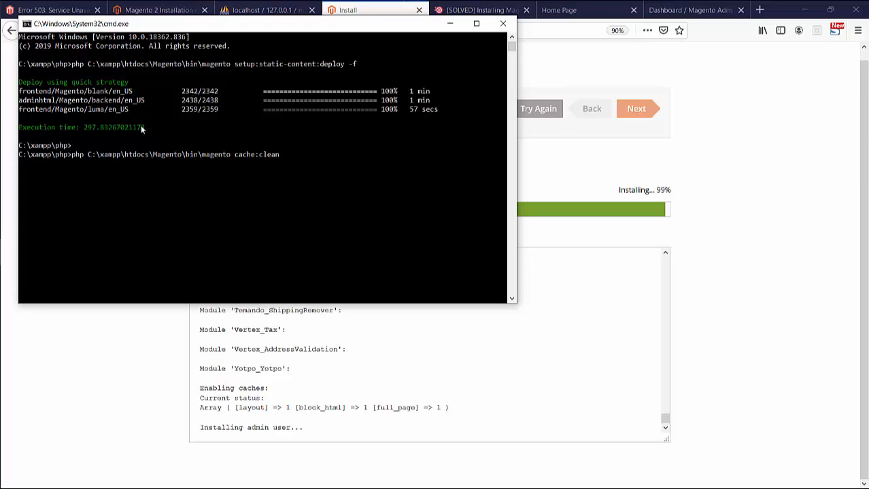
key(Return)
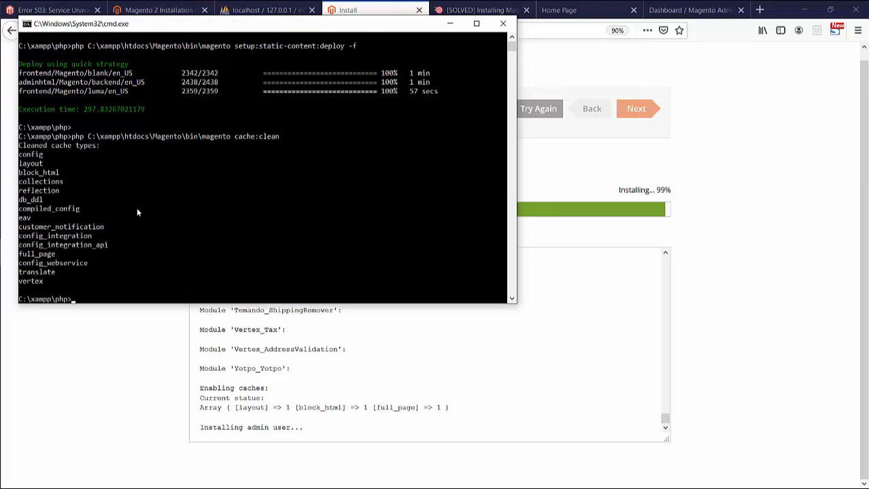
click(682, 9)
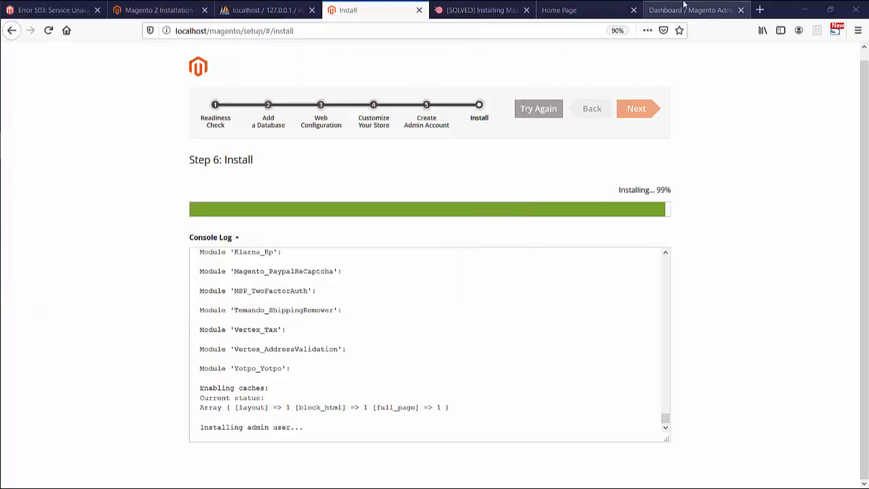
- Reload the admin dashboard from its address bar and briefly check the storefront tab
click(572, 32)
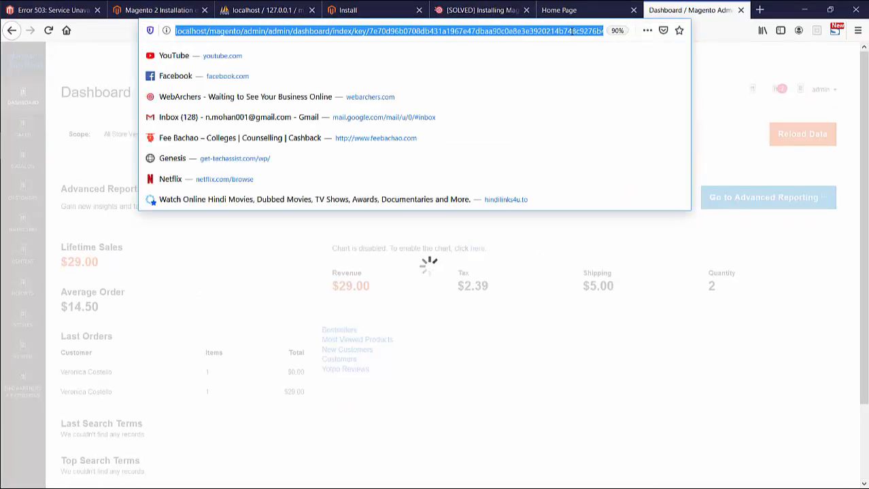
key(Return)
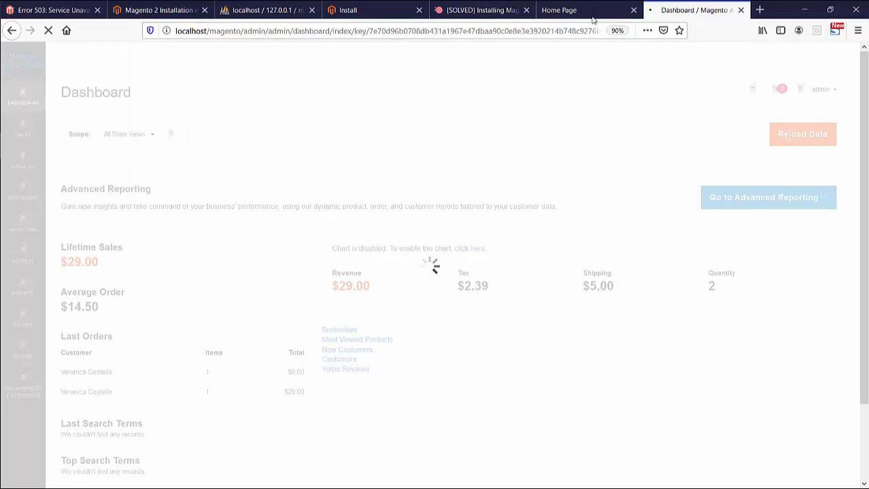
click(600, 12)
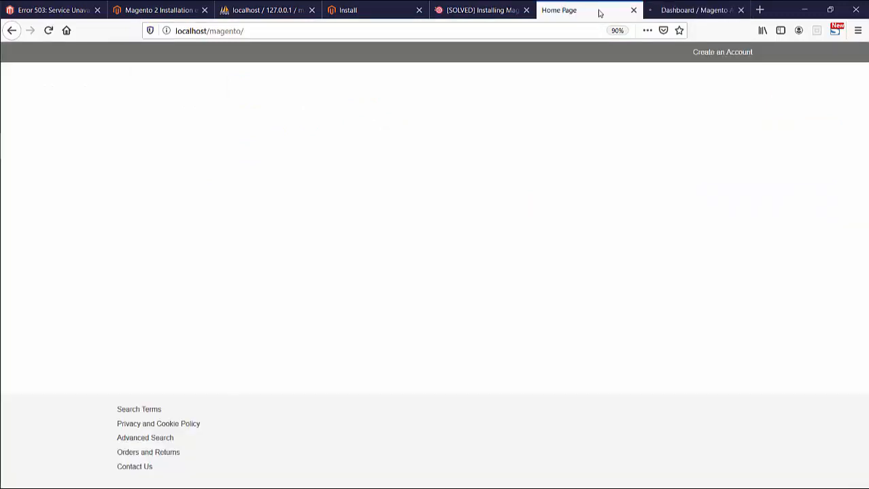
click(651, 14)
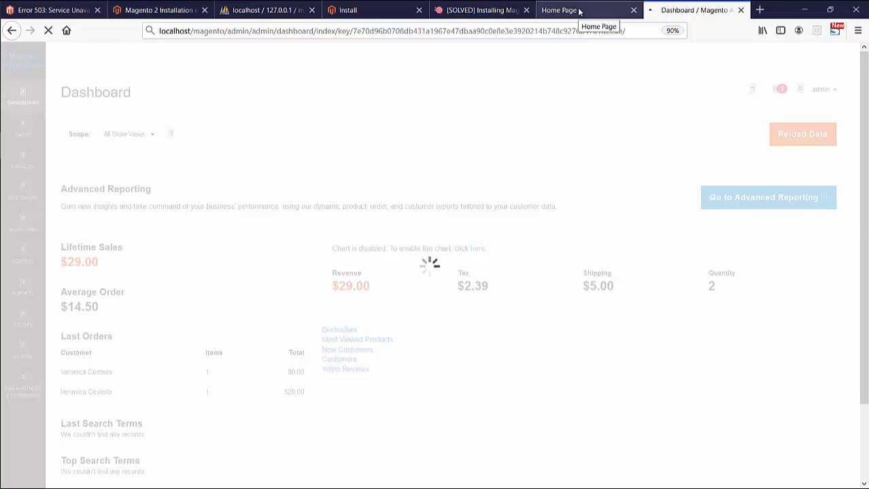
- Reload the storefront home page, which still shows only unstyled header and footer links
click(579, 10)
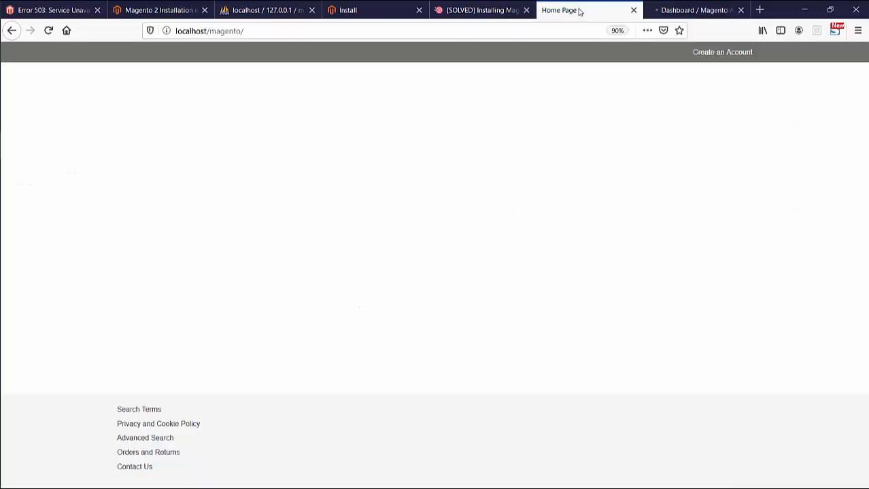
click(48, 32)
mouse_move(10, 216)
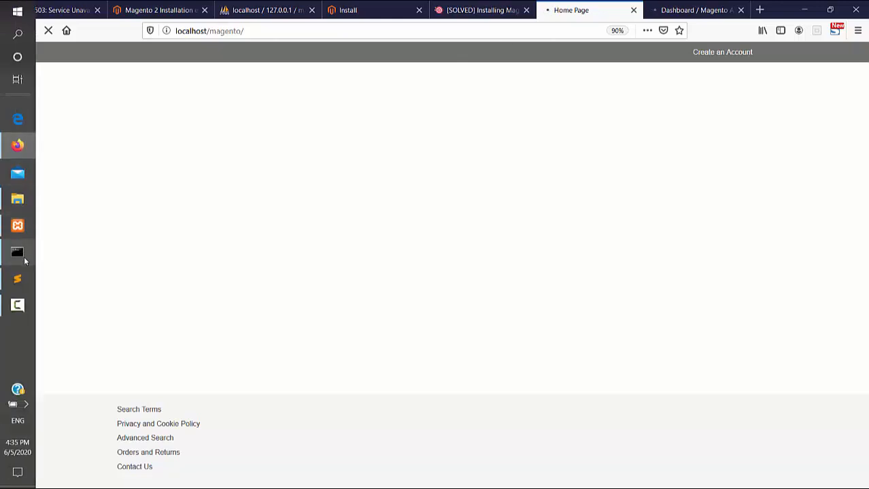
click(23, 257)
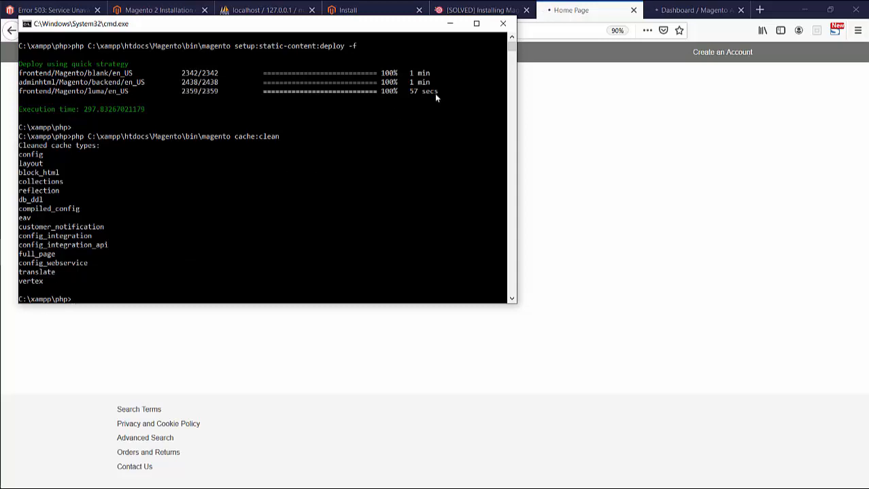
- Return to the admin dashboard, still loading, showing $29.00 lifetime sales
click(651, 6)
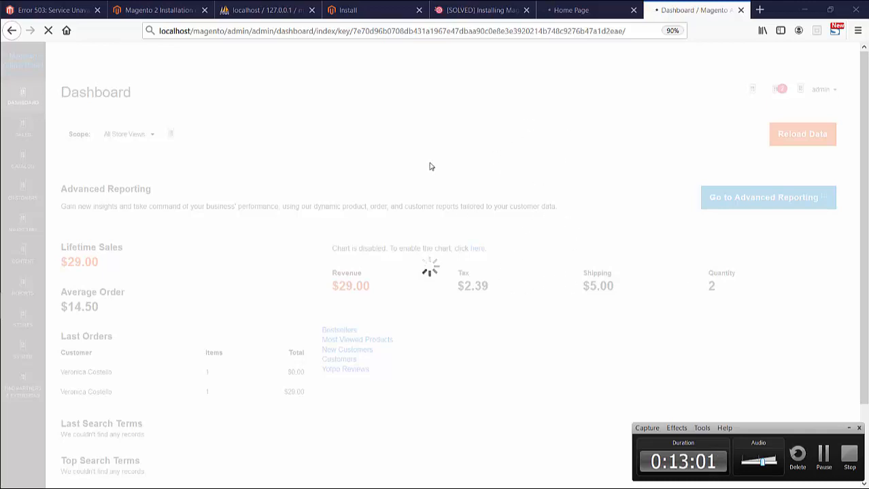
- Alternate between storefront and dashboard tabs until the styled dashboard shows the usage data prompt
click(581, 11)
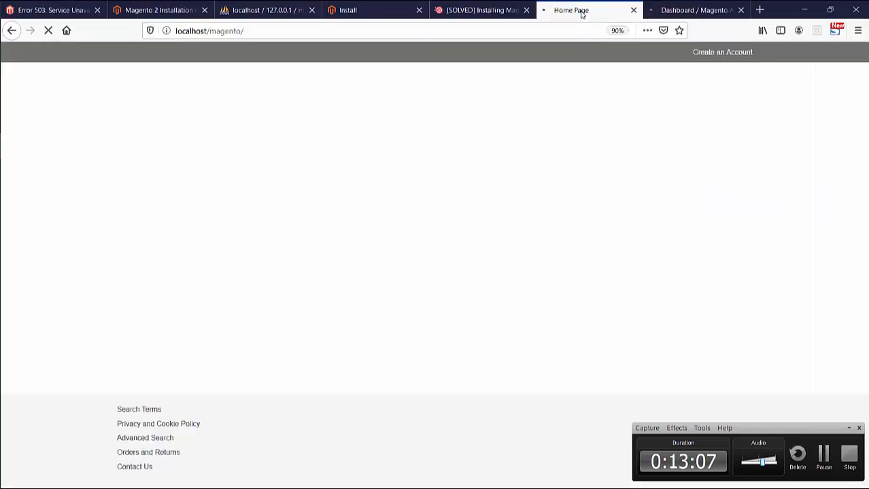
click(440, 29)
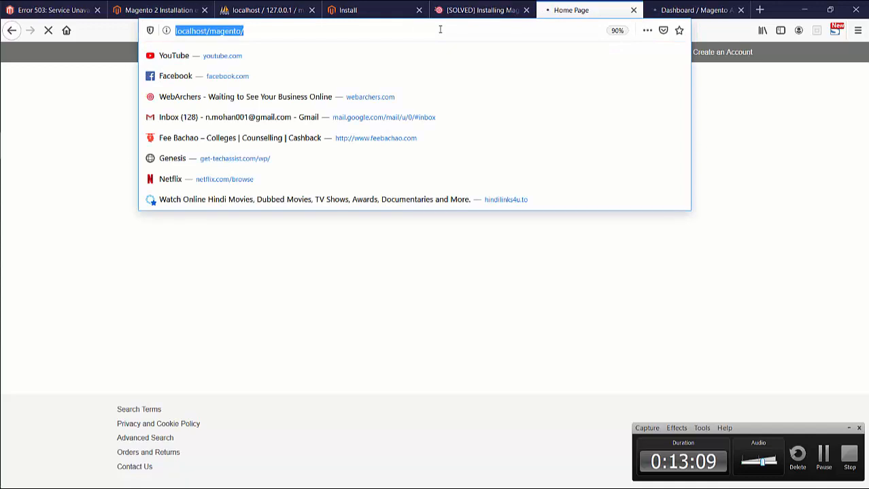
click(689, 13)
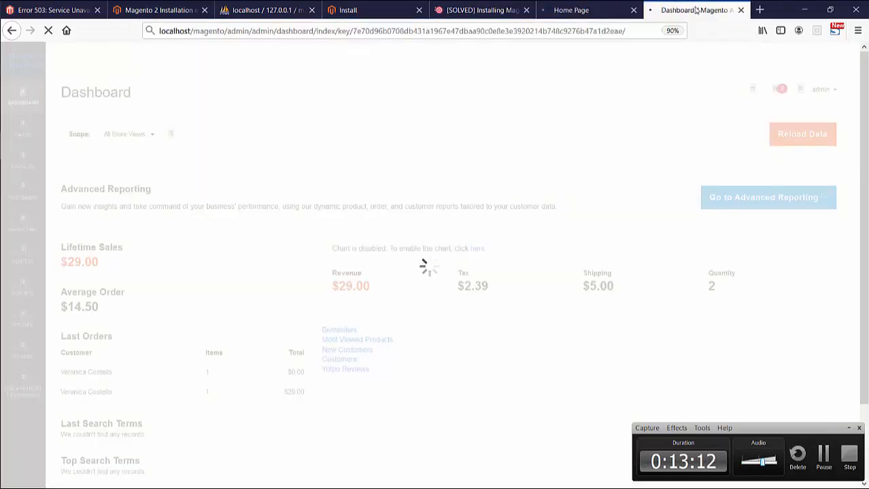
click(588, 32)
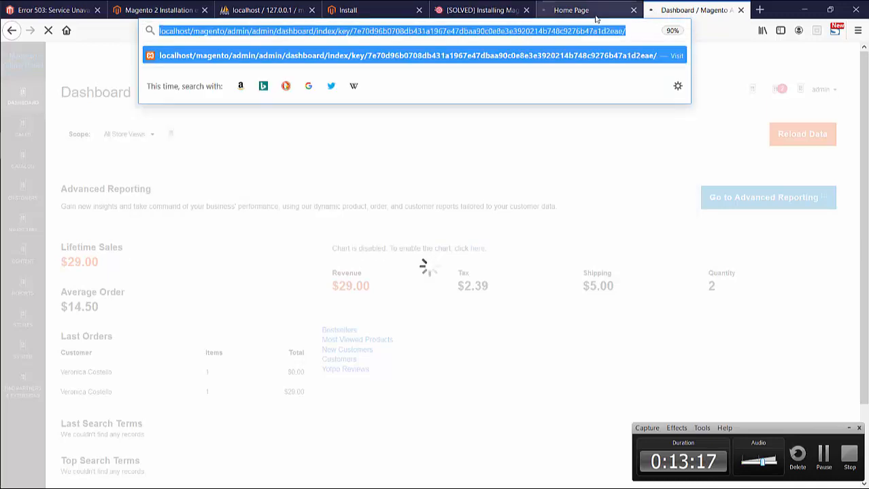
click(594, 15)
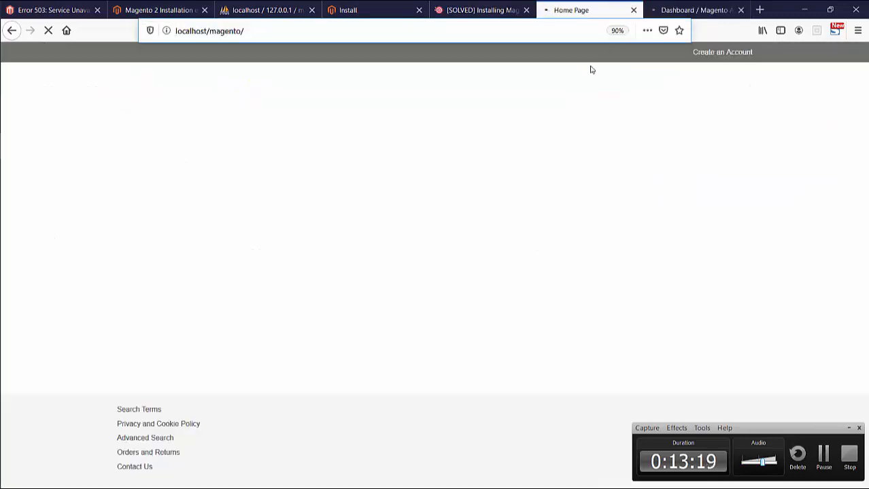
click(665, 15)
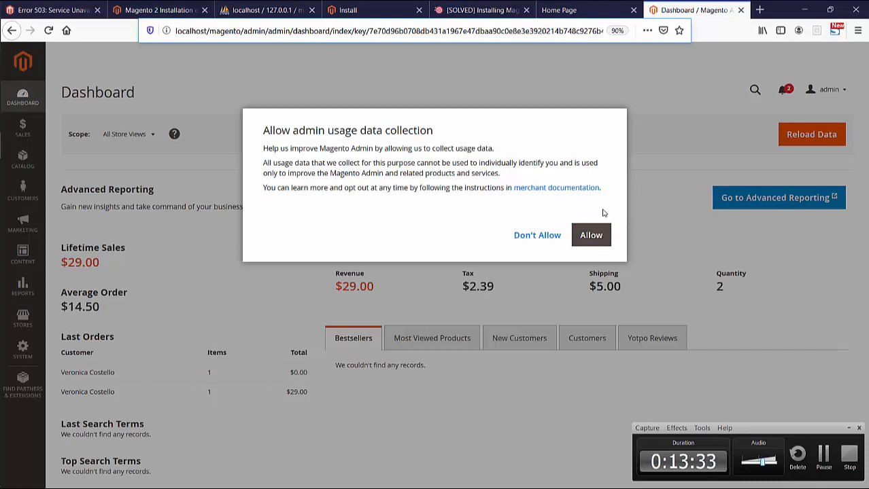
- Allow admin usage data collection and reload the storefront until the styled Luma home page appears
click(593, 238)
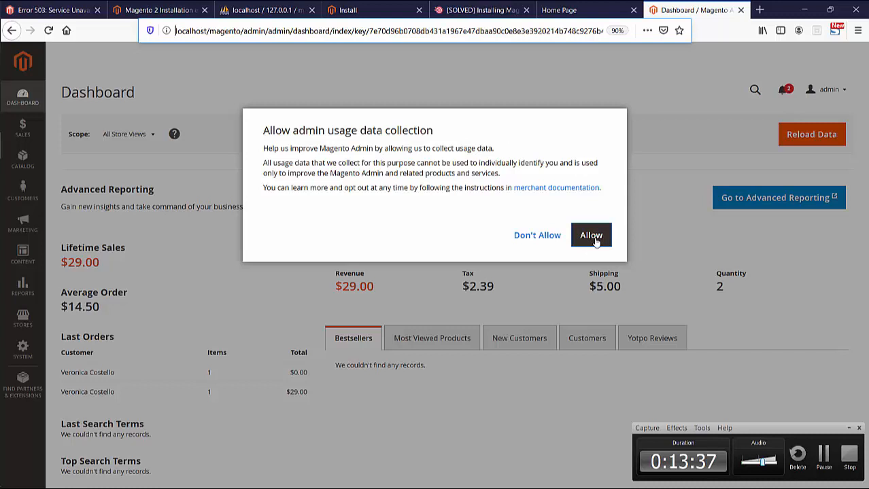
click(593, 237)
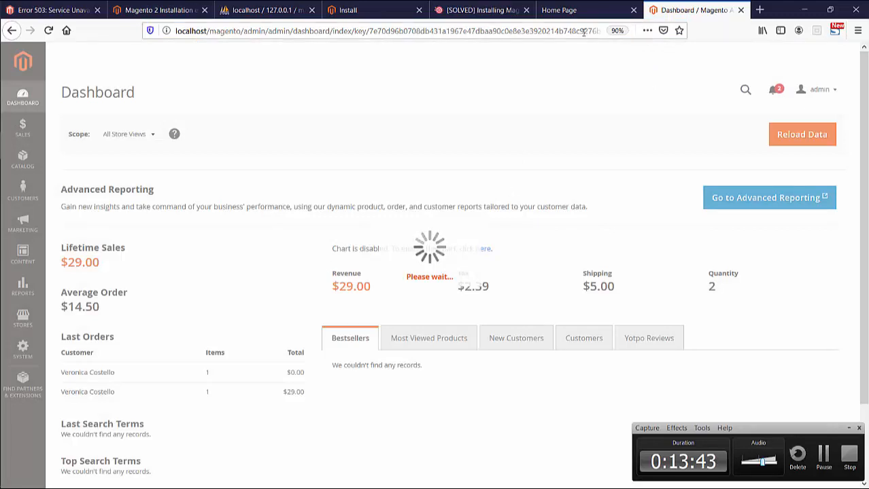
click(577, 11)
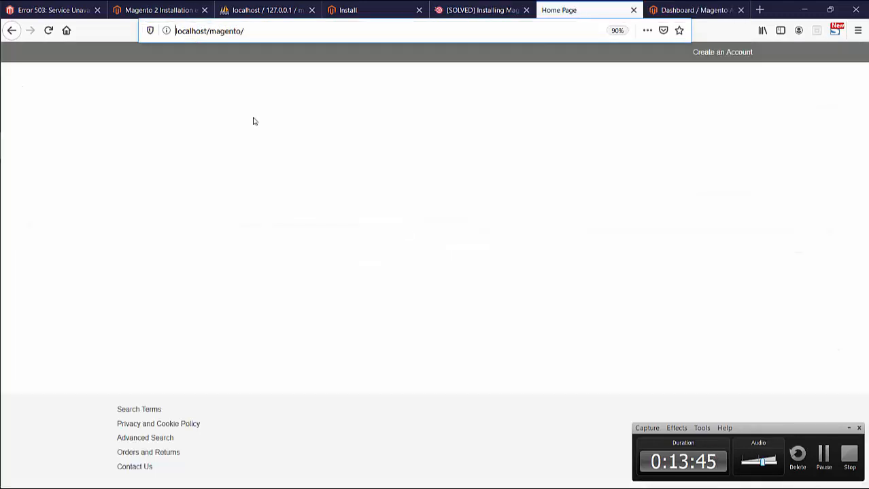
click(48, 30)
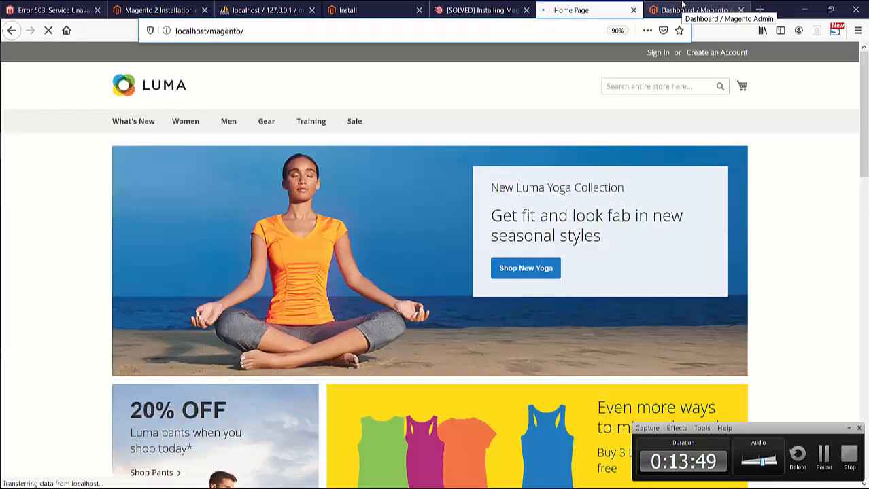
click(681, 6)
click(591, 9)
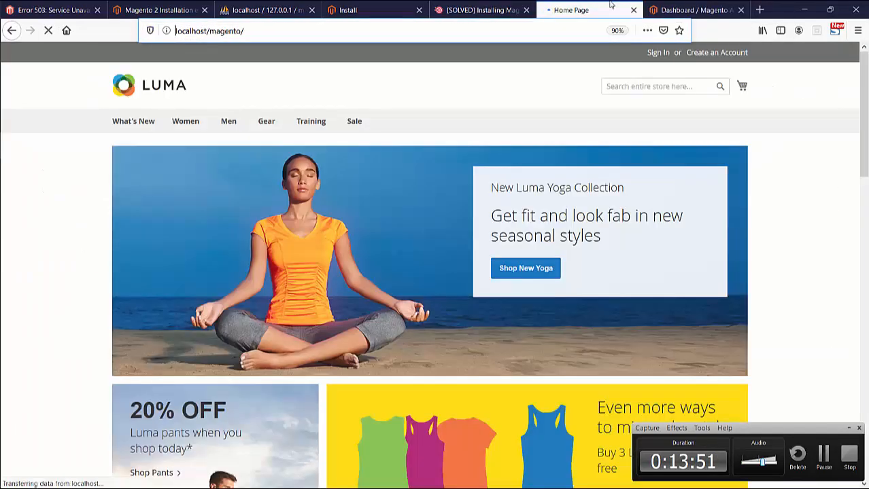
scroll(387, 357, down, 10)
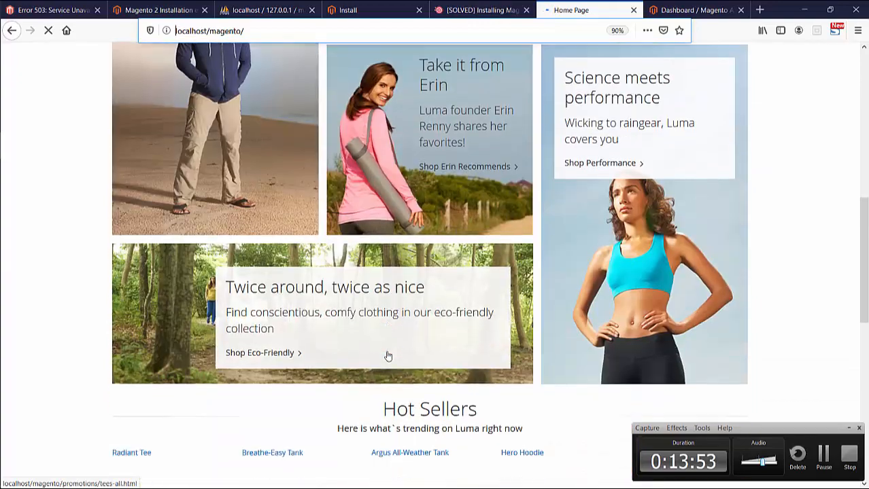
scroll(388, 351, down, 4)
scroll(388, 355, up, 3)
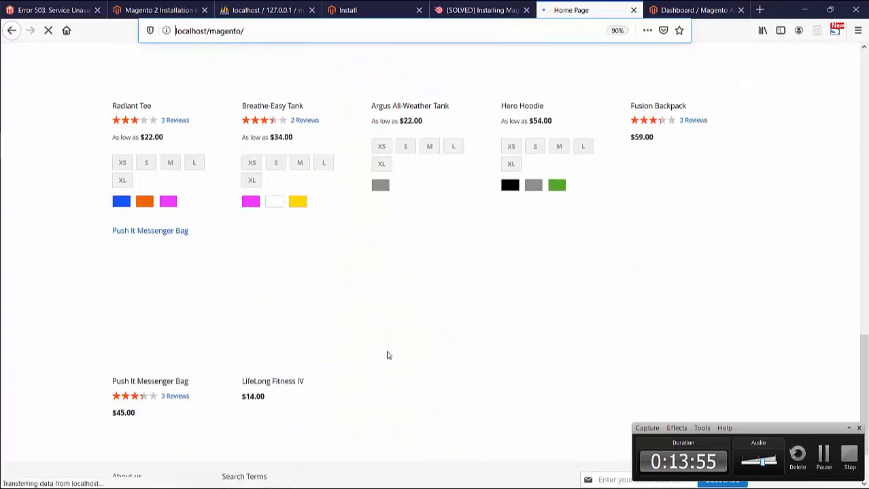
scroll(388, 355, up, 5)
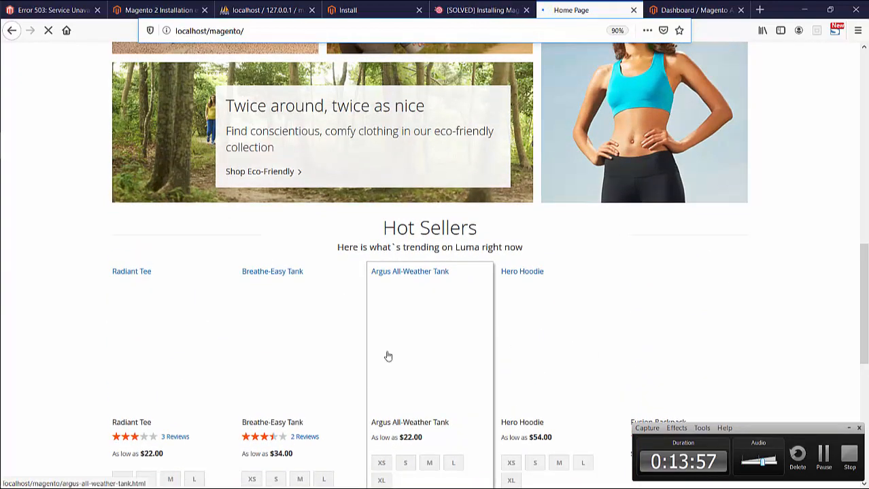
scroll(388, 357, up, 7)
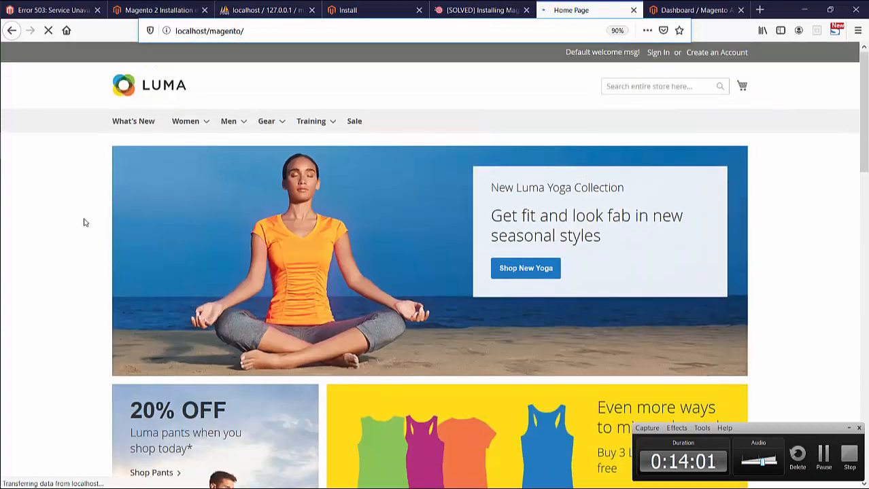
scroll(85, 222, down, 4)
scroll(84, 221, down, 5)
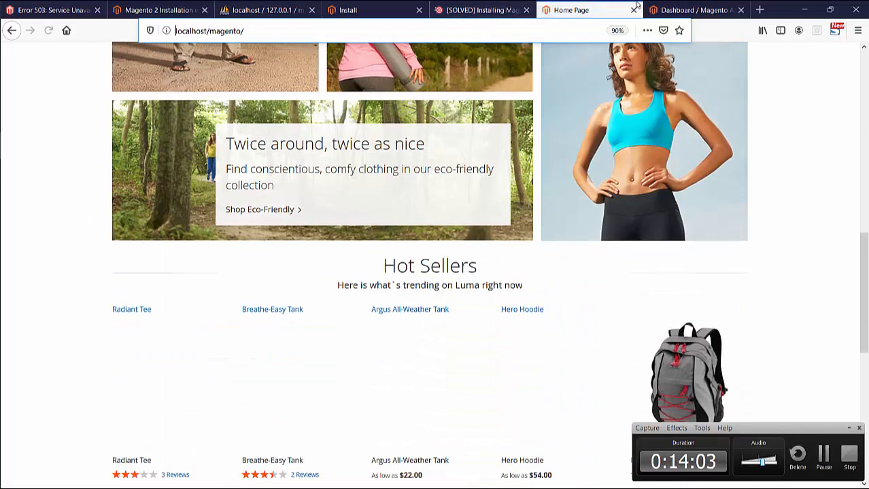
click(734, 5)
scroll(488, 339, down, 2)
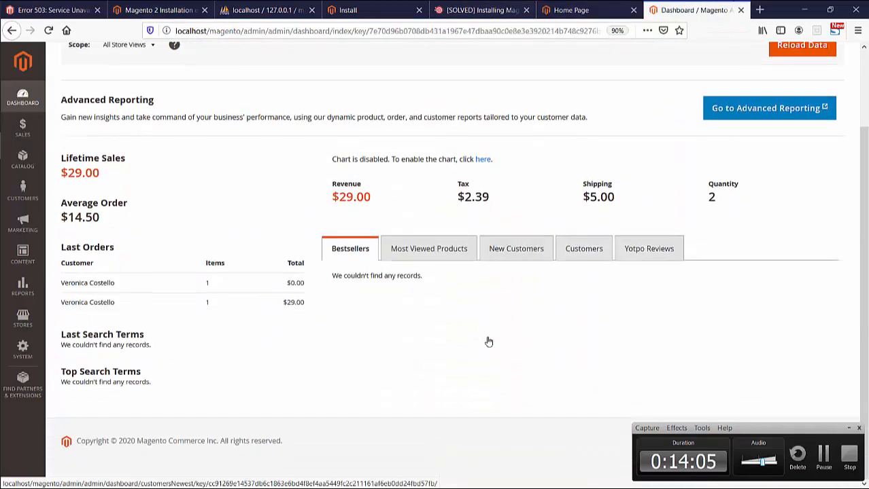
scroll(488, 341, up, 2)
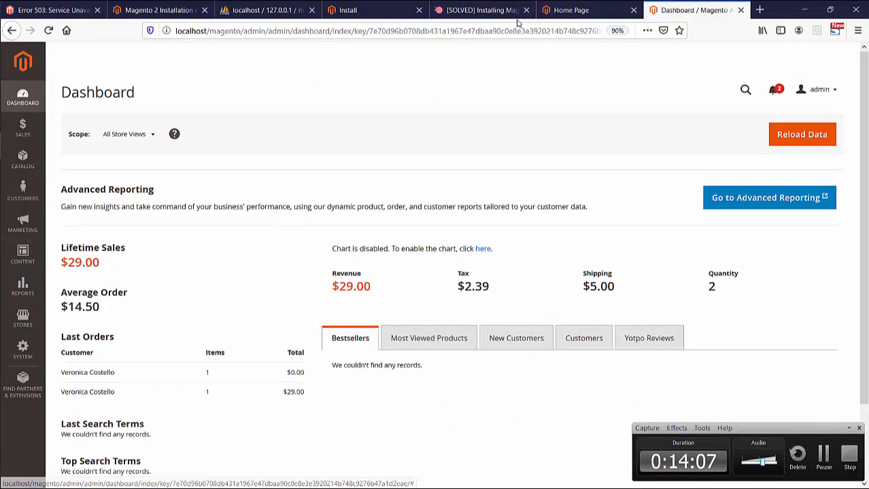
click(641, 4)
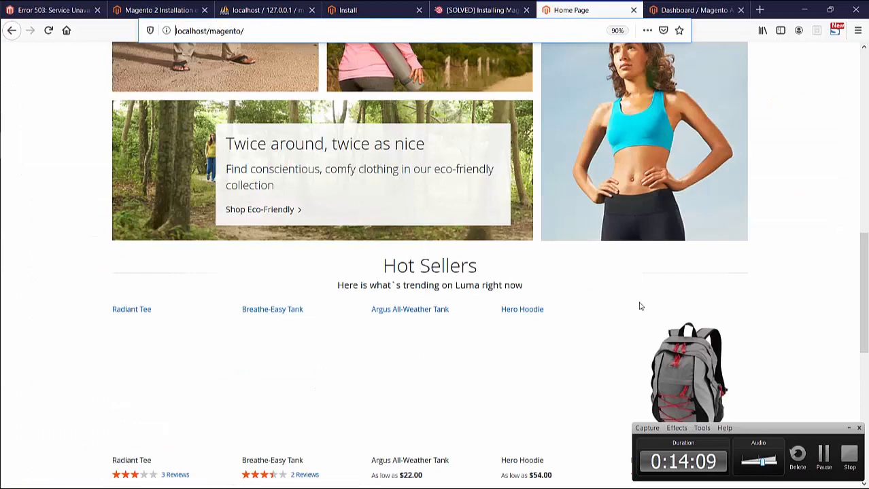
scroll(637, 304, down, 3)
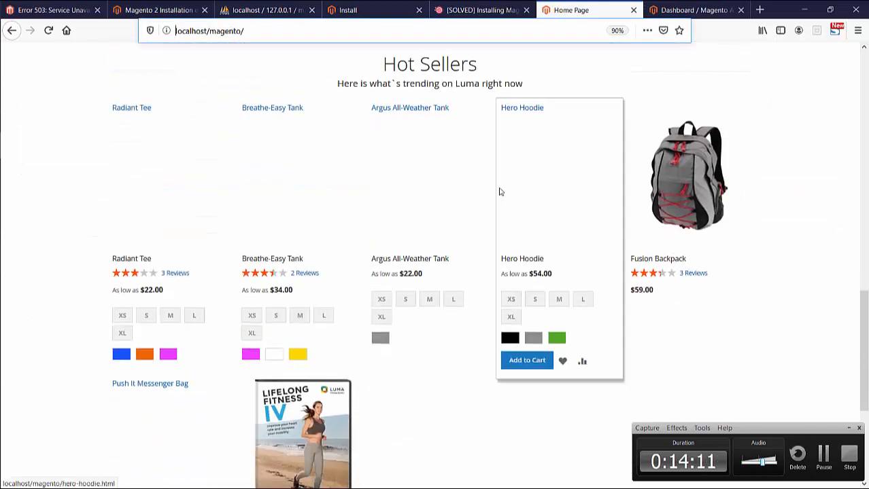
scroll(282, 205, down, 3)
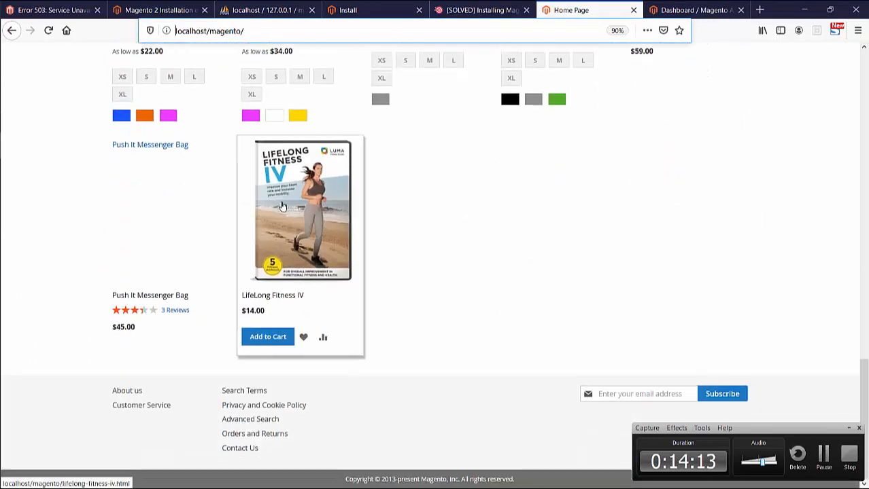
scroll(282, 205, up, 20)
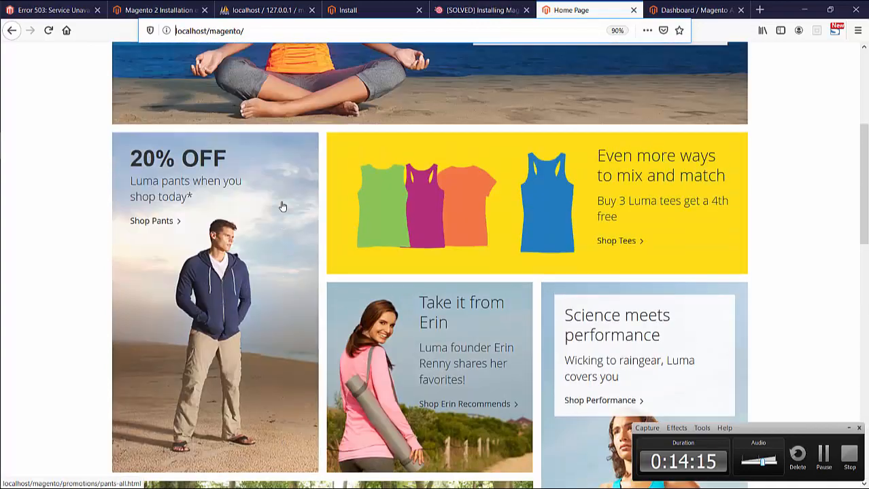